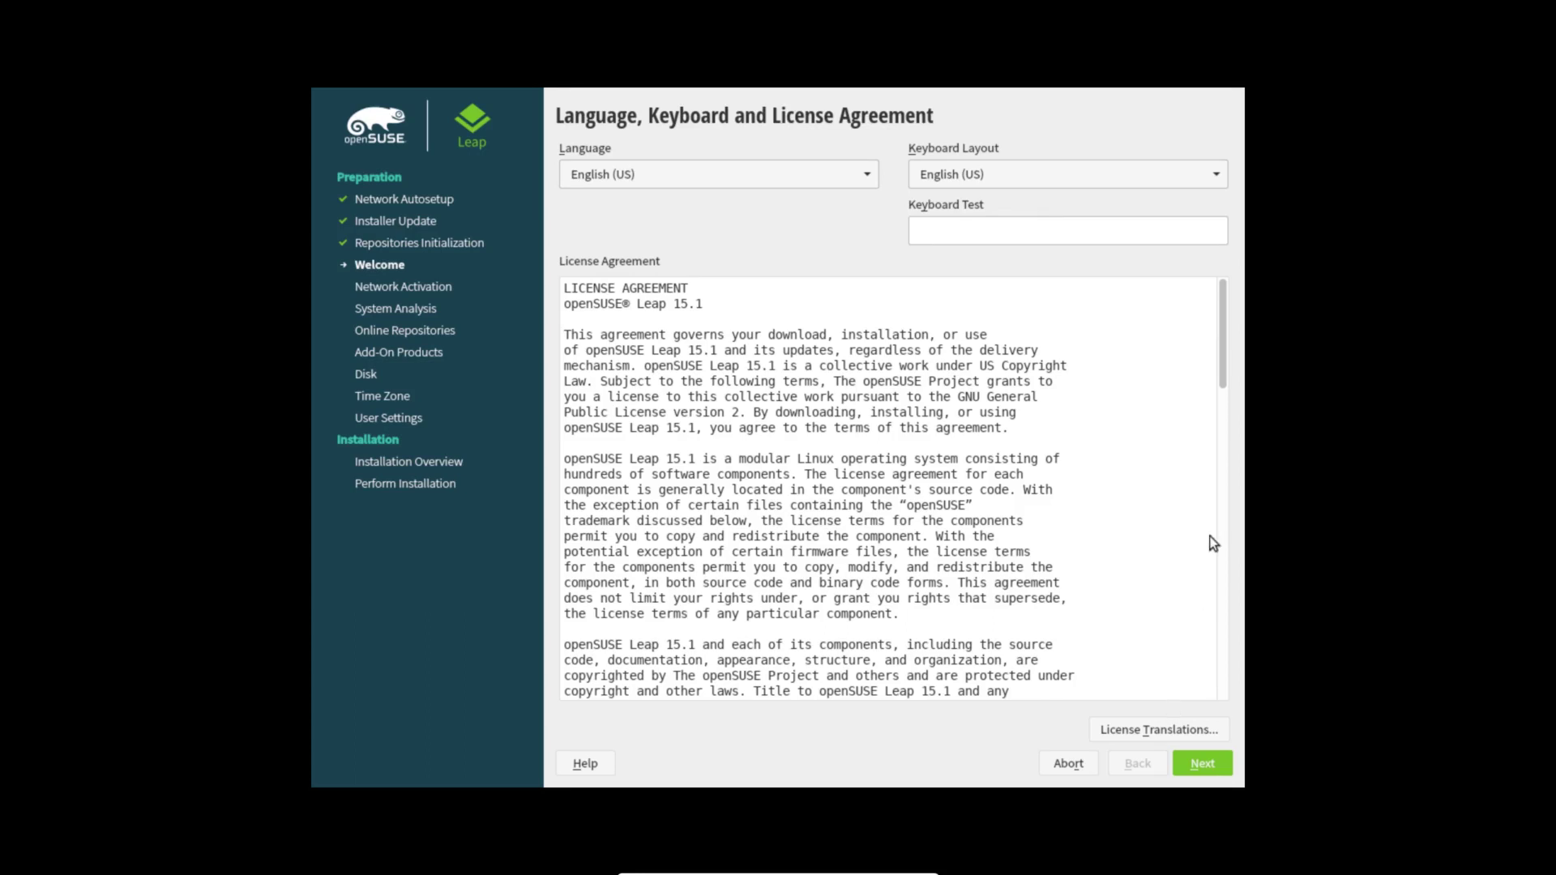
Step: Accept the license and enable the four default online repositories, including main, update and non-OSS
drag(1221, 348, 1243, 711)
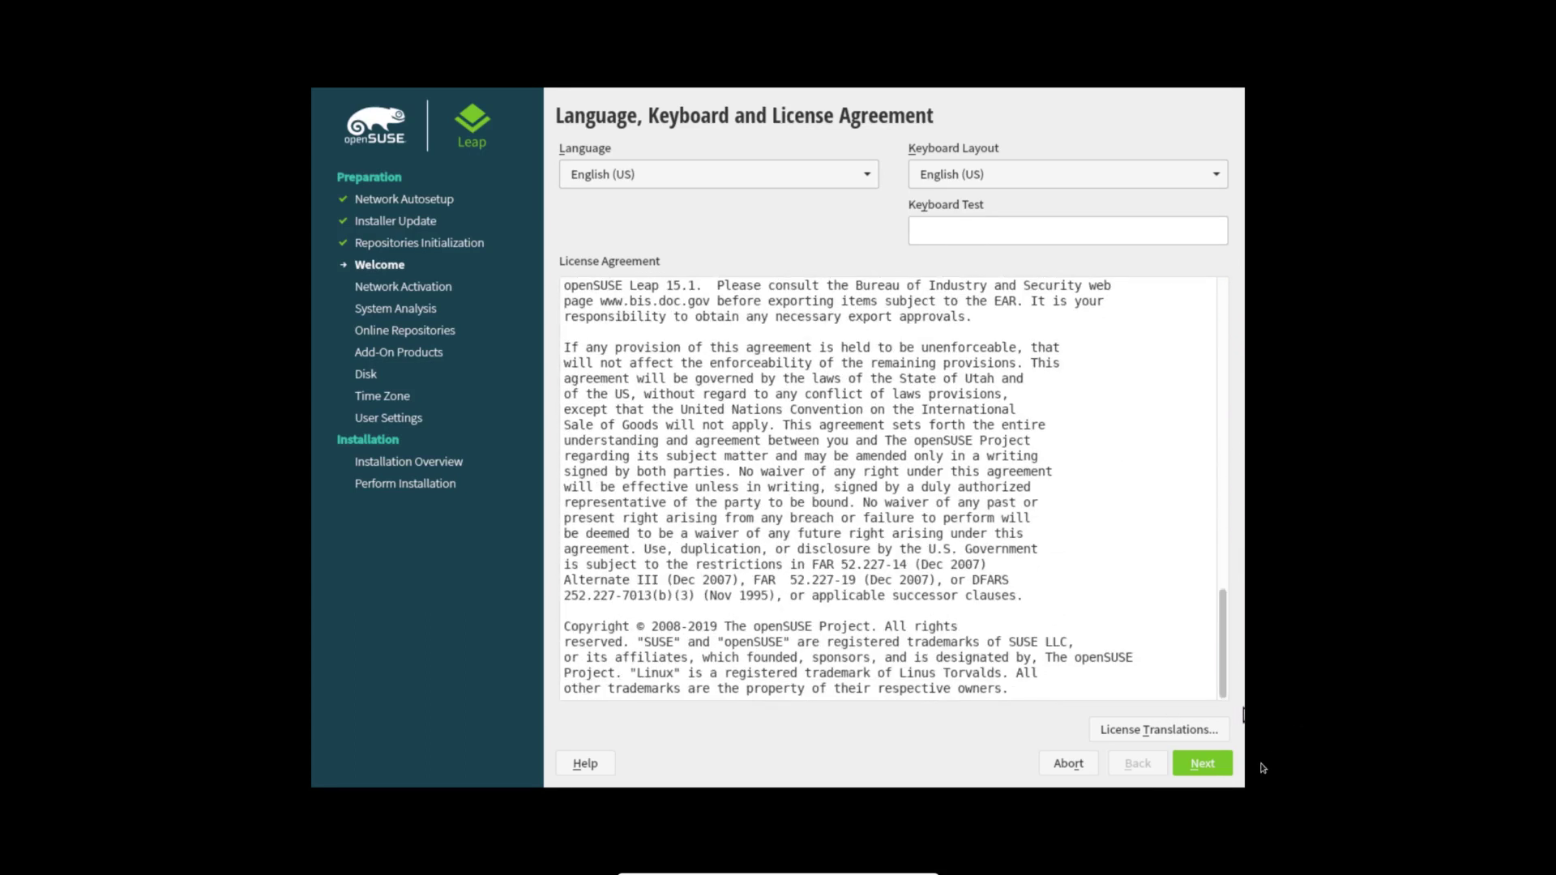
click(1214, 762)
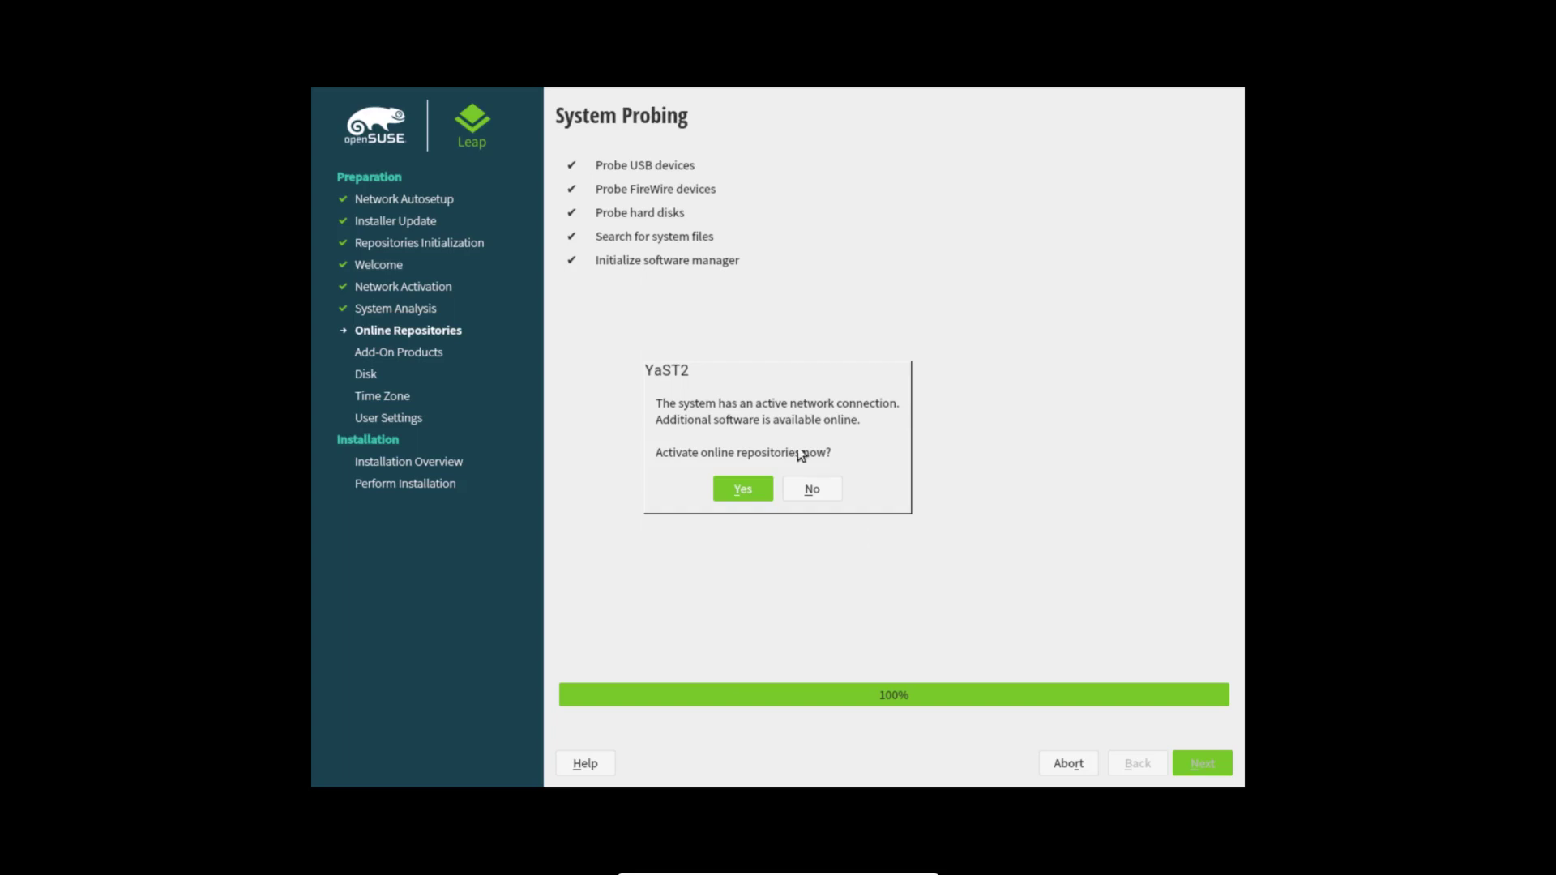
click(742, 490)
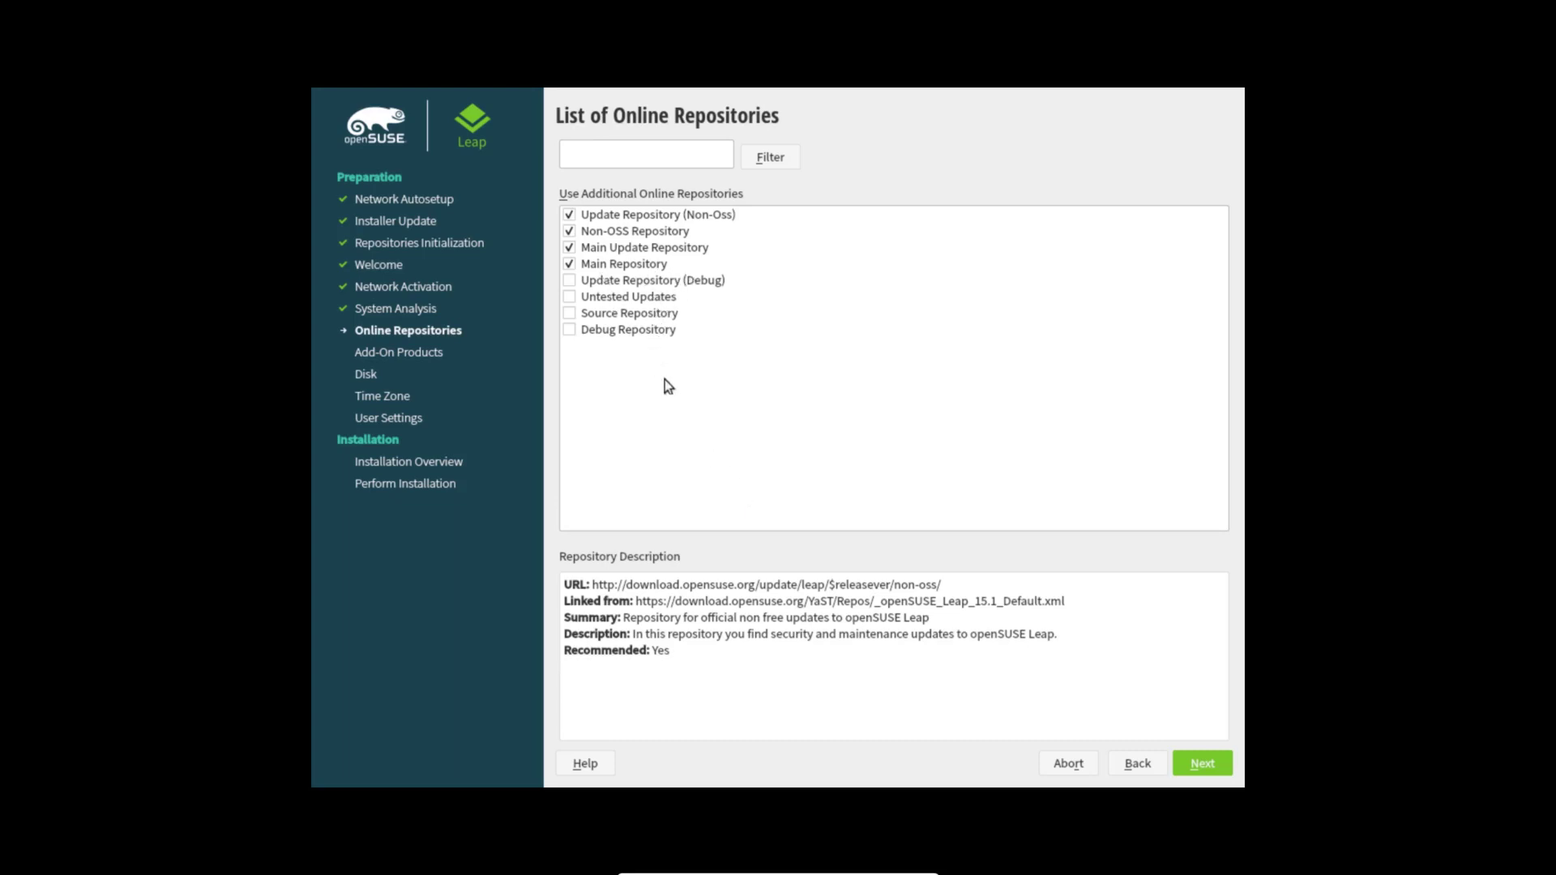
click(1223, 770)
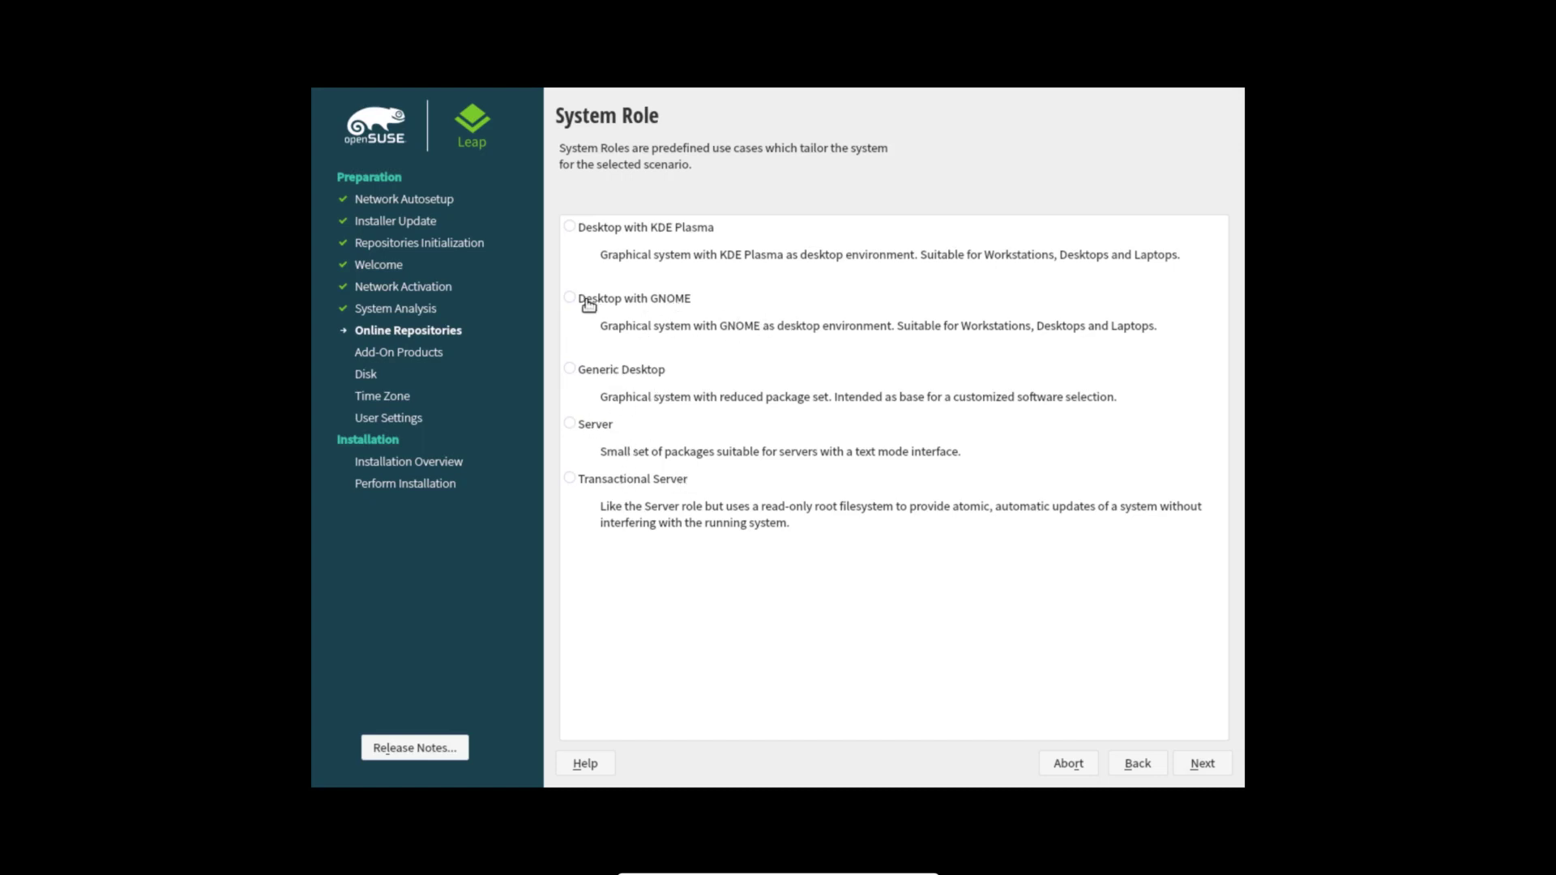
Step: Choose the Desktop with GNOME role and accept the suggested btrfs partitioning
click(1204, 766)
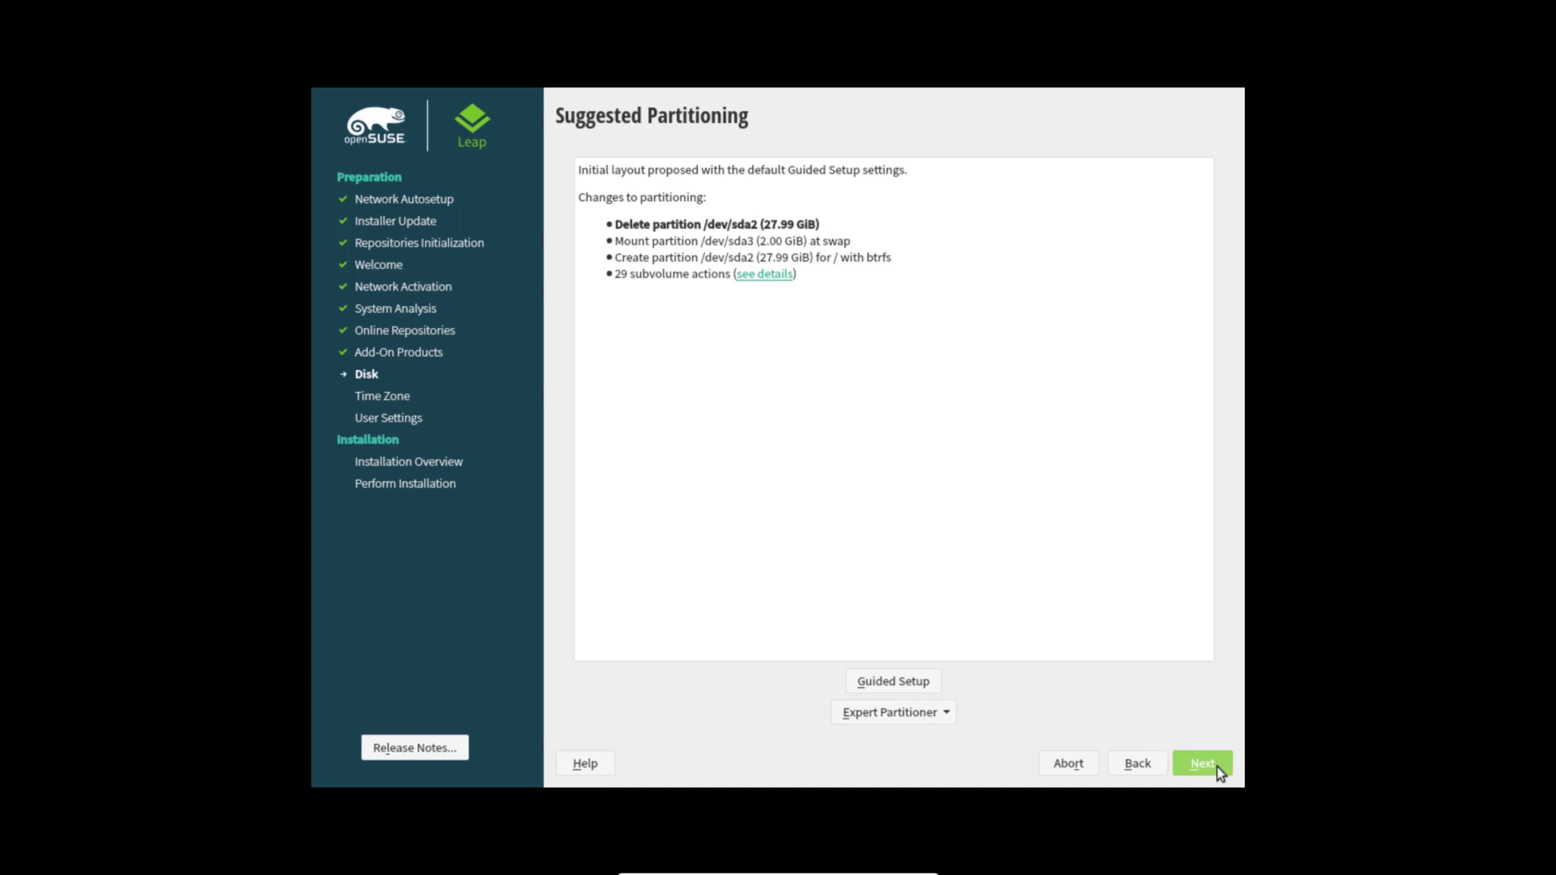
click(1203, 764)
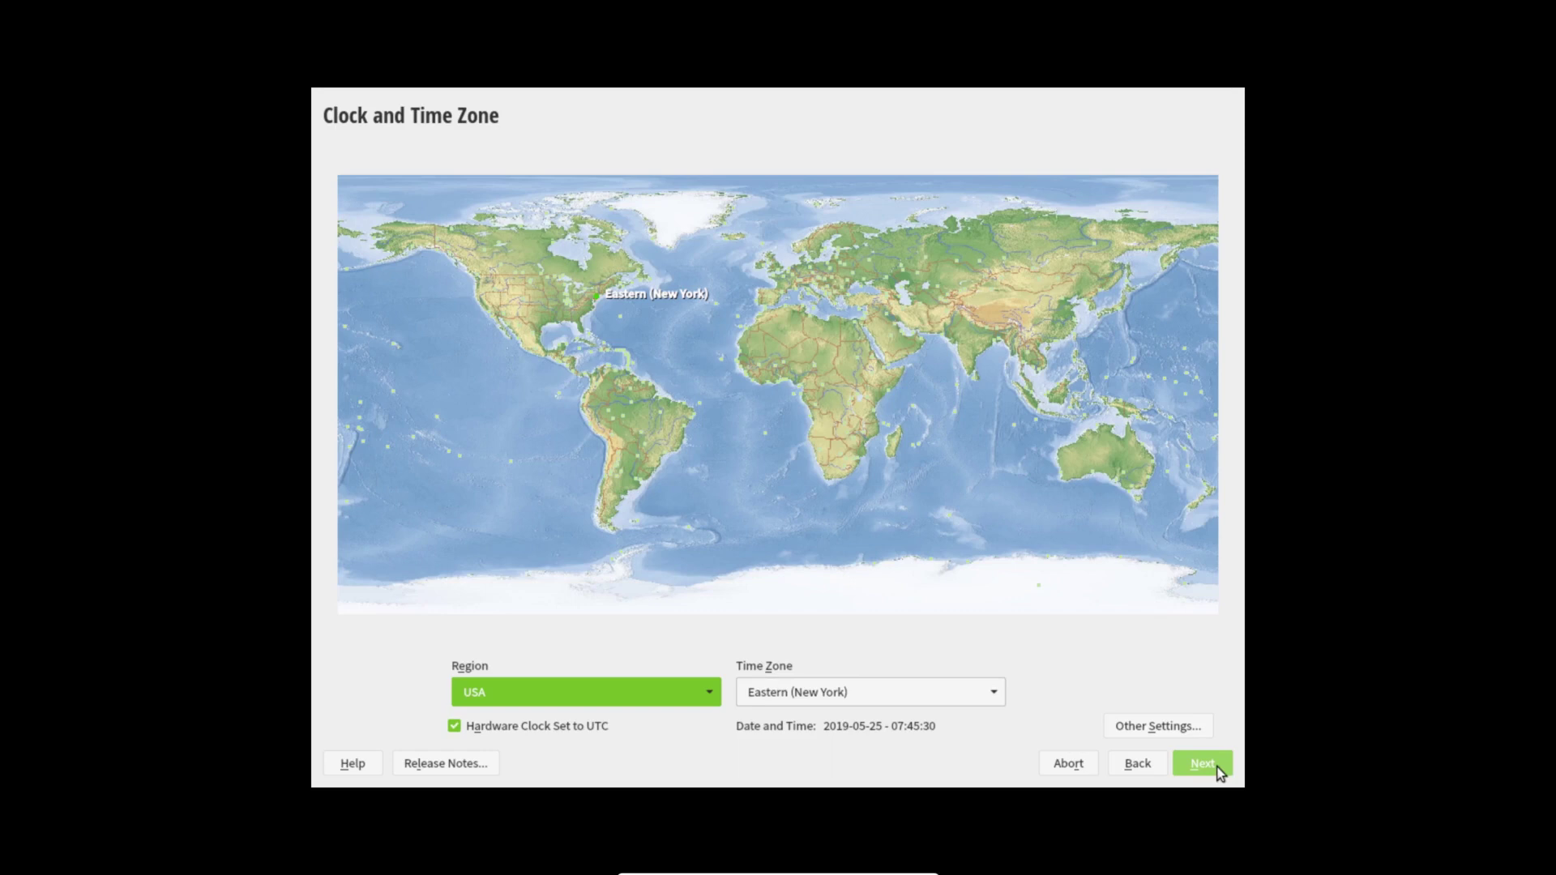
Step: Set the region to Europe and the time zone to Netherlands, then continue
click(712, 695)
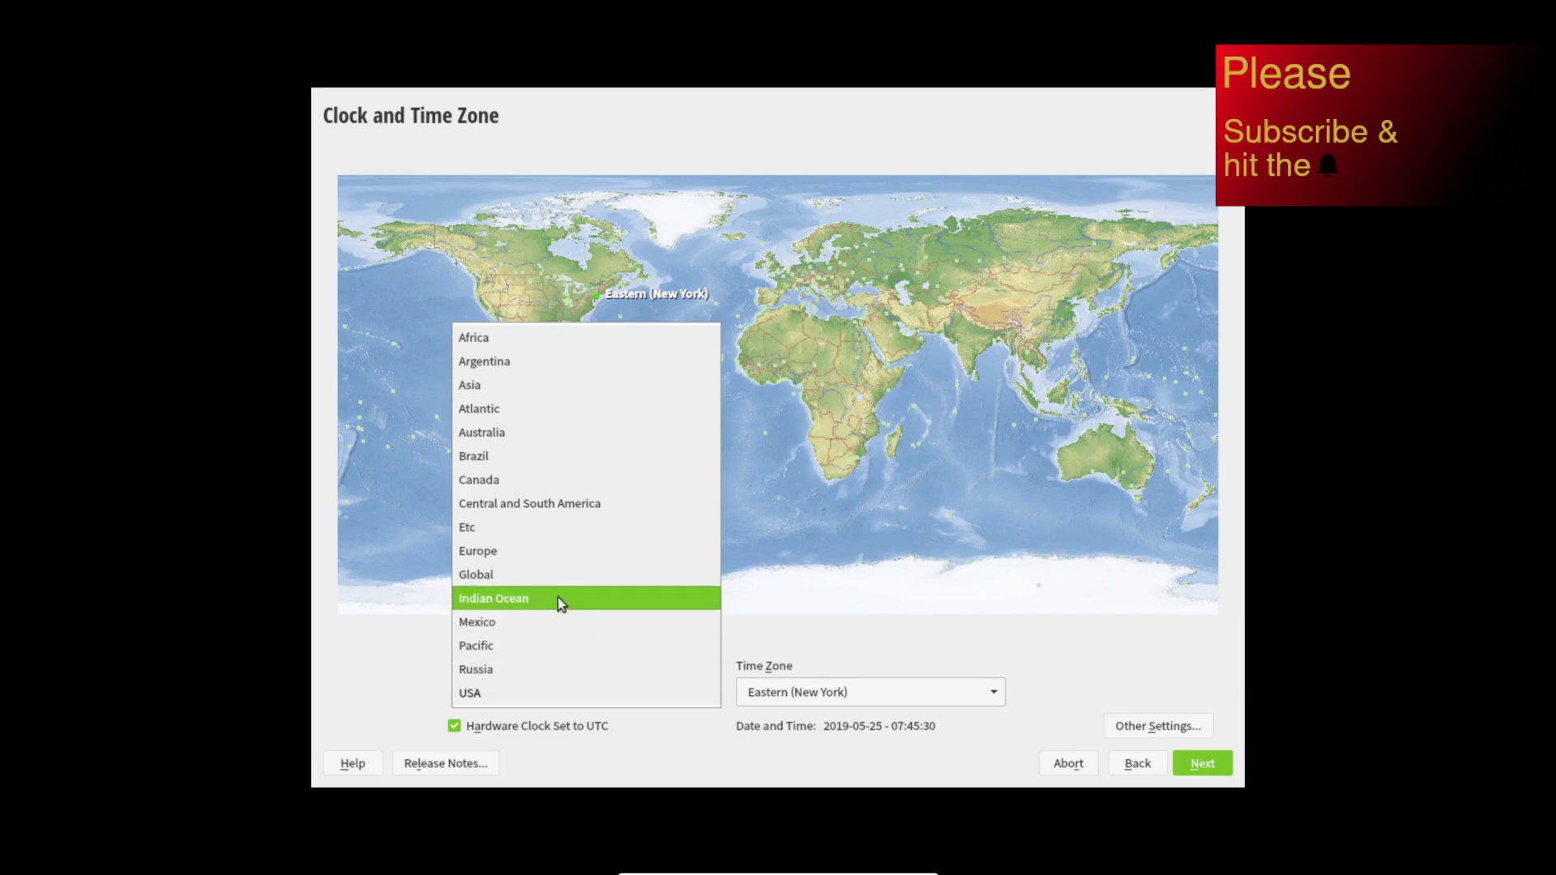
click(543, 556)
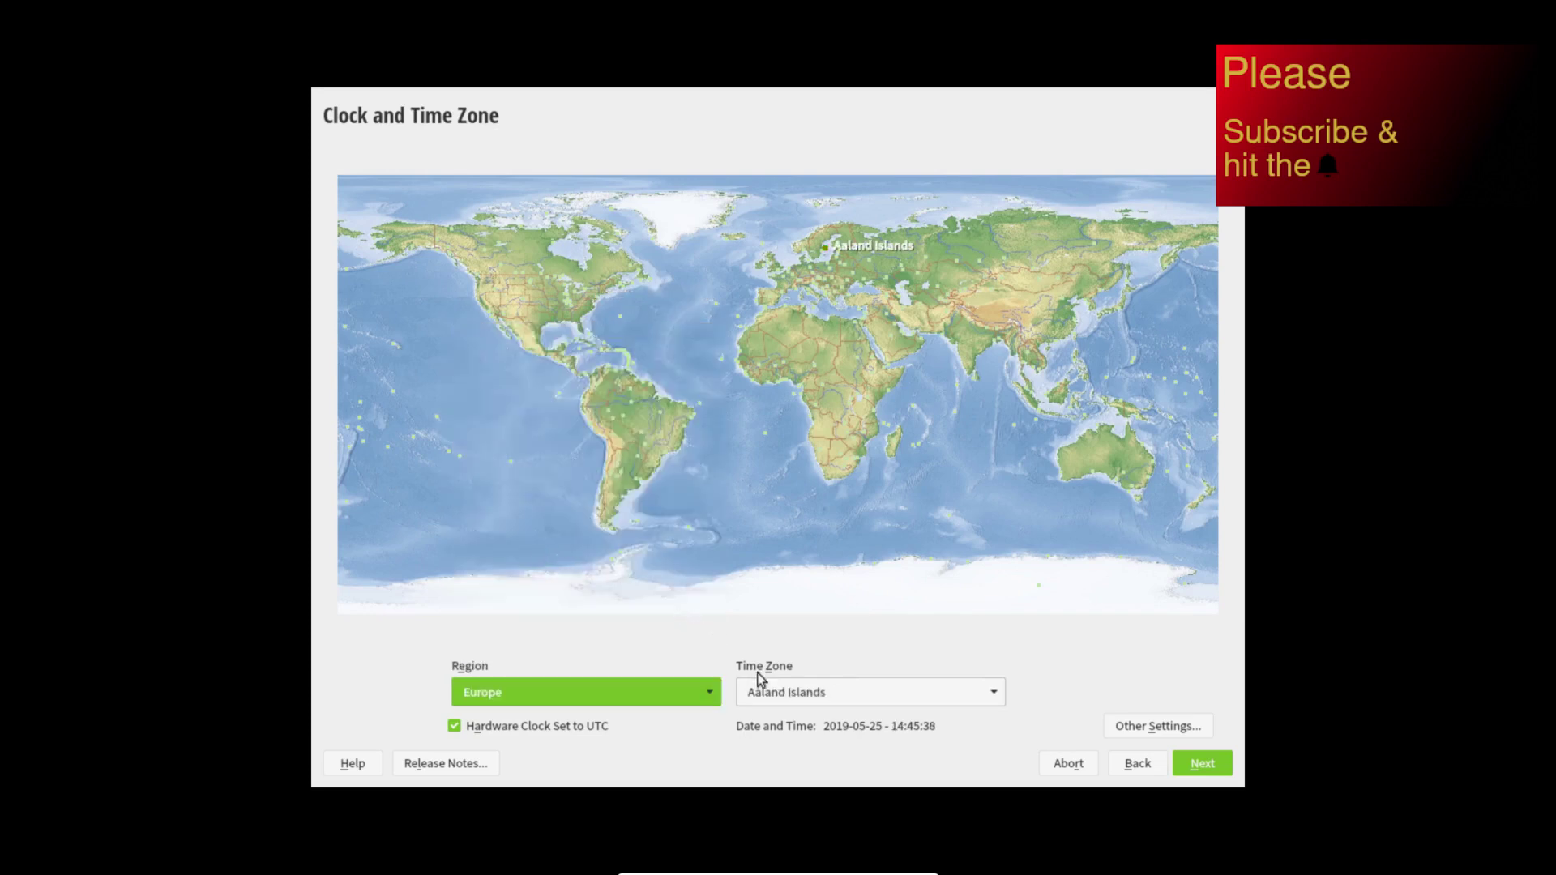
click(791, 694)
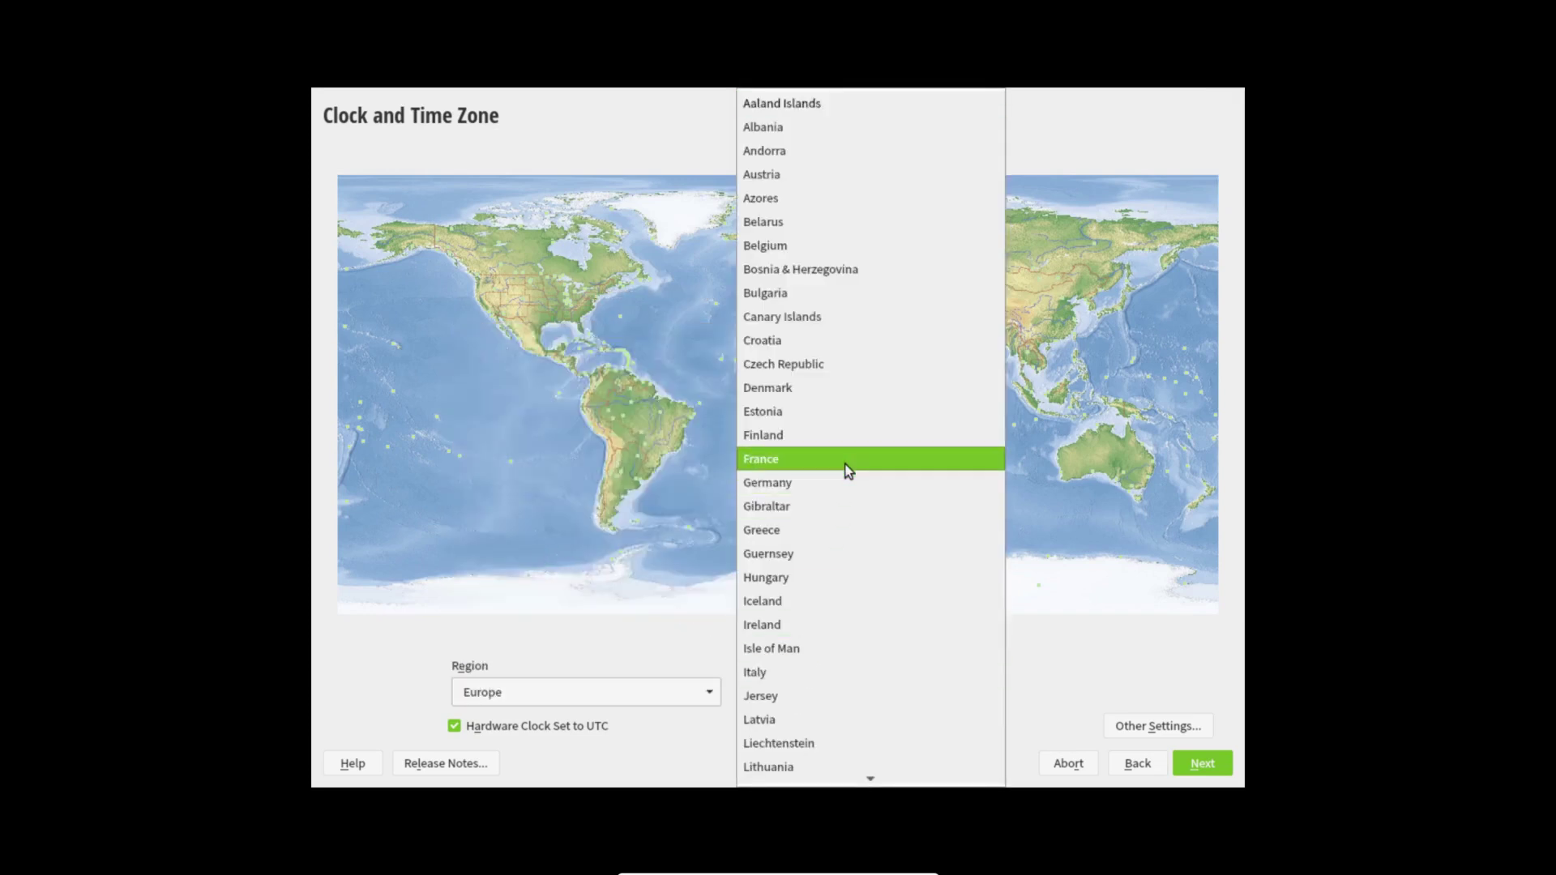
scroll(861, 616, down, 4)
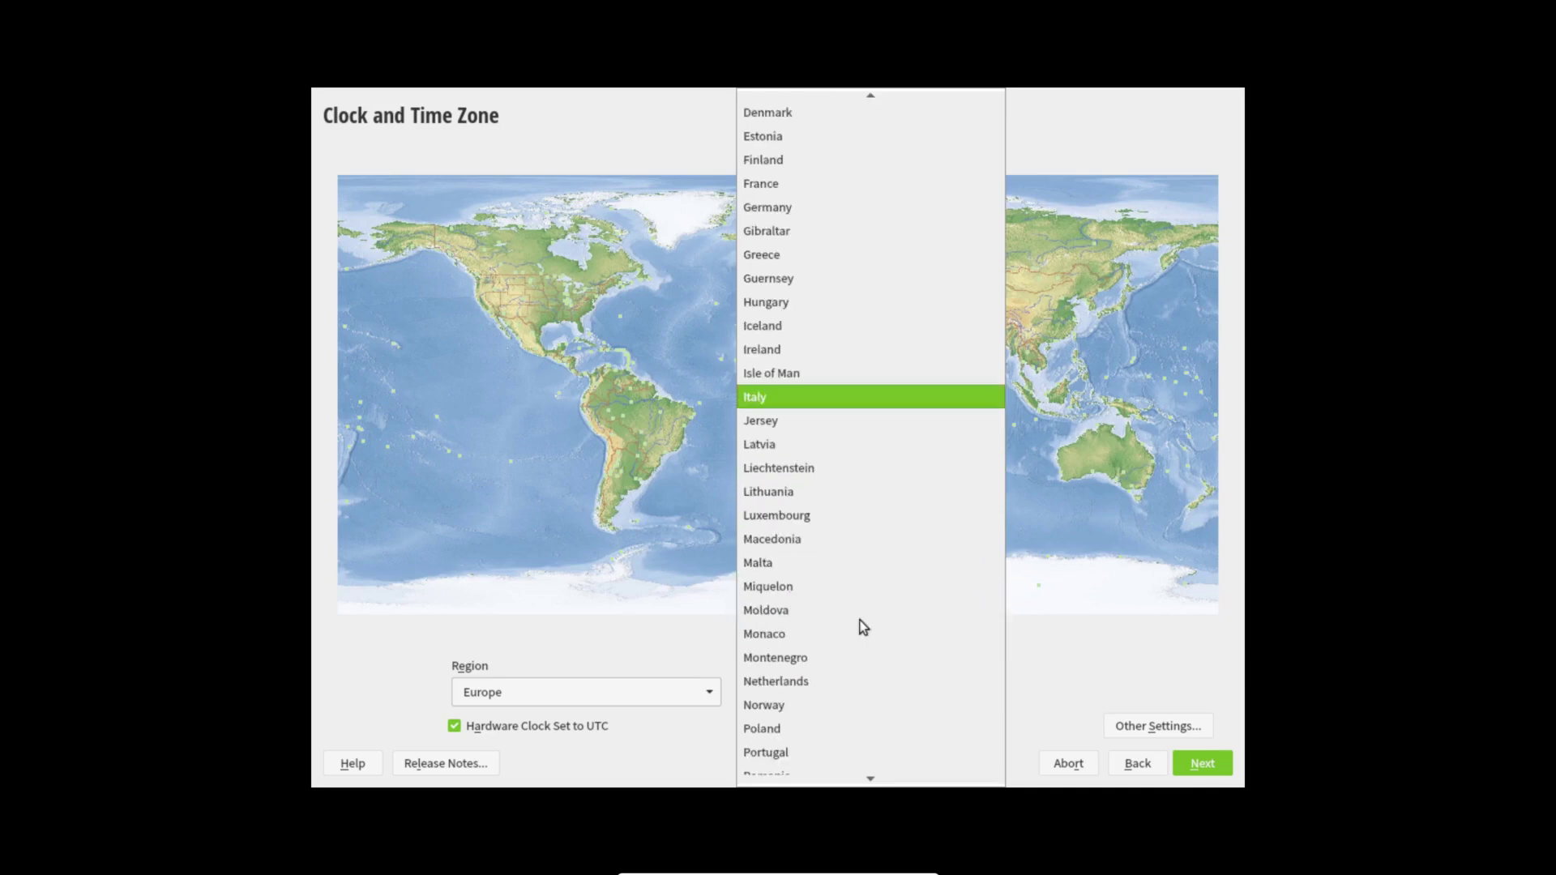
click(827, 676)
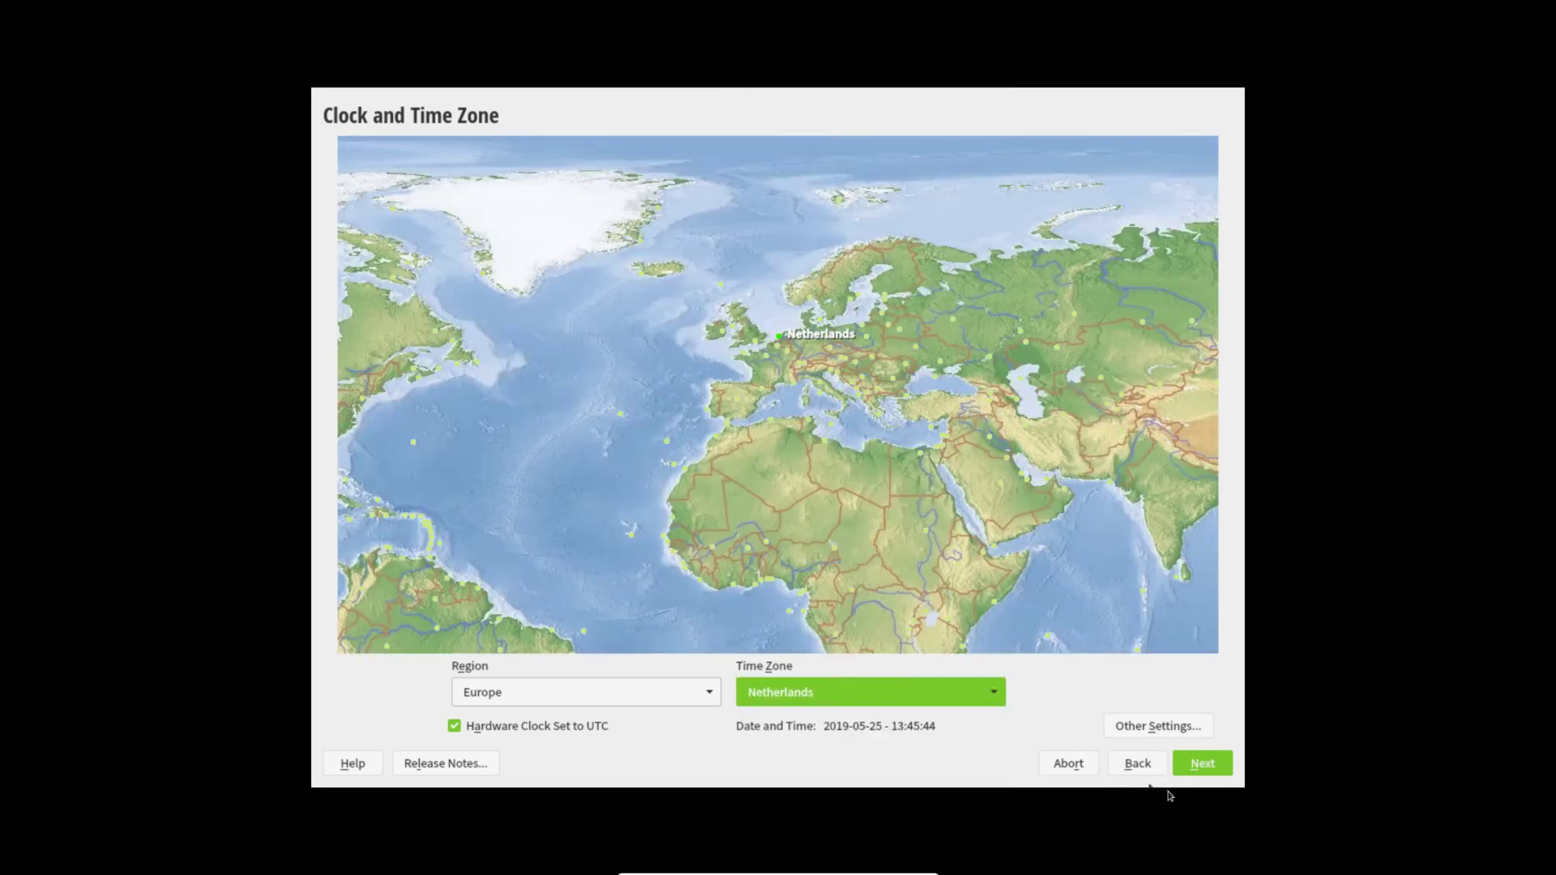
click(1196, 774)
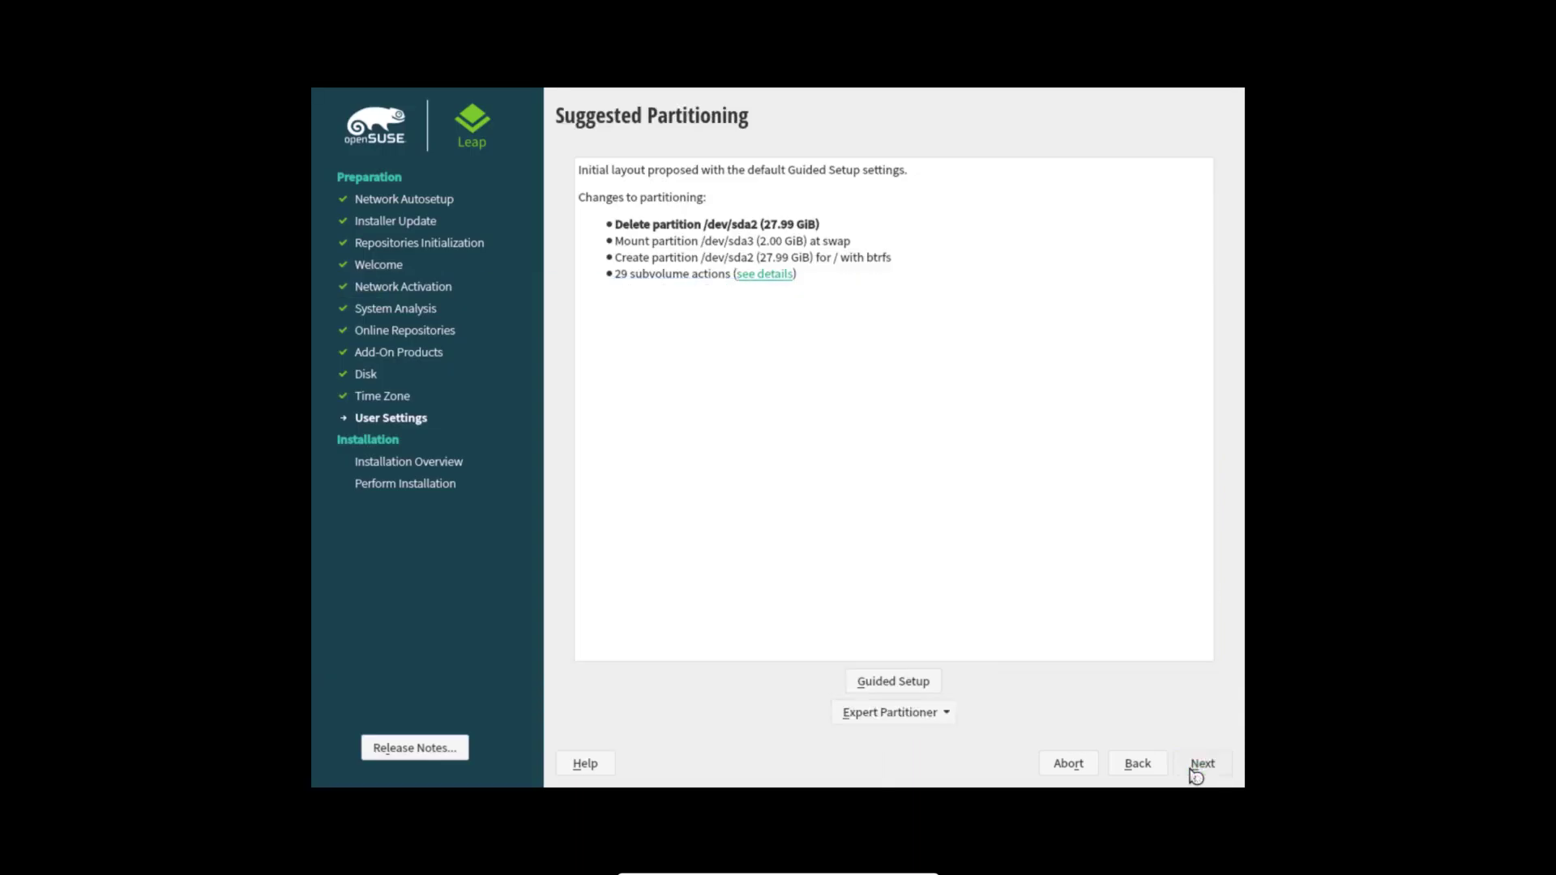
Step: Create a local user with name, username and password, with automatic login turned off
text(TDL)
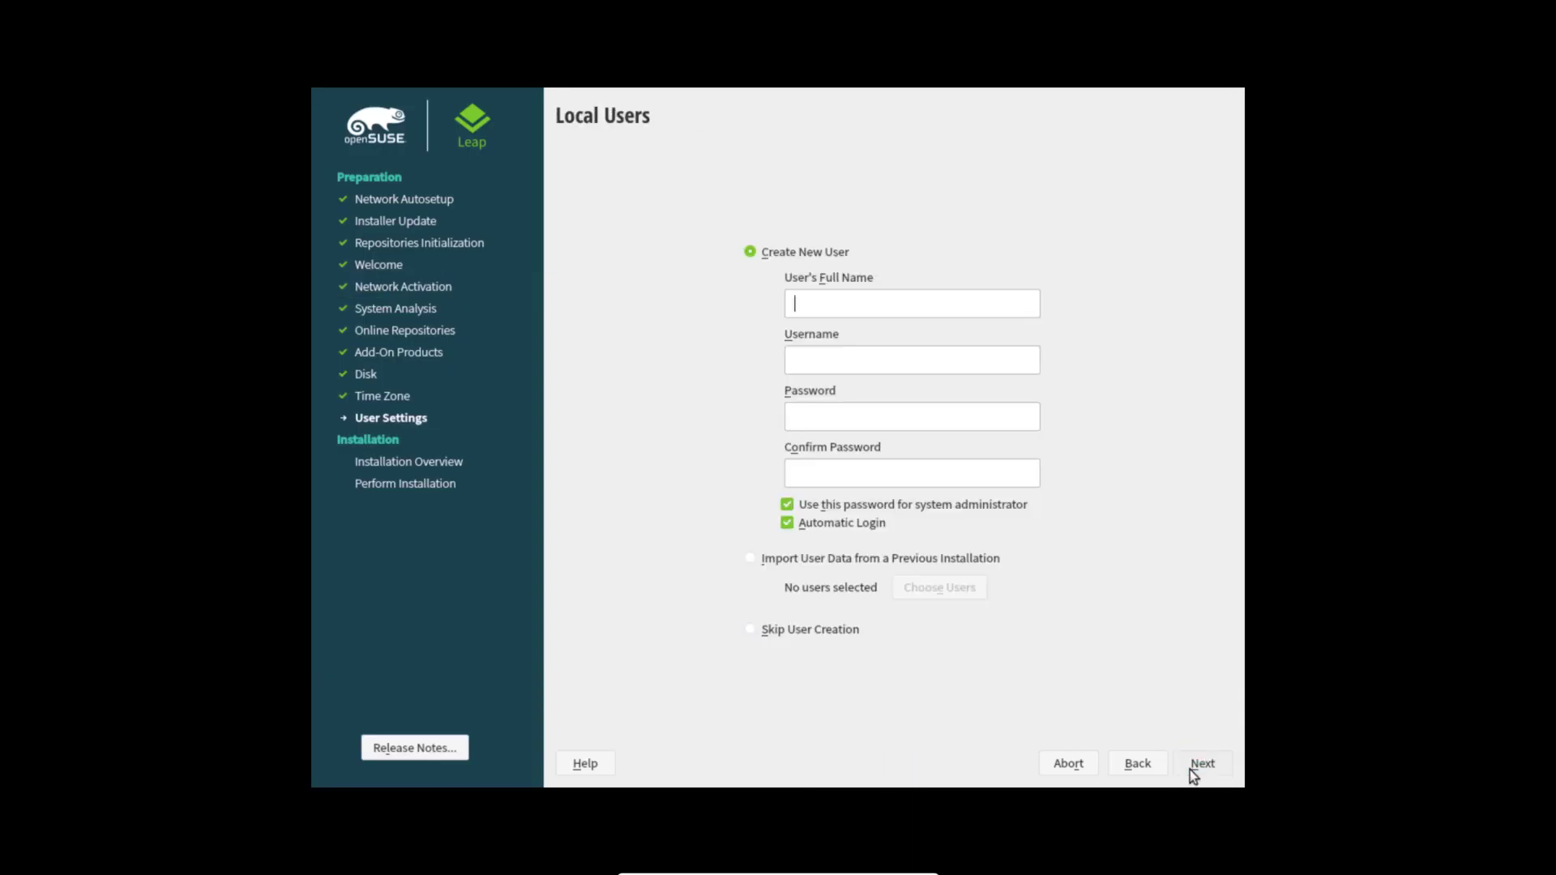
key(Tab)
key(Tab)
text(12345678)
key(Tab)
text(12345678)
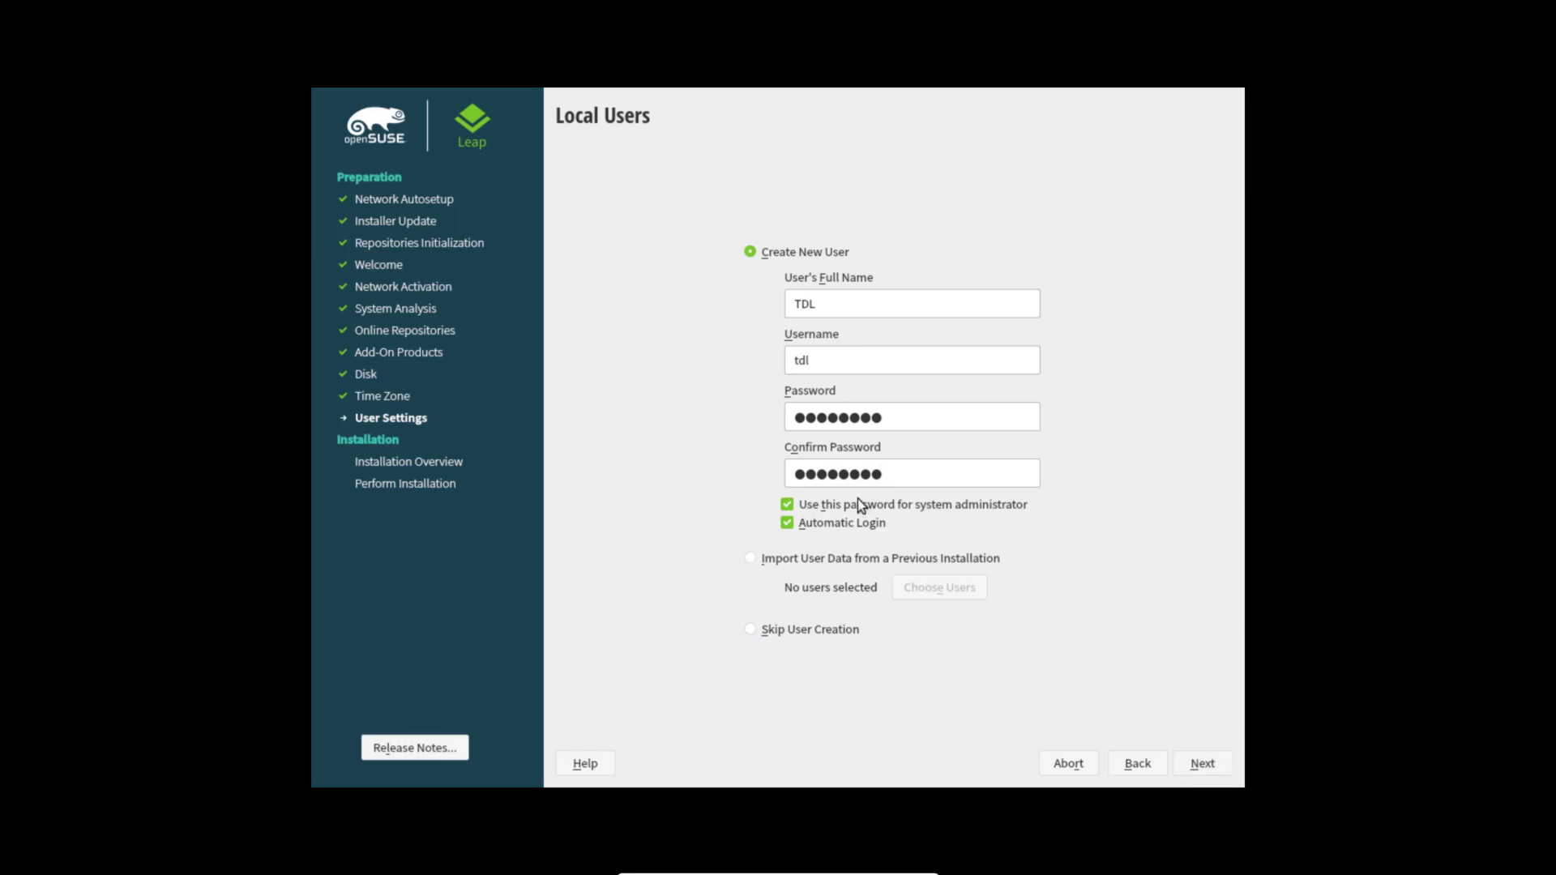
click(788, 524)
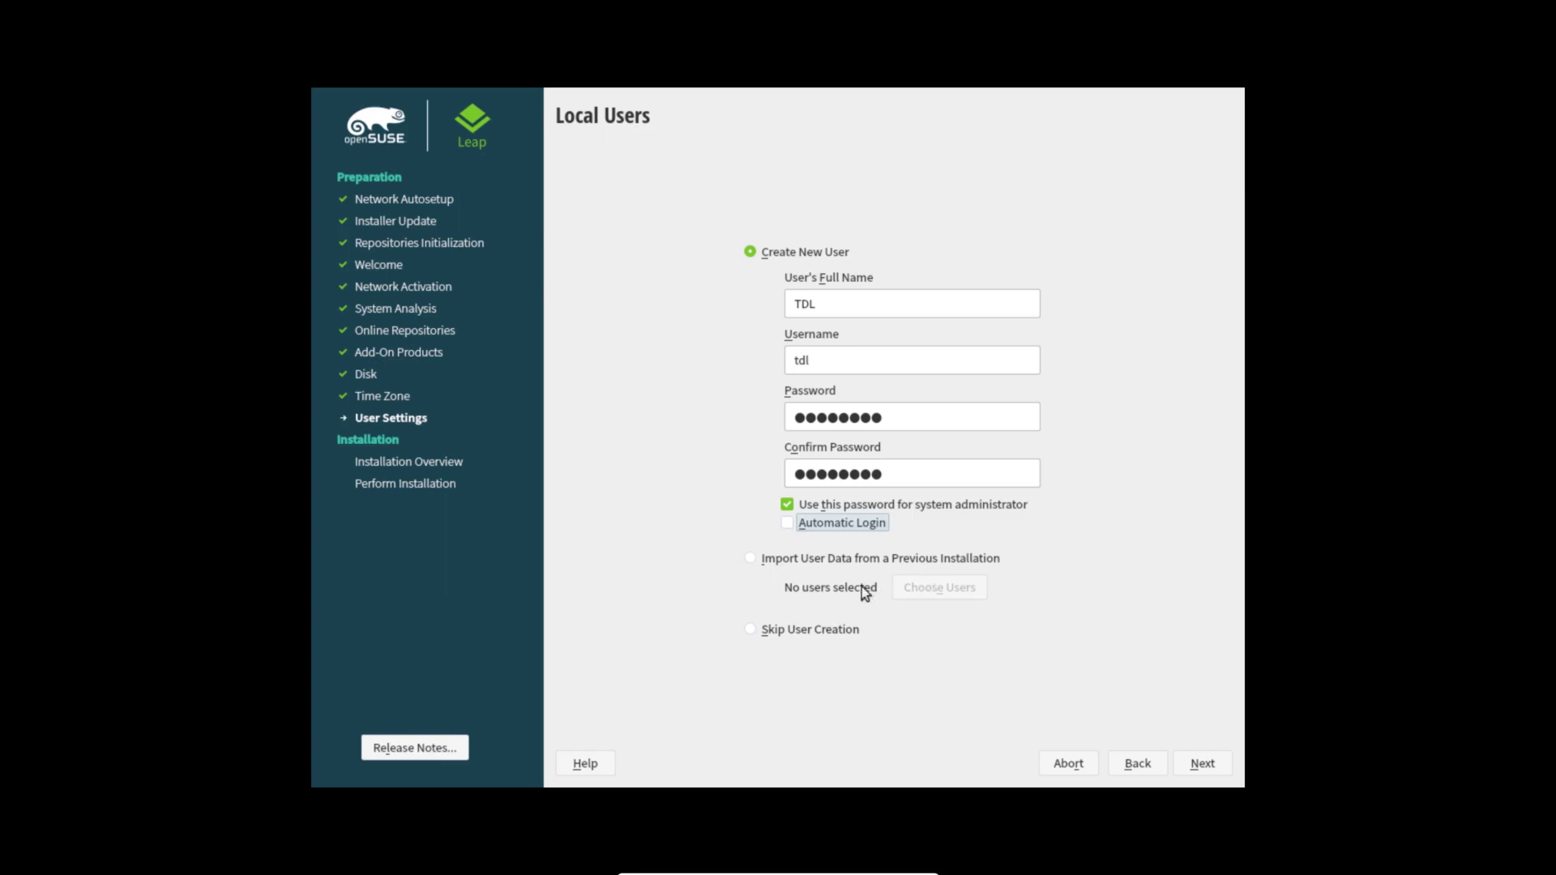
click(1214, 774)
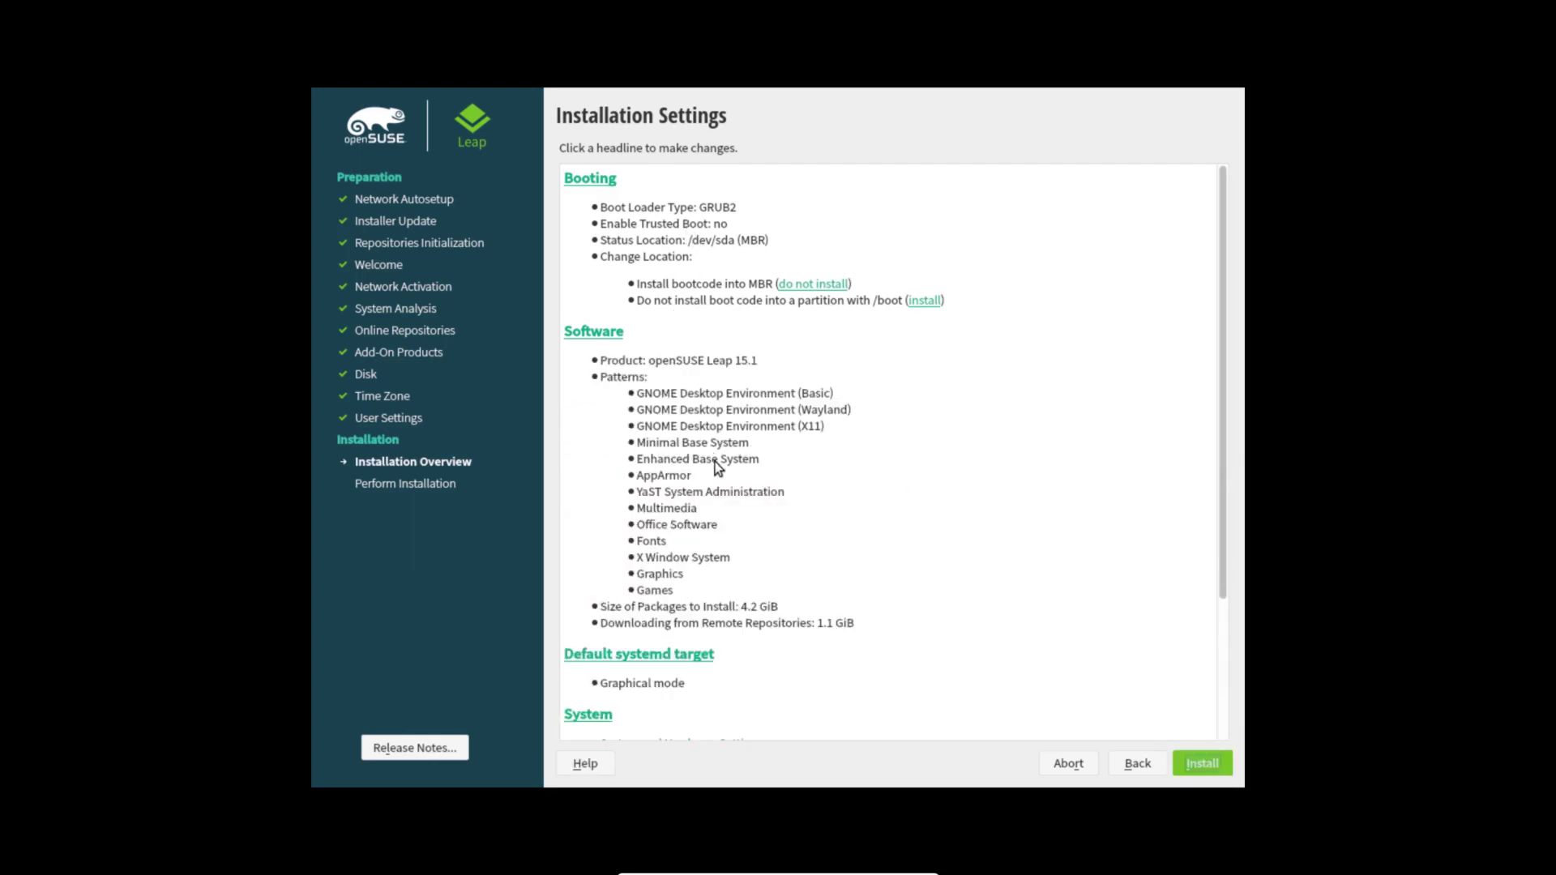
Step: Review the Installation Settings summary and confirm installing openSUSE Leap 15.1
scroll(715, 465, down, 2)
scroll(715, 464, down, 2)
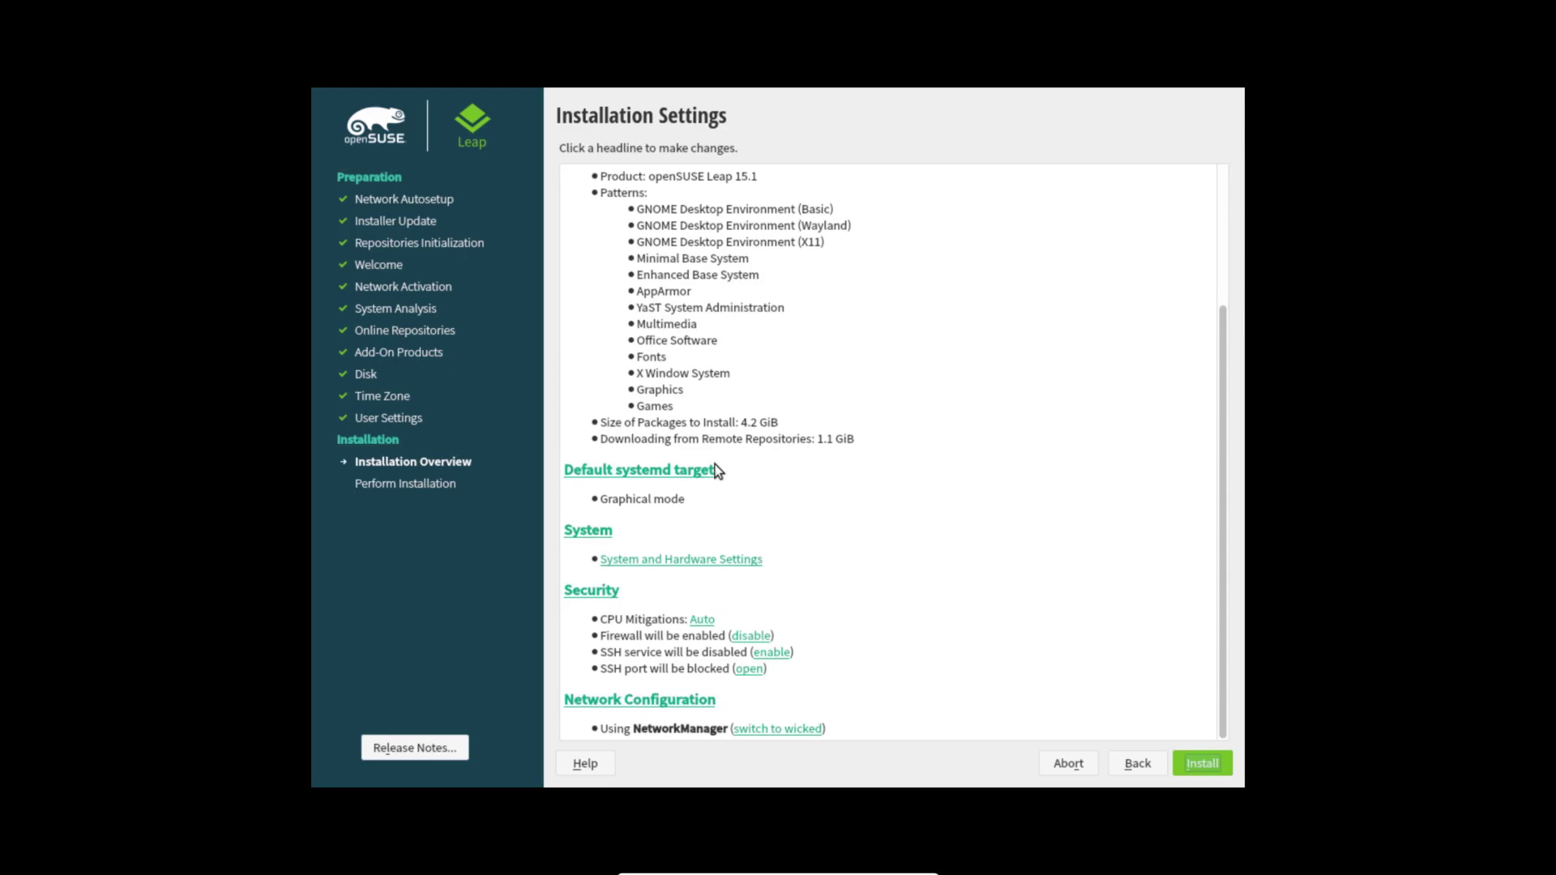
click(1205, 766)
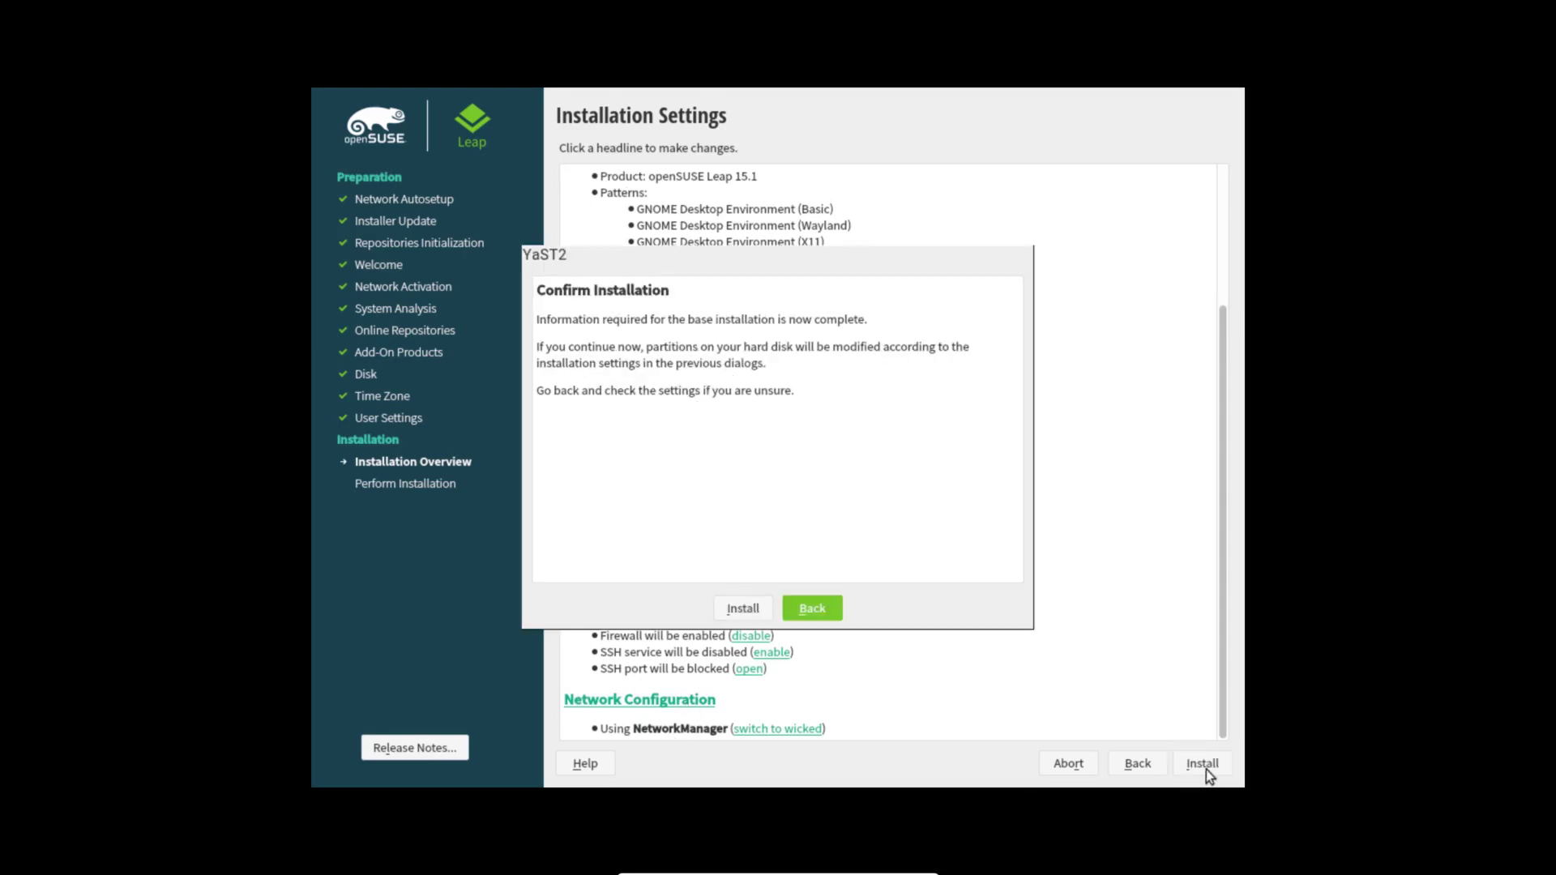
click(752, 608)
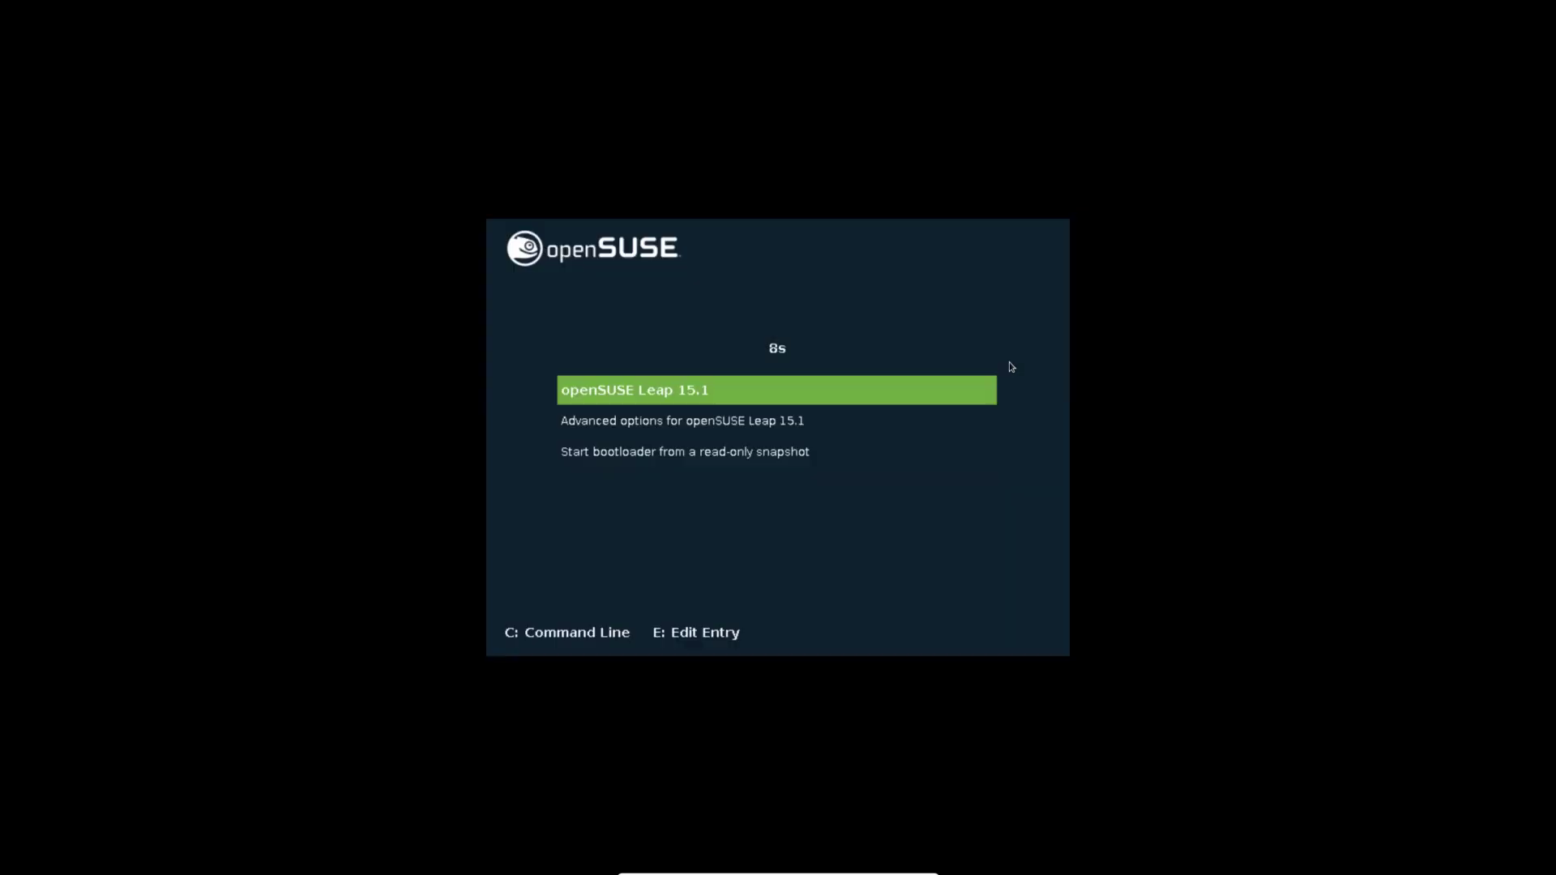
Step: Boot the default openSUSE Leap 15.1 entry from the GRUB menu
key(Return)
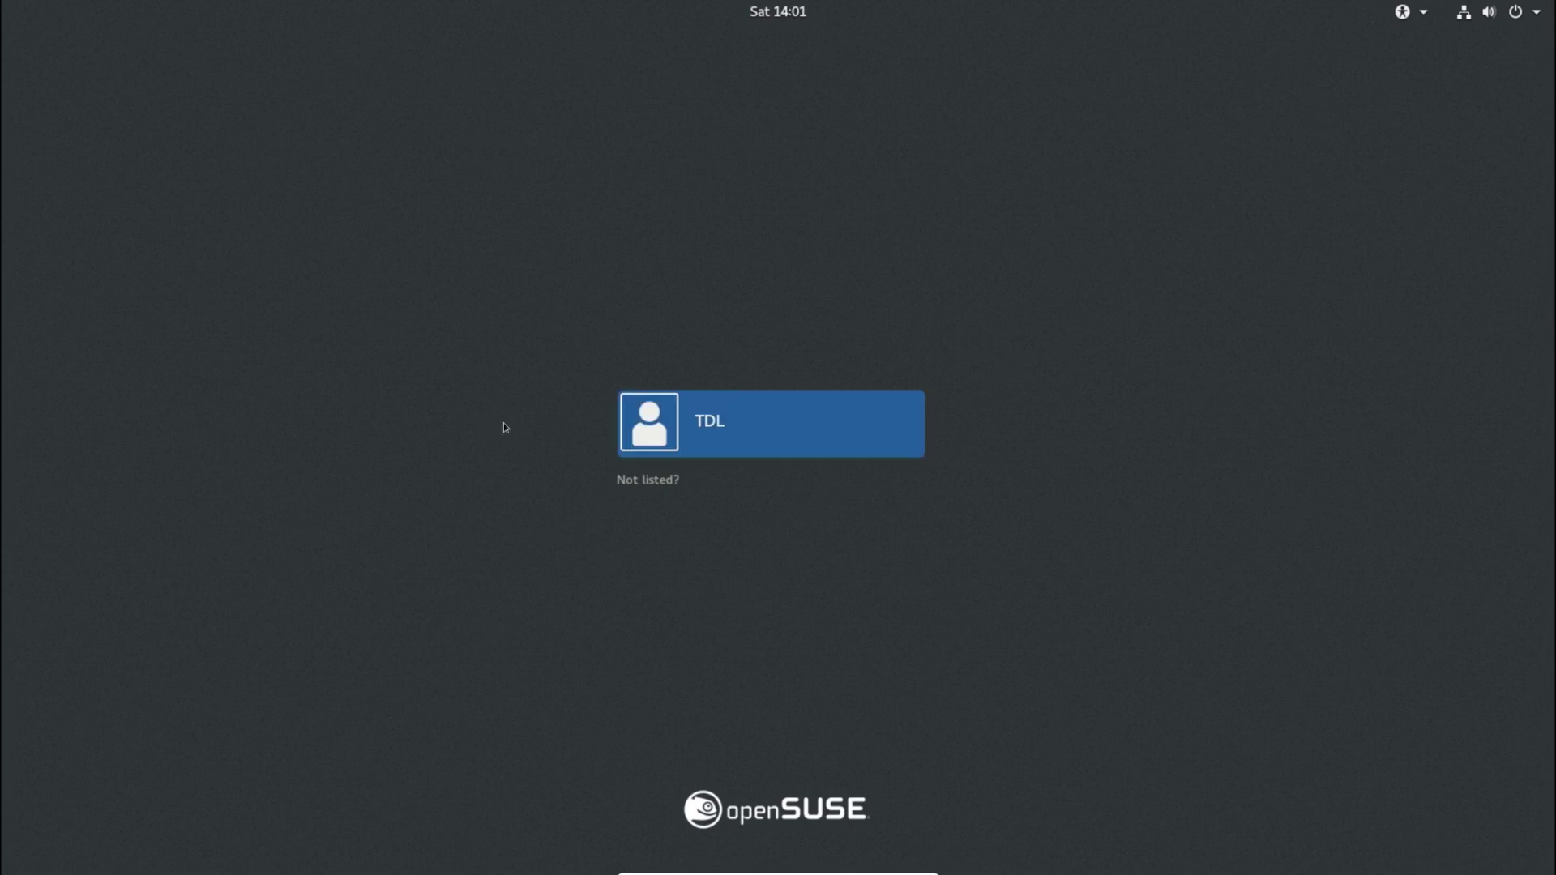
Step: Sign in as the new local user with the account password
click(640, 436)
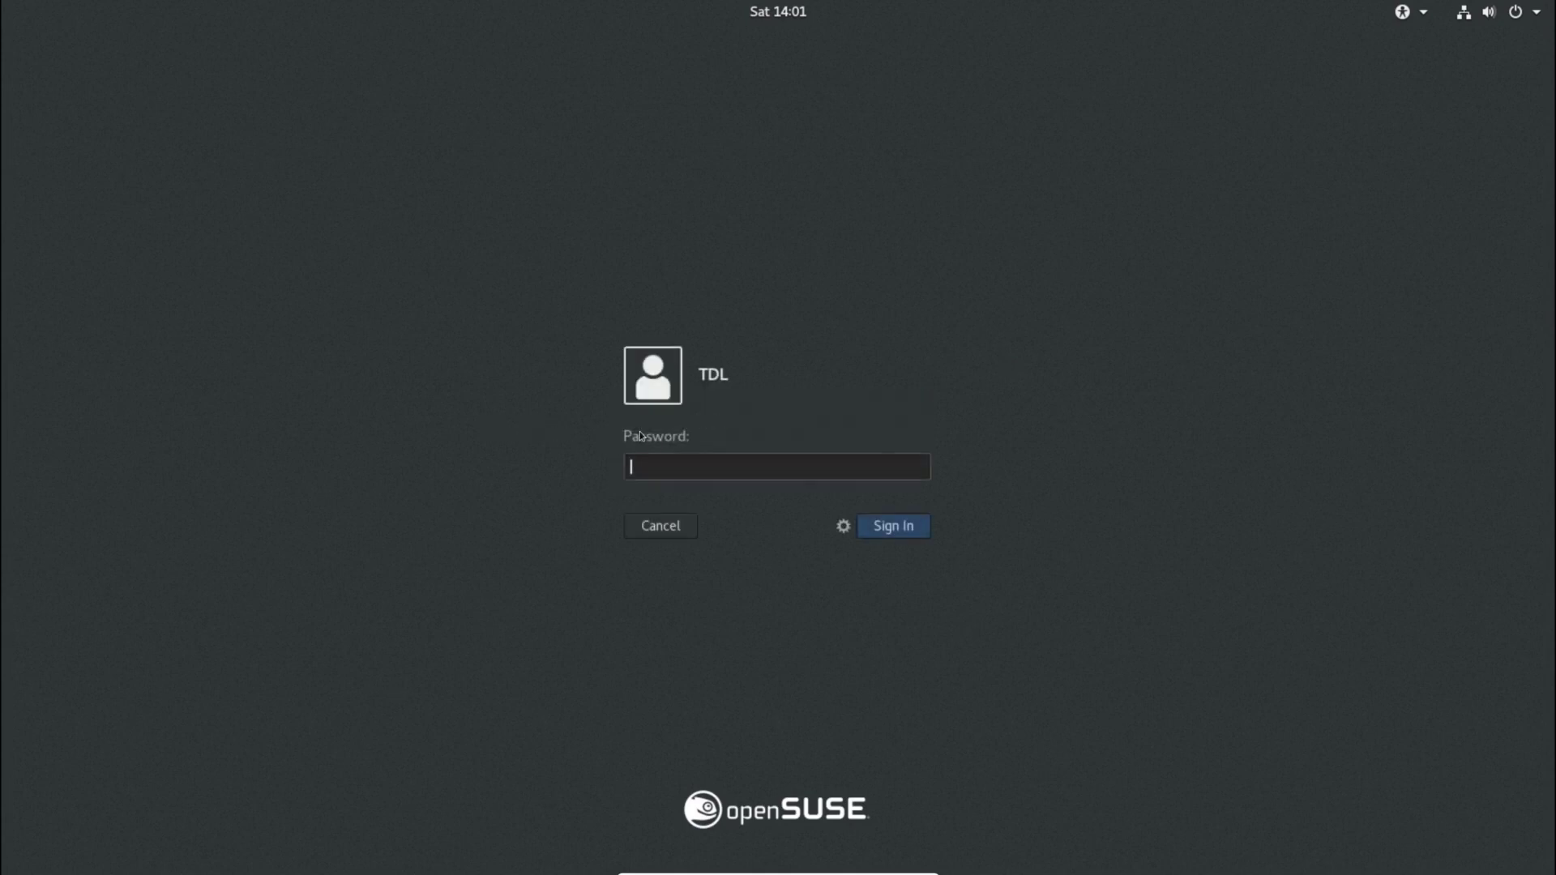
text(••••••••)
key(Return)
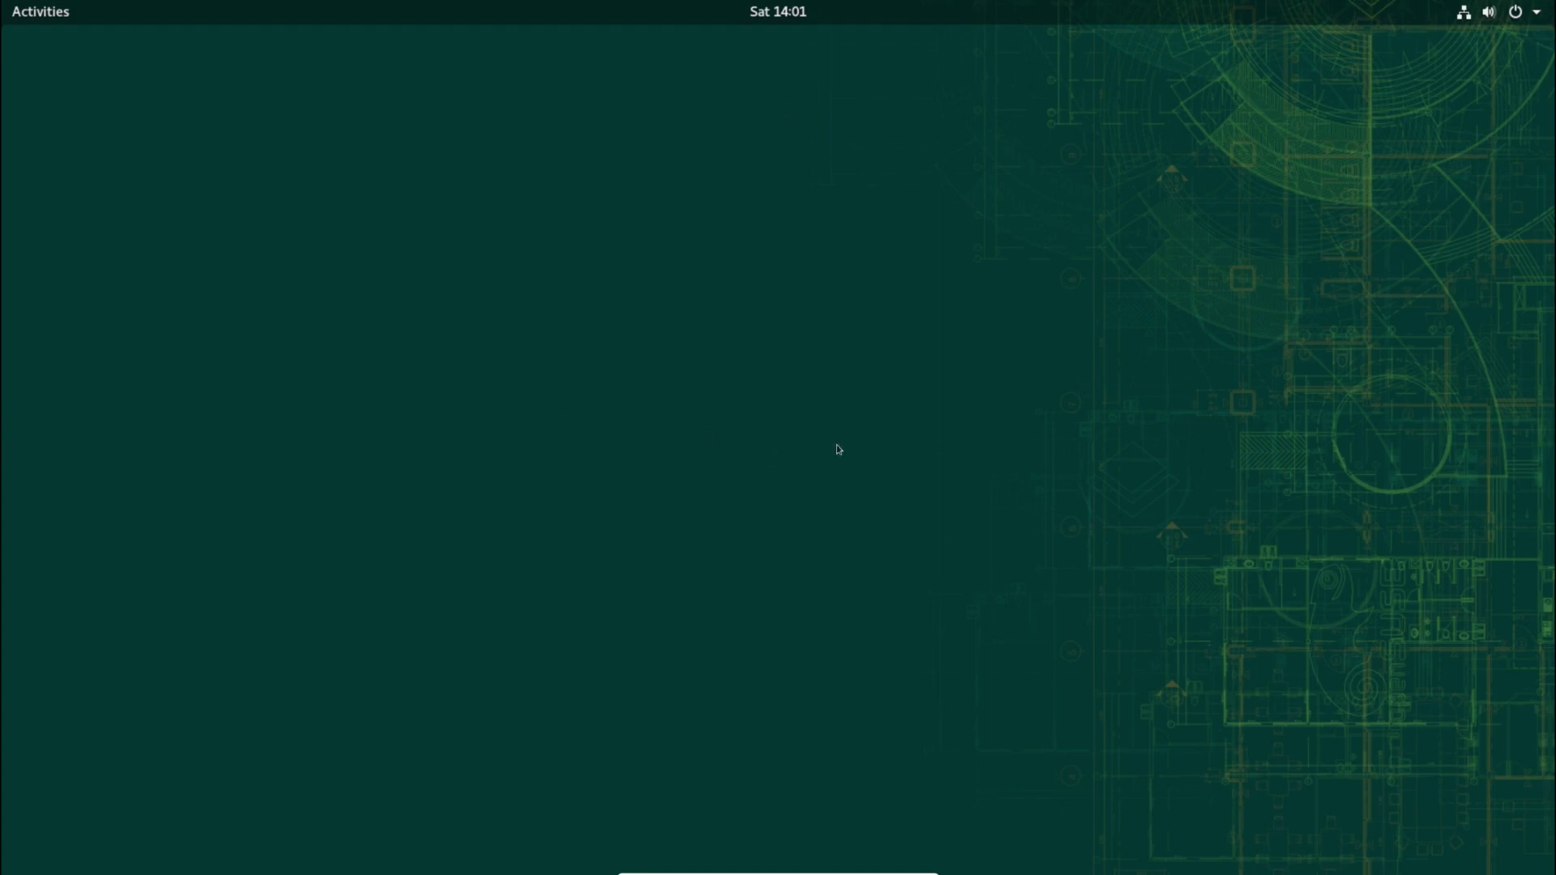
Step: Inspect the wired connection and account options in the system status menu
click(1534, 18)
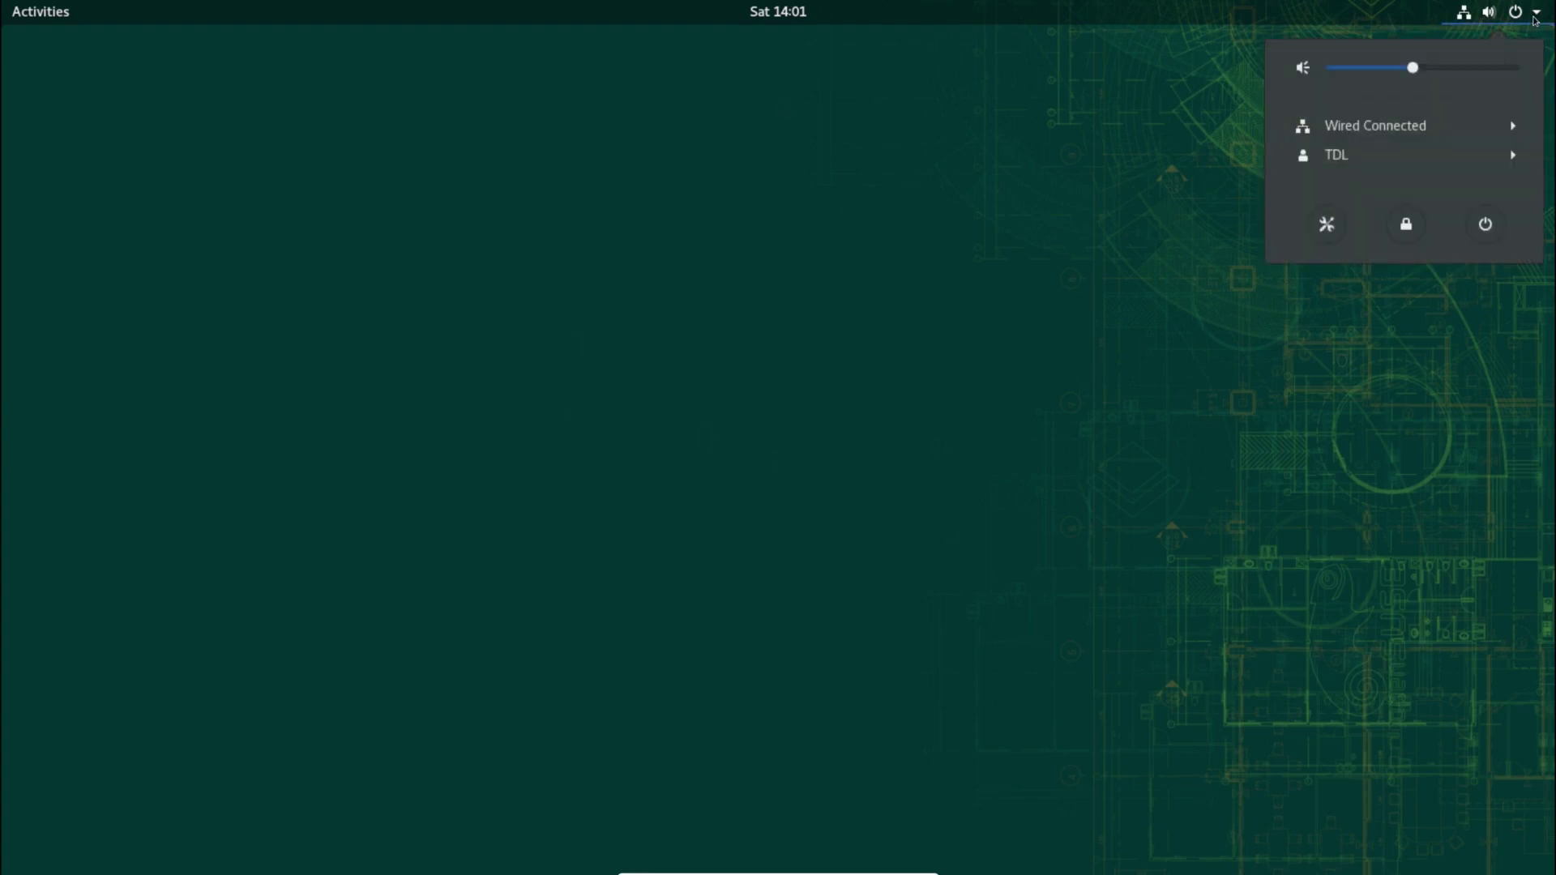
click(1489, 126)
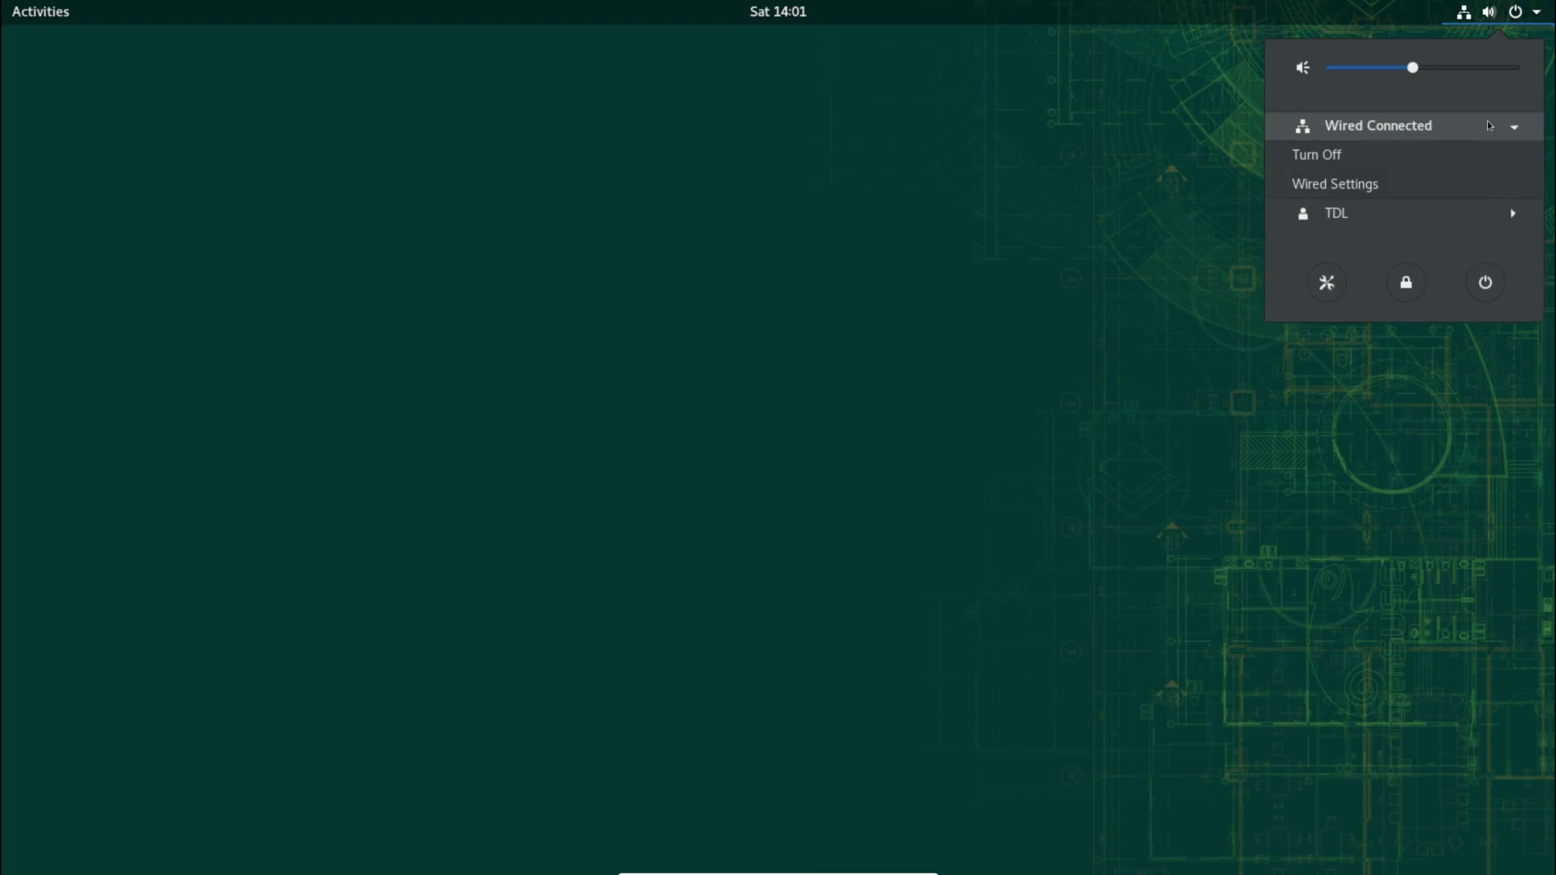
click(1489, 125)
click(1472, 155)
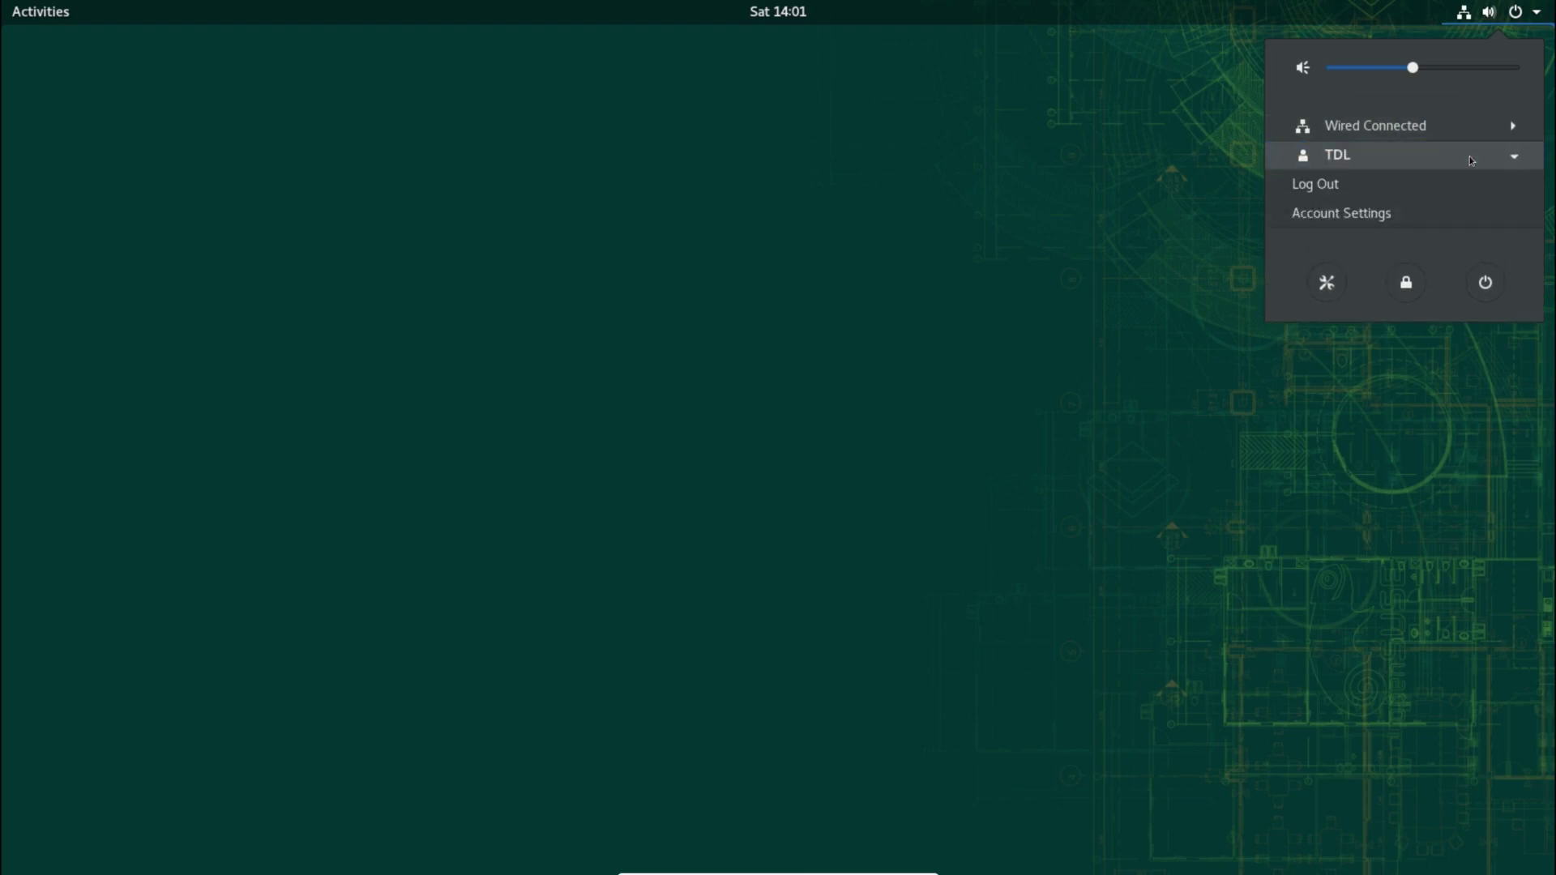
click(1472, 157)
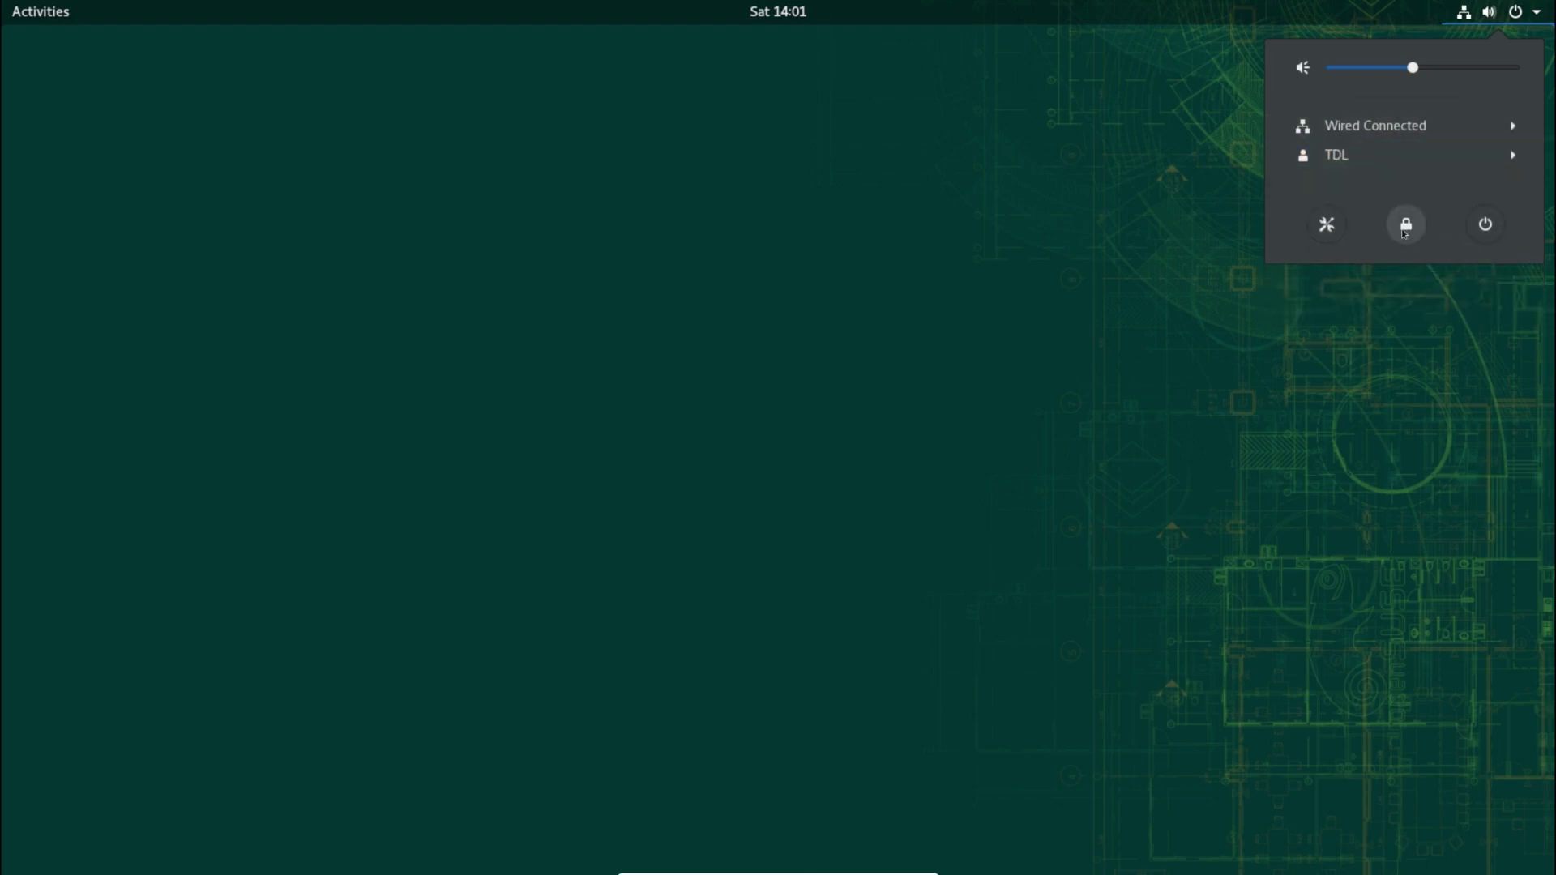
click(754, 12)
Step: View the calendar and notifications panel, then bring up the Activities overview
click(760, 17)
click(760, 18)
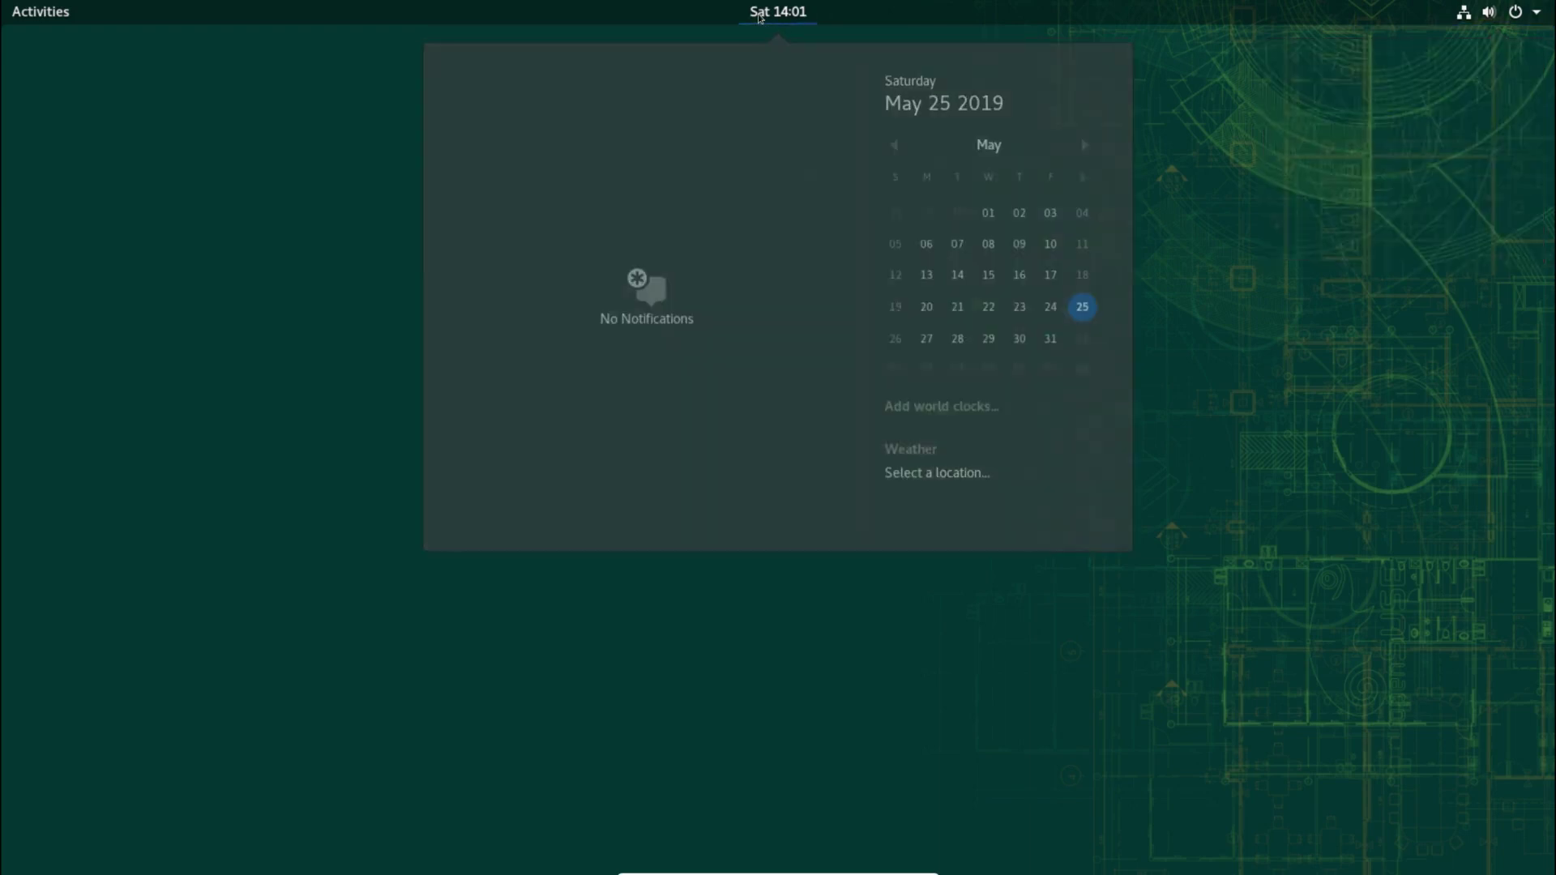
click(759, 17)
click(63, 17)
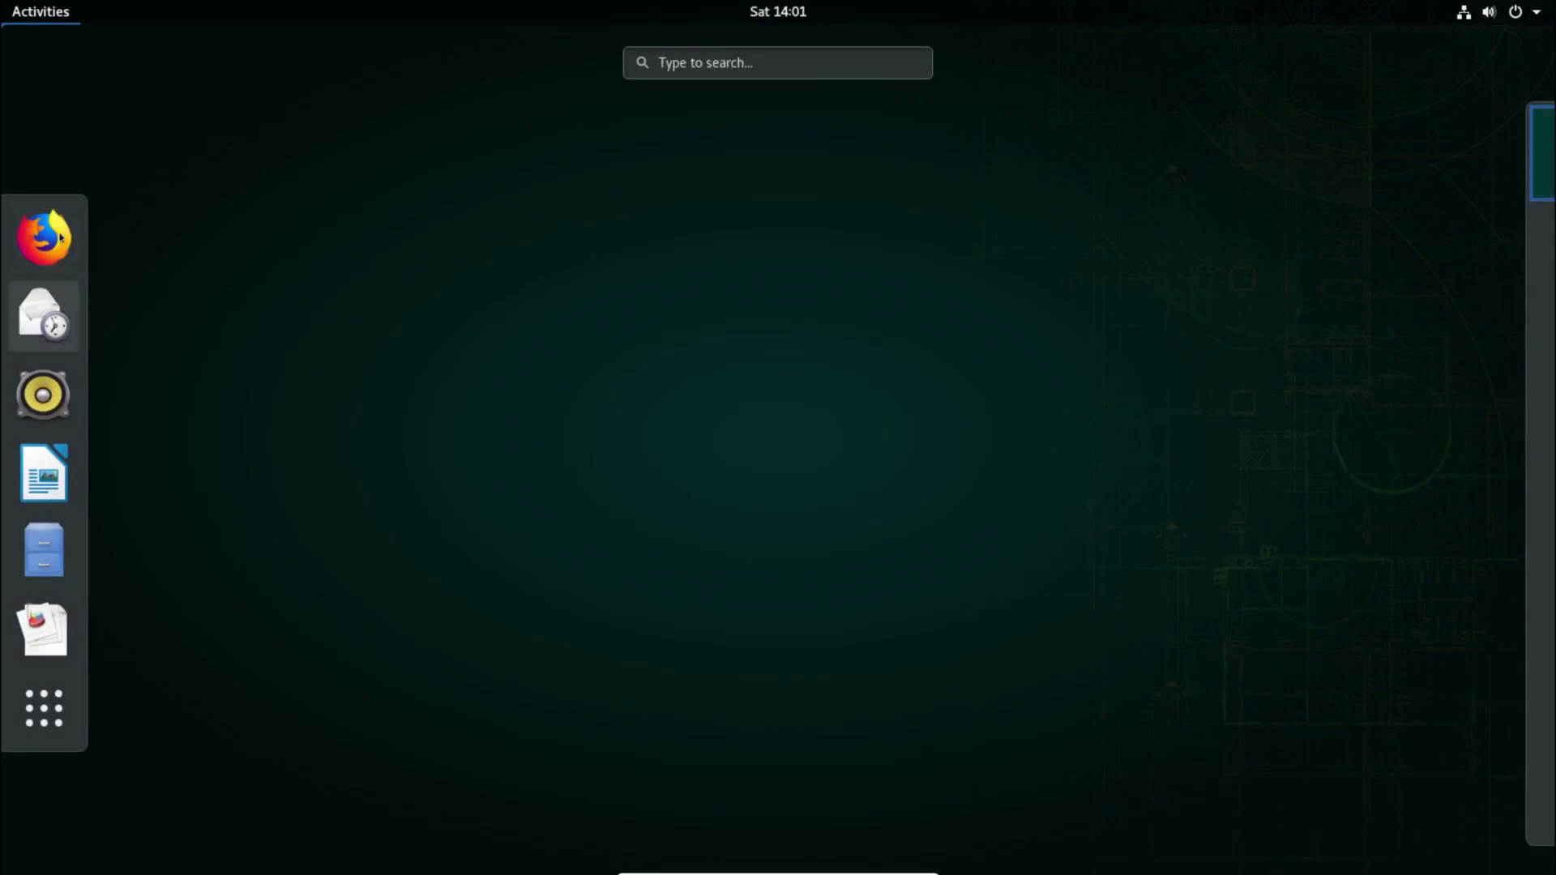
Step: Launch System Monitor from the Utilities folder on the second page of the app grid
click(53, 728)
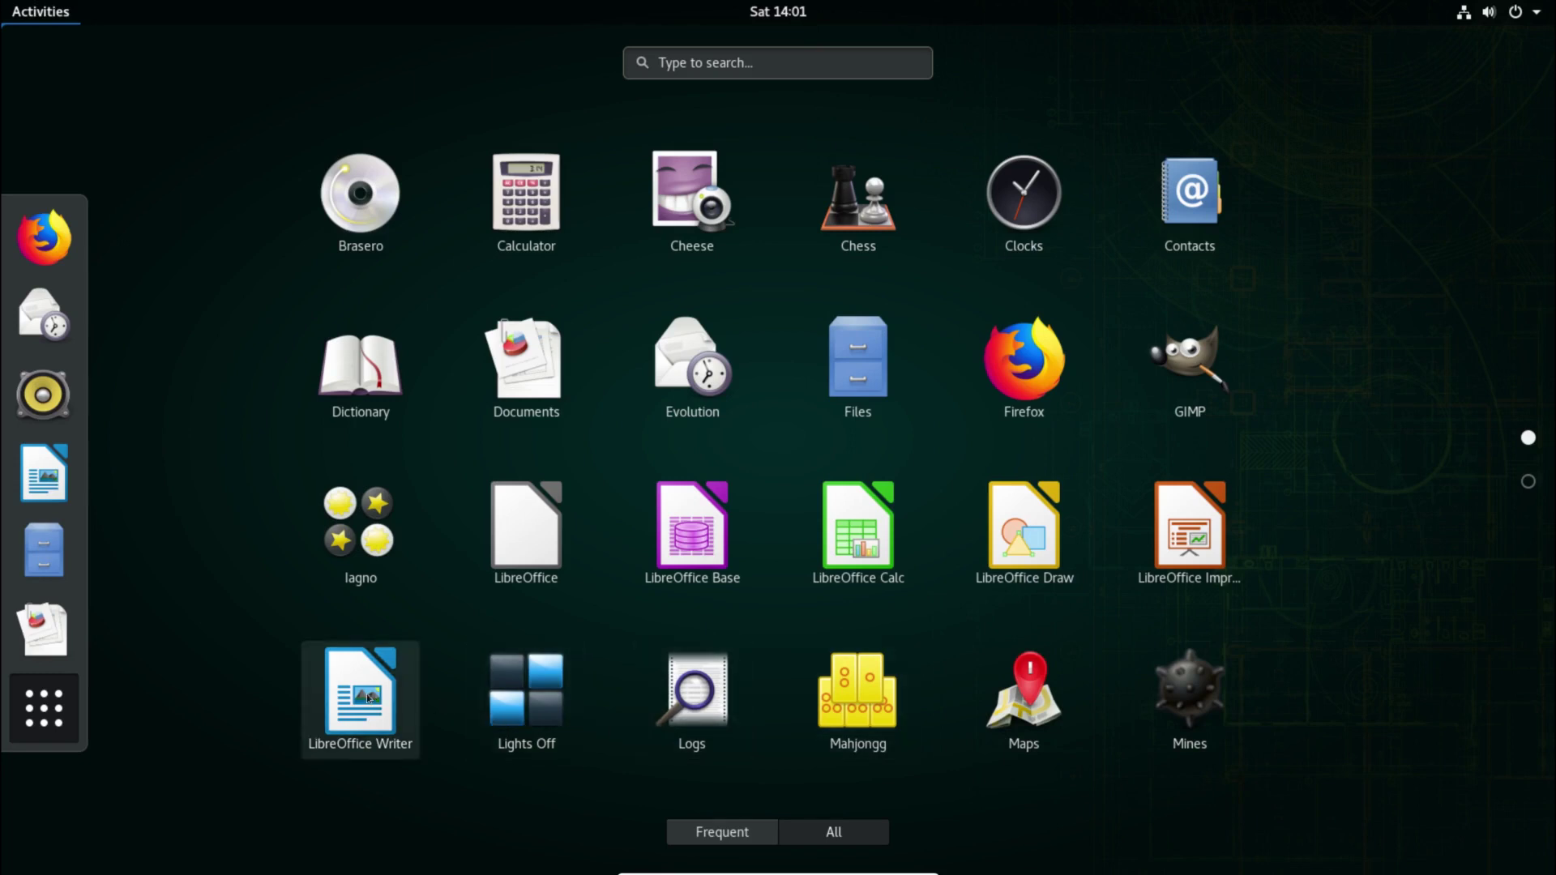
scroll(257, 665, down, 1)
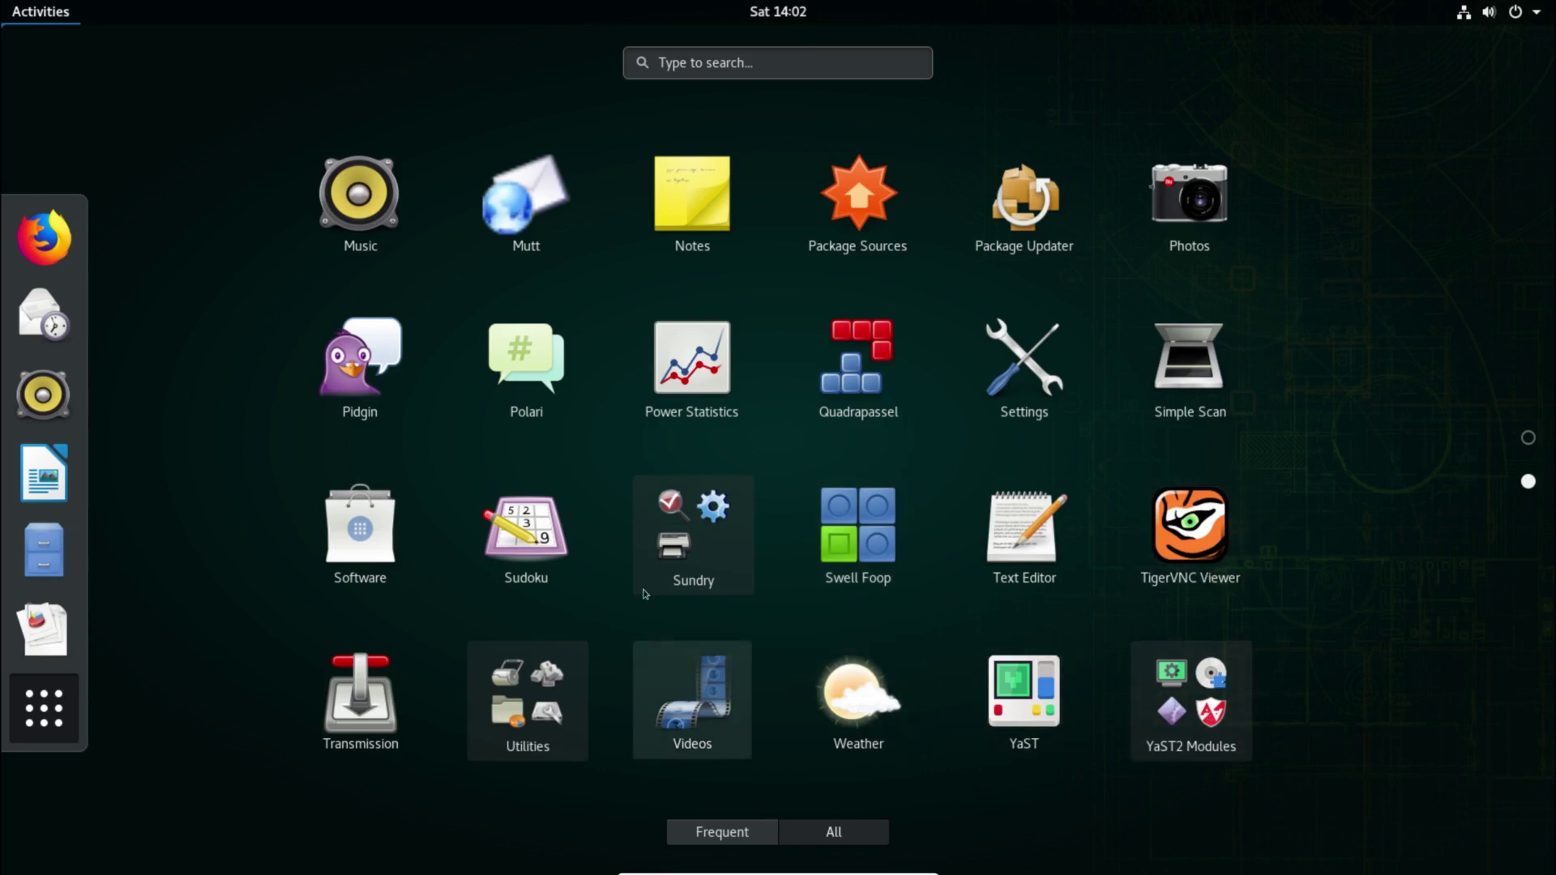
click(563, 666)
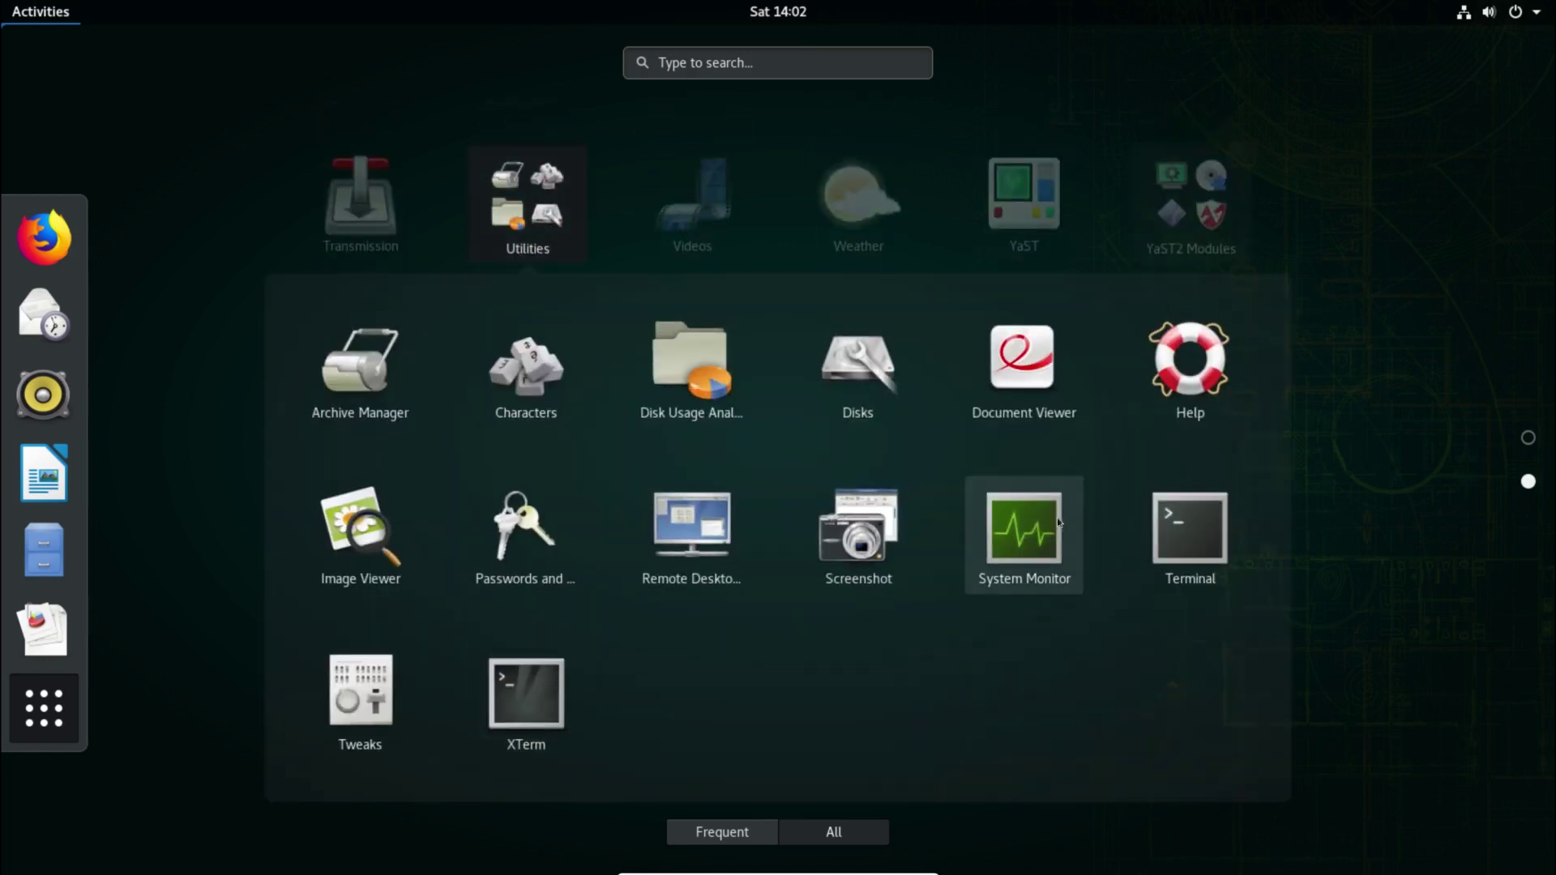
click(1061, 523)
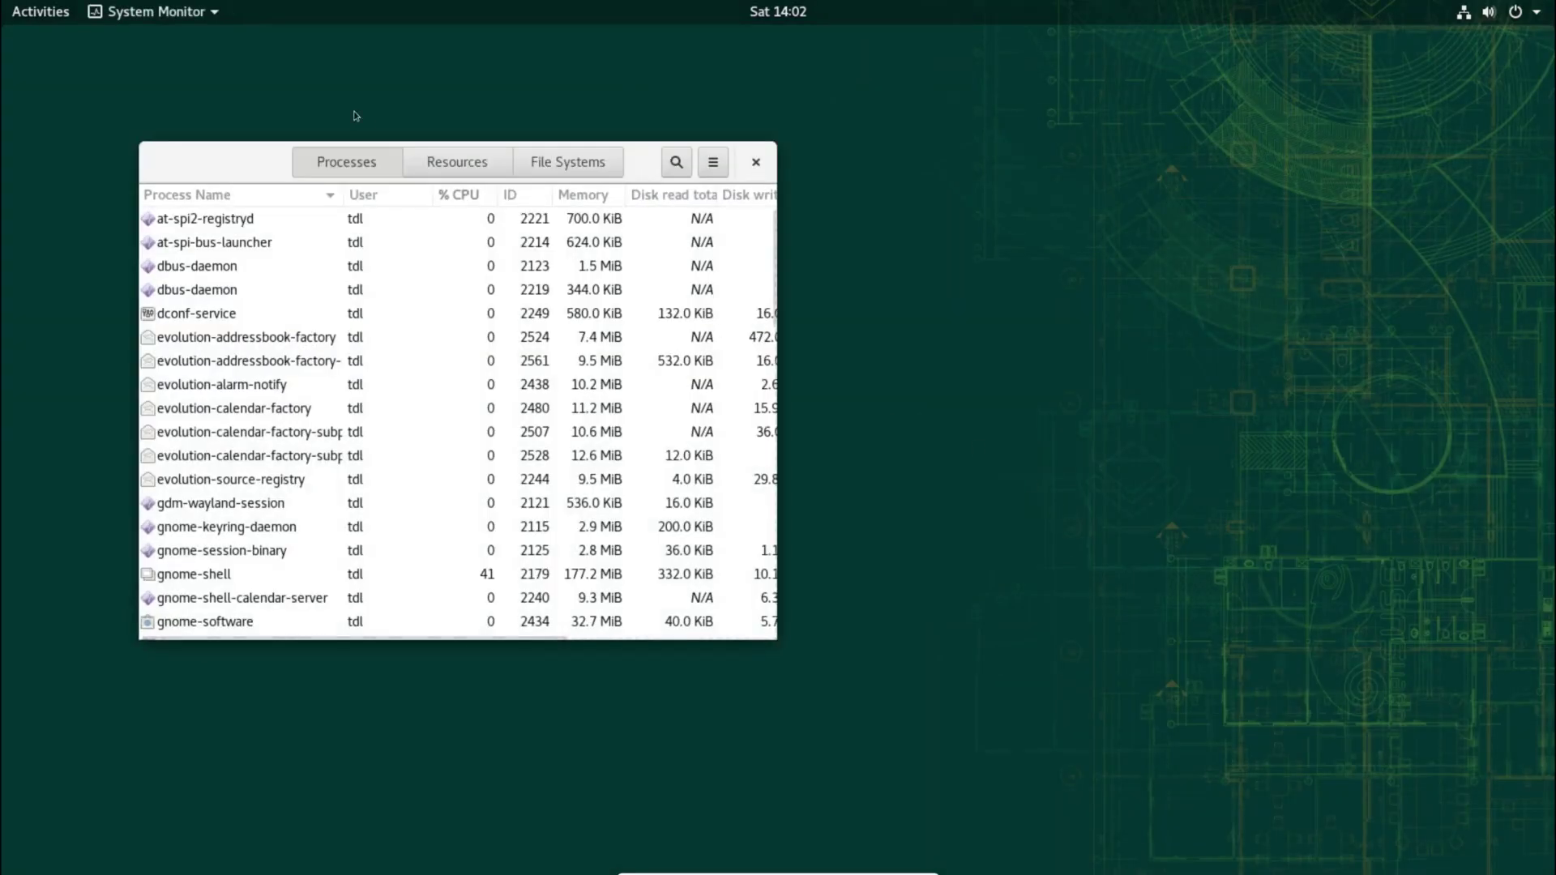
Step: View System Monitor's Resources graphs maximised, then close it and return to Activities
click(457, 171)
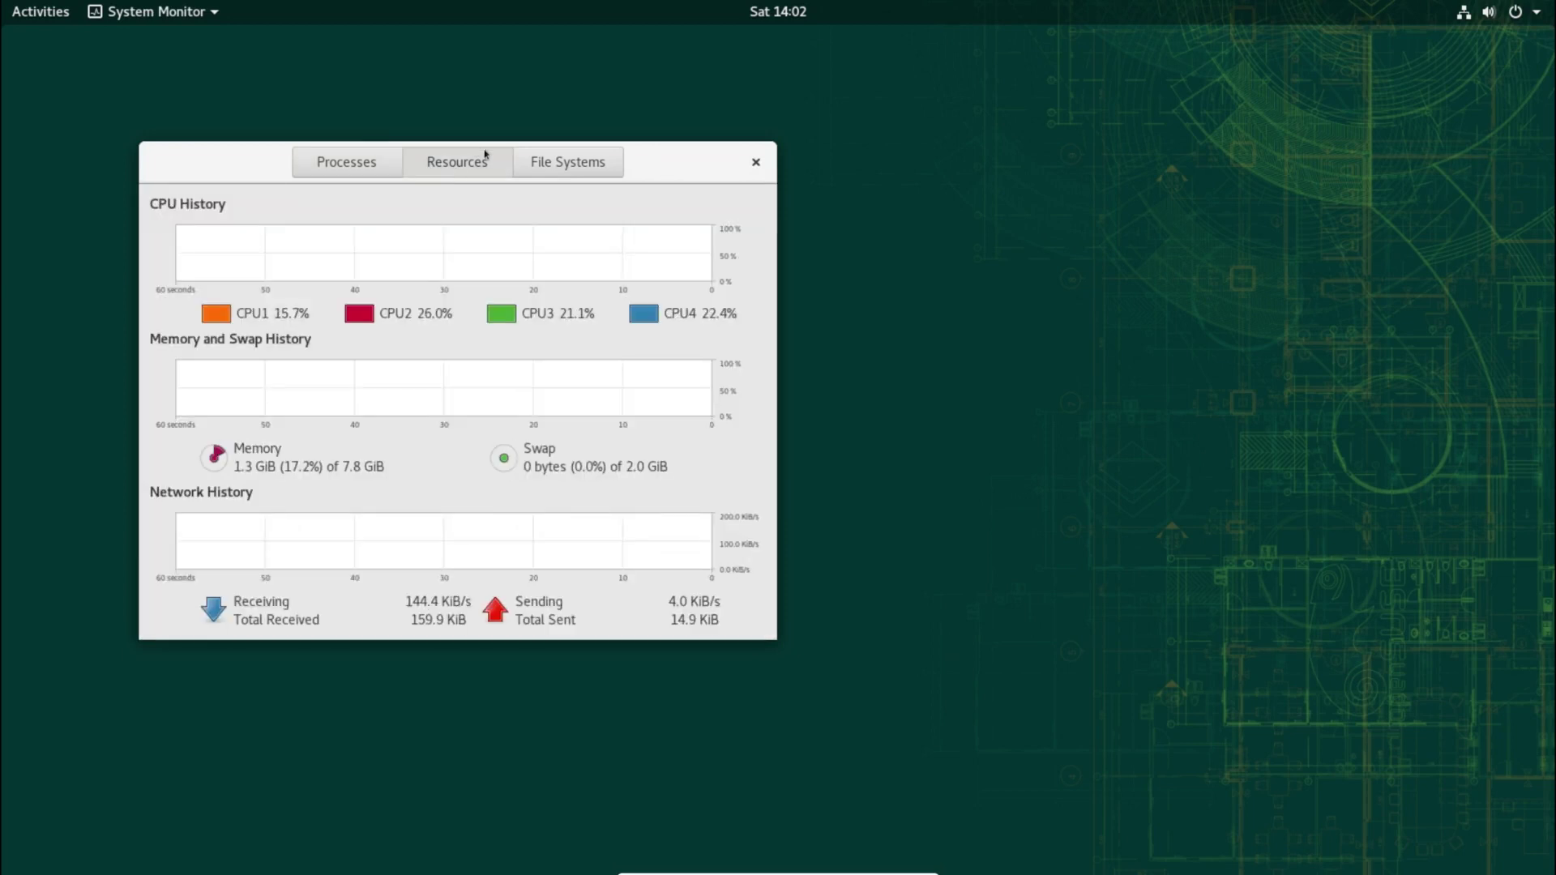
double_click(691, 171)
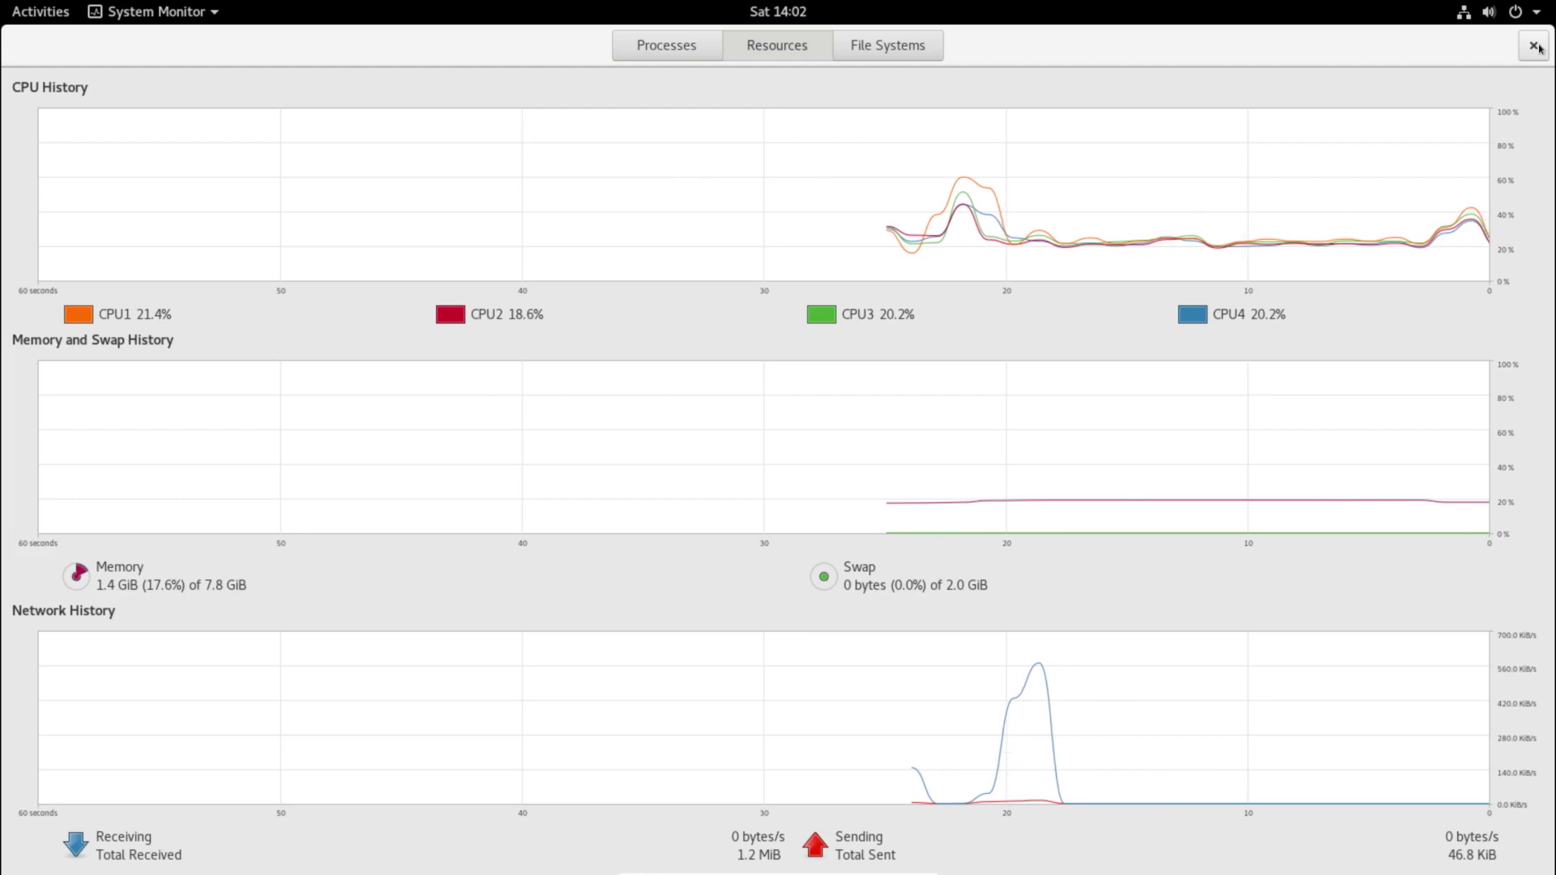
click(1534, 46)
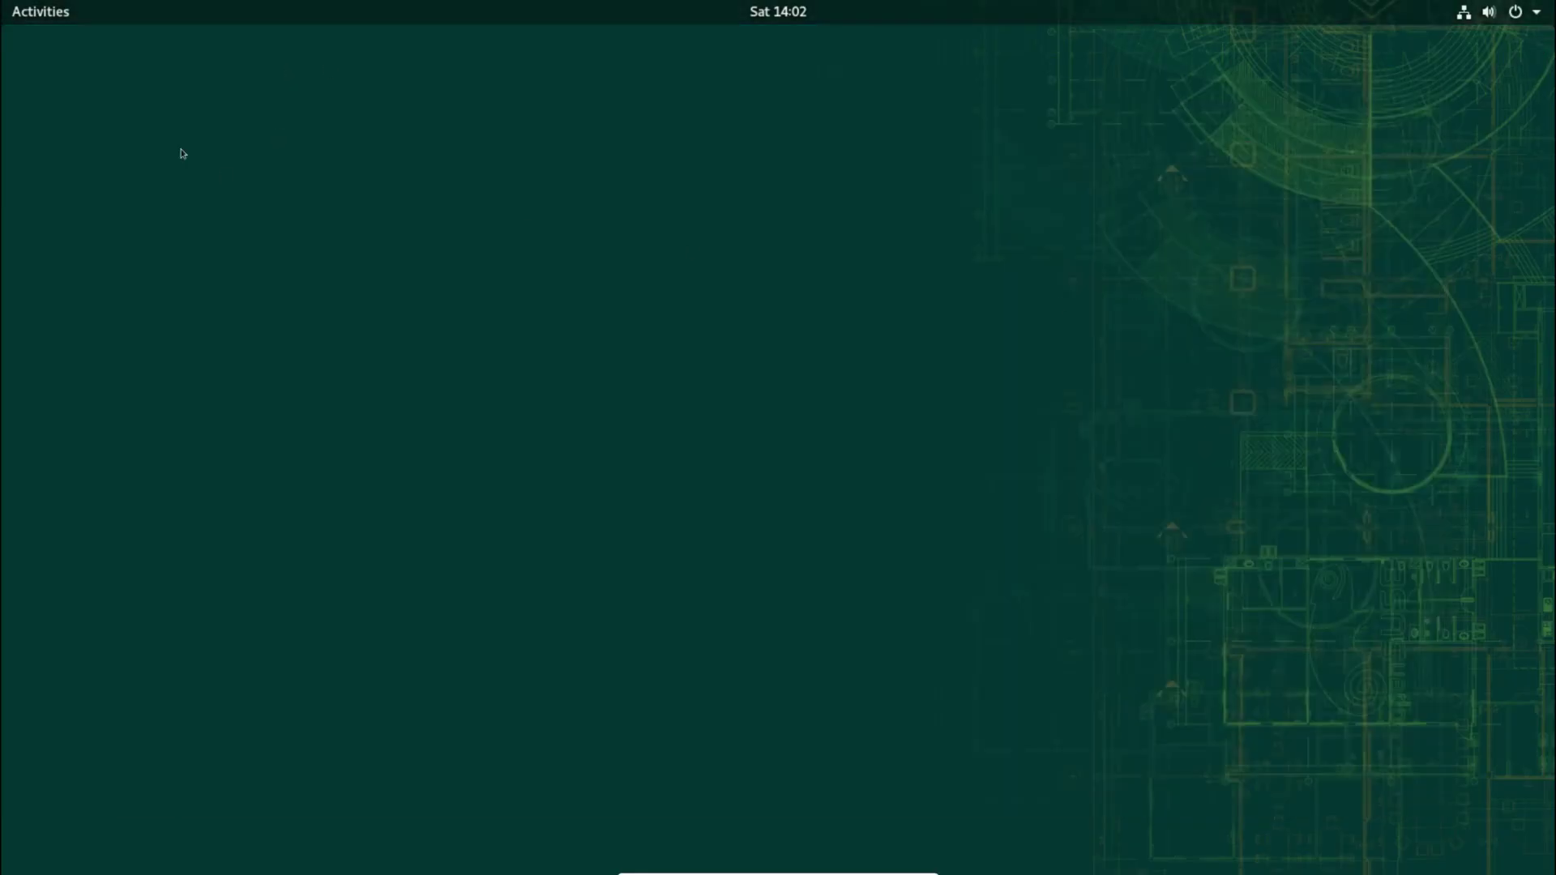
click(39, 16)
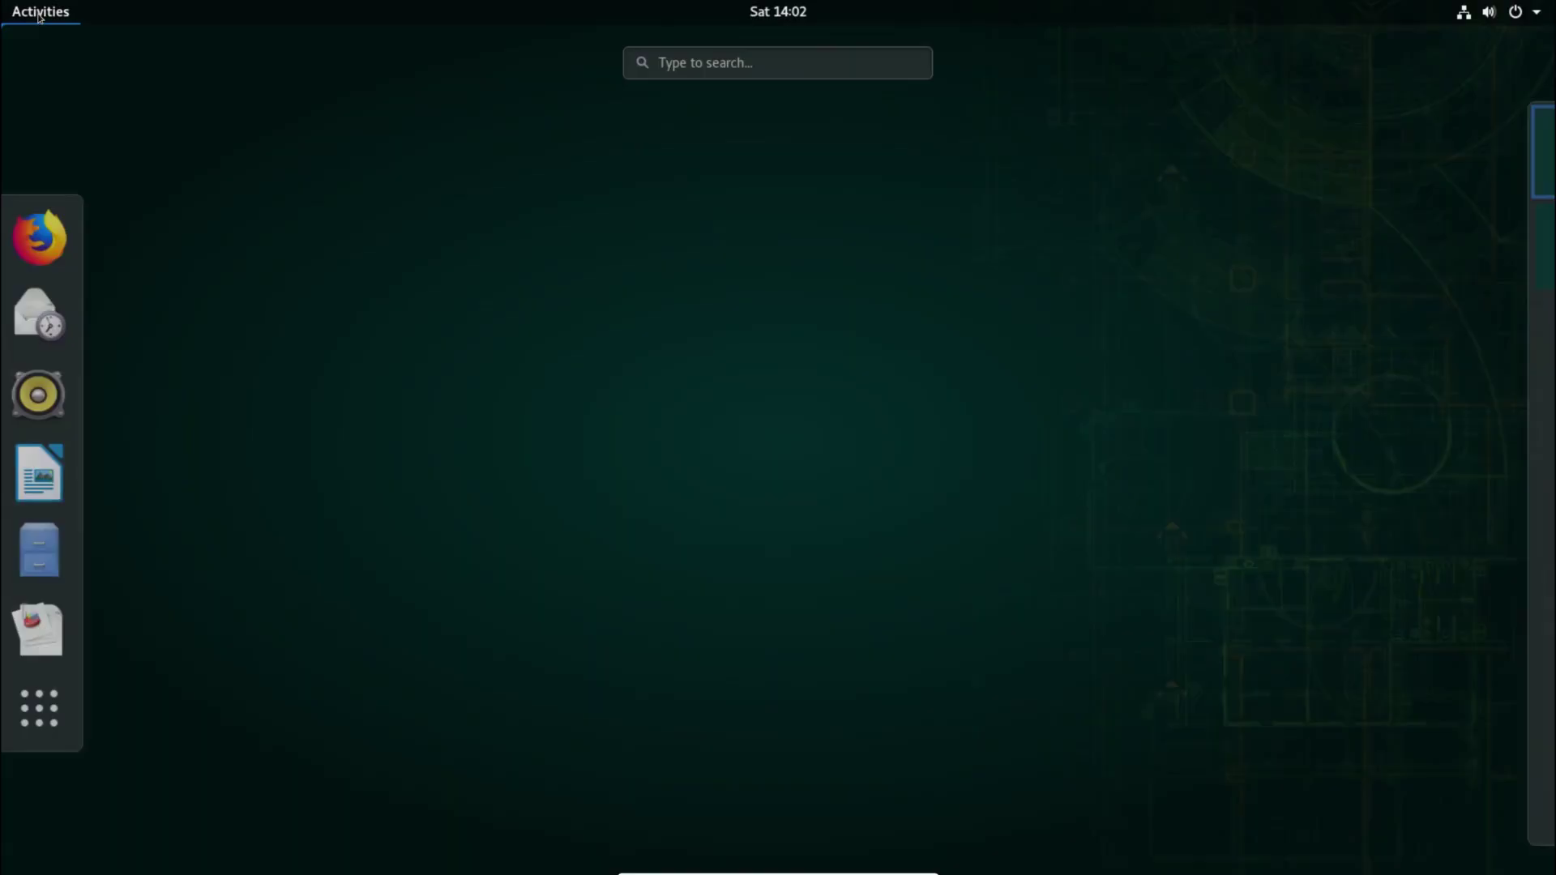
Step: Launch GIMP 2.8, switch it to Single-Window Mode, maximise it, then quit with Ctrl+Q
click(18, 710)
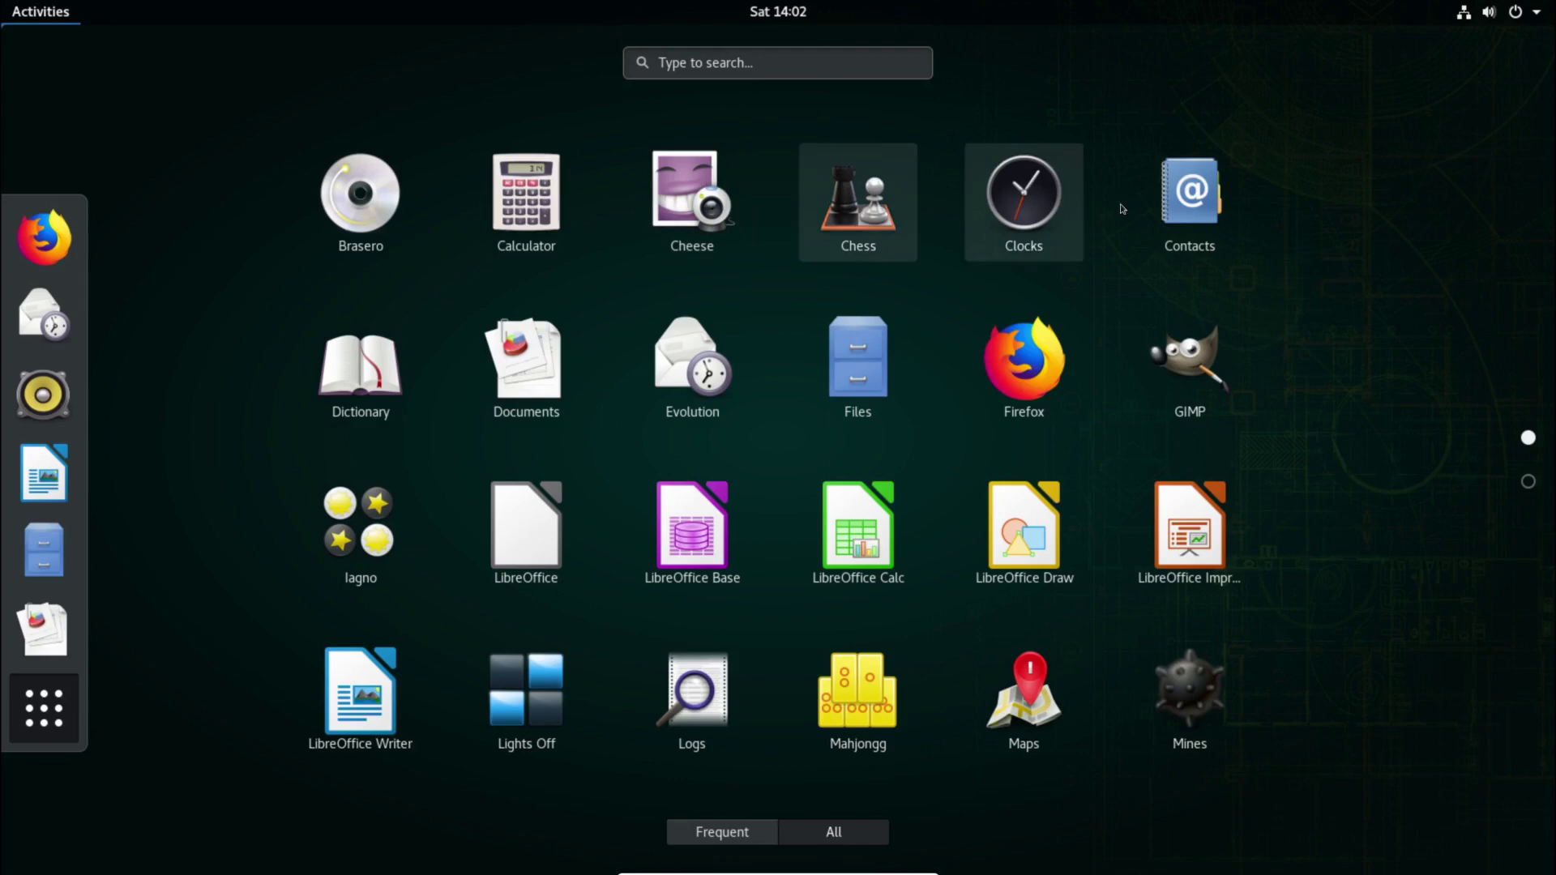
click(1214, 395)
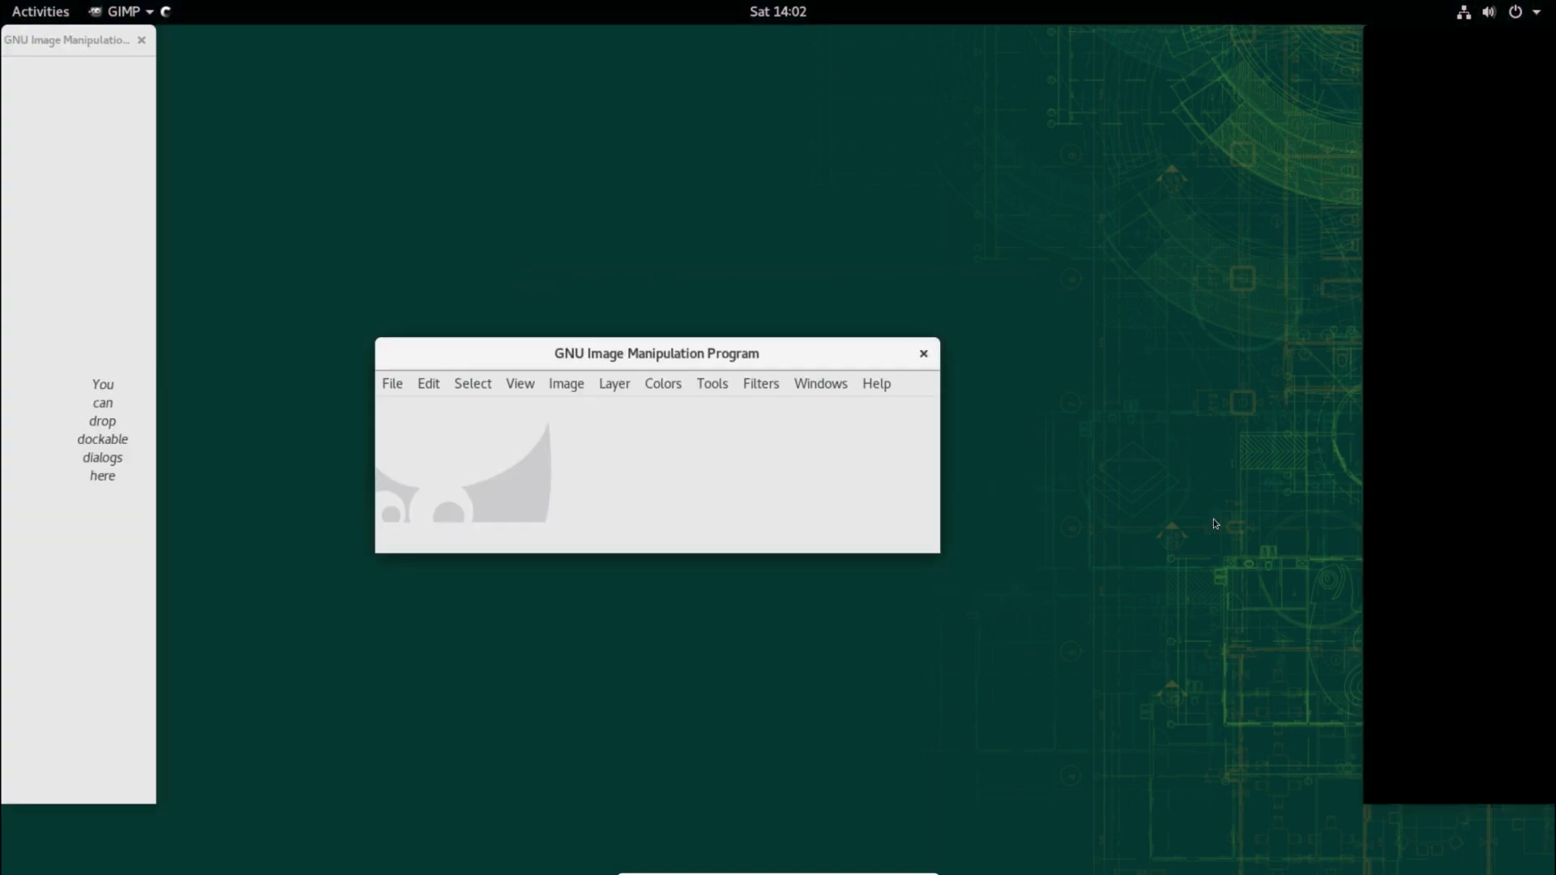
click(813, 388)
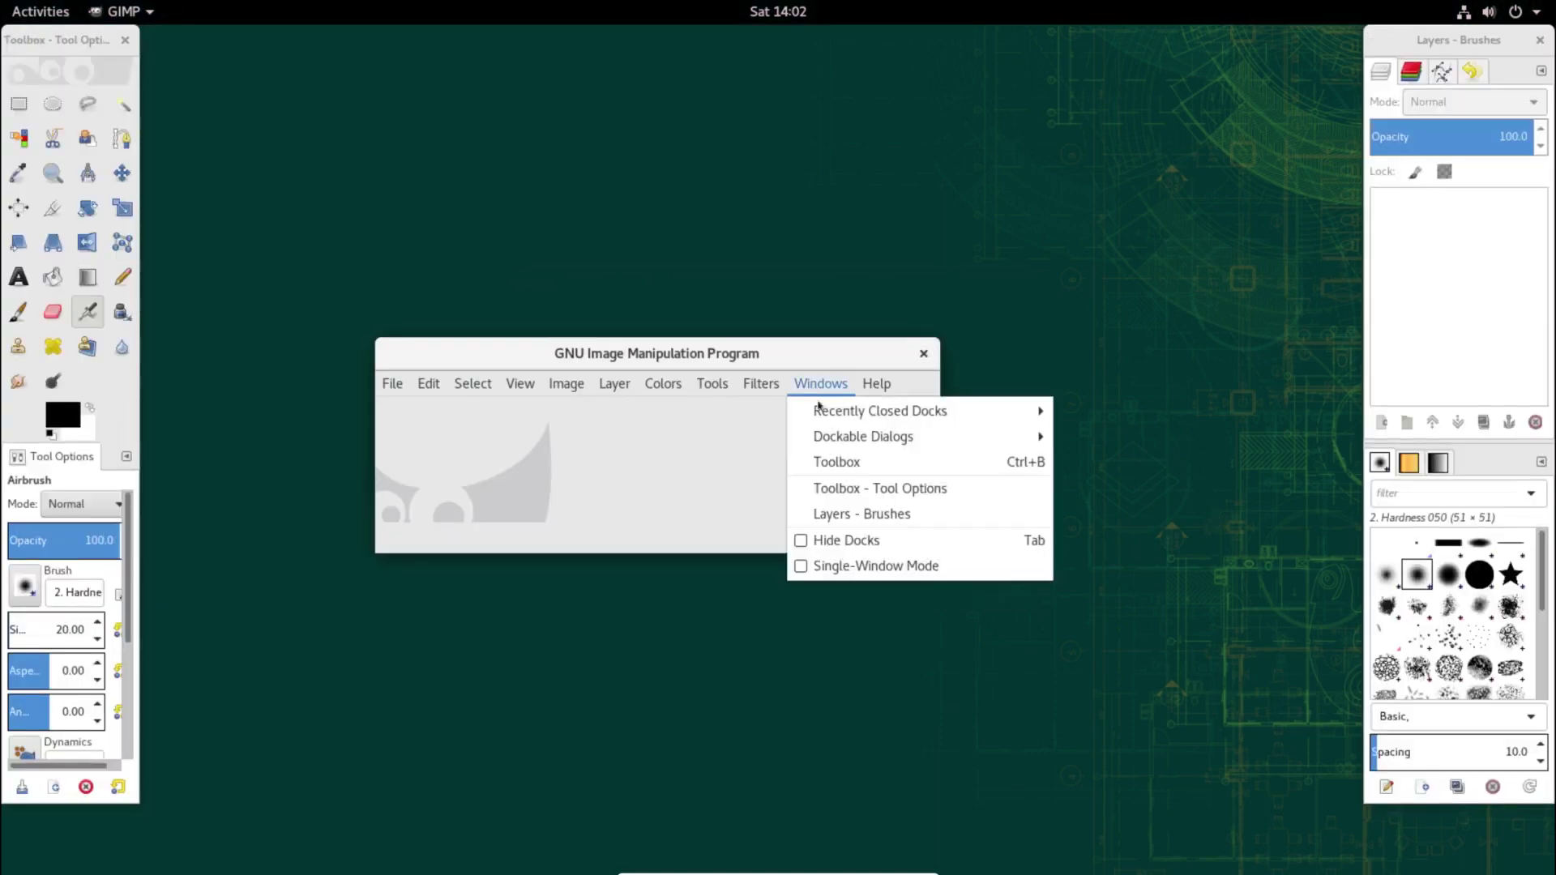
click(844, 562)
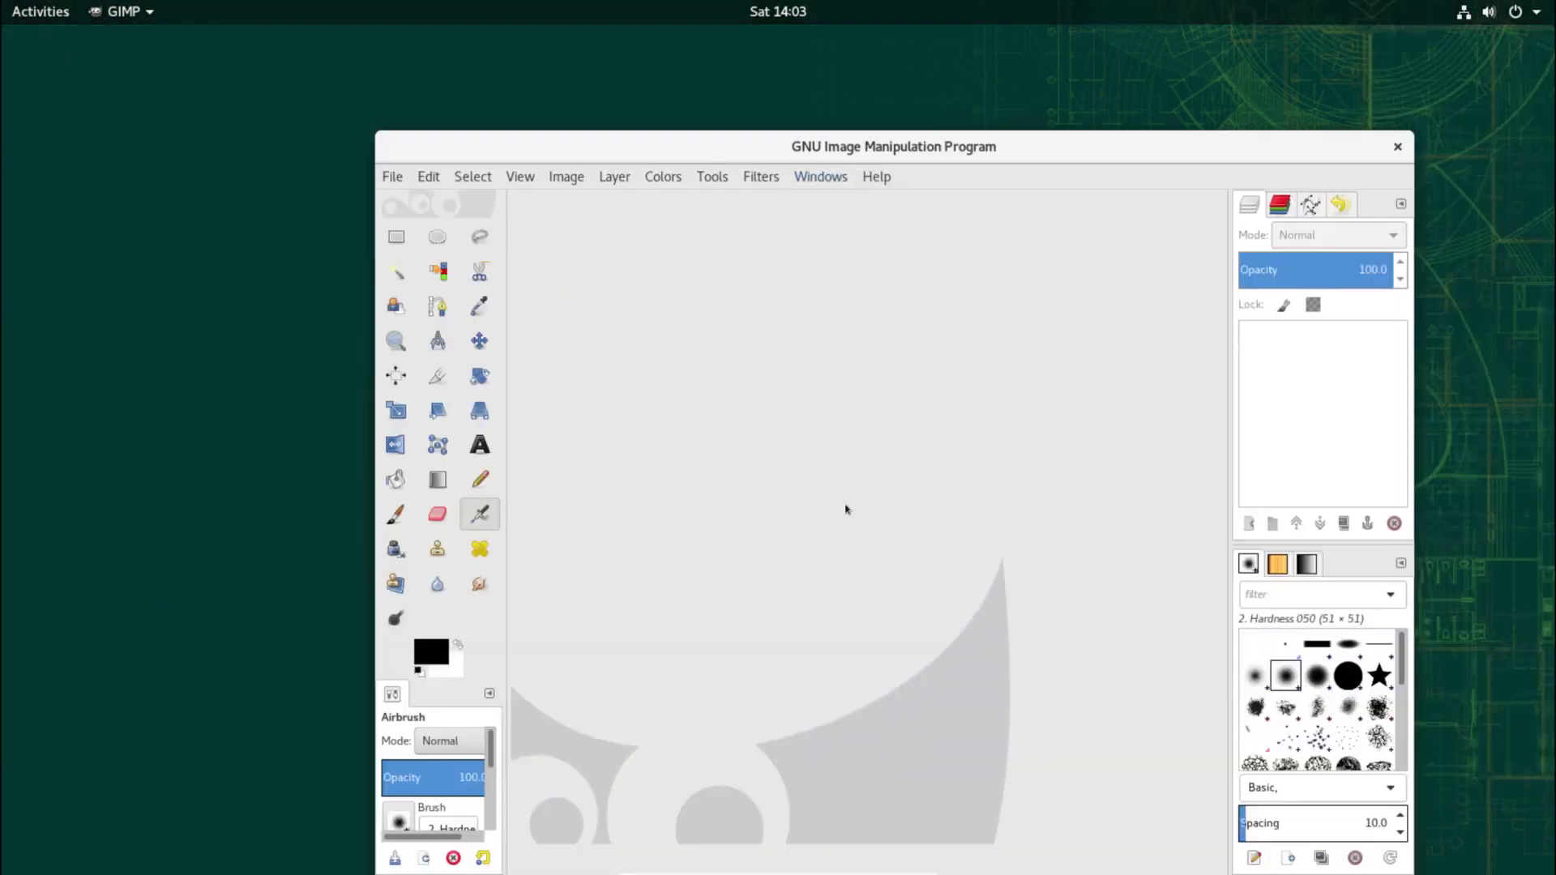
double_click(947, 159)
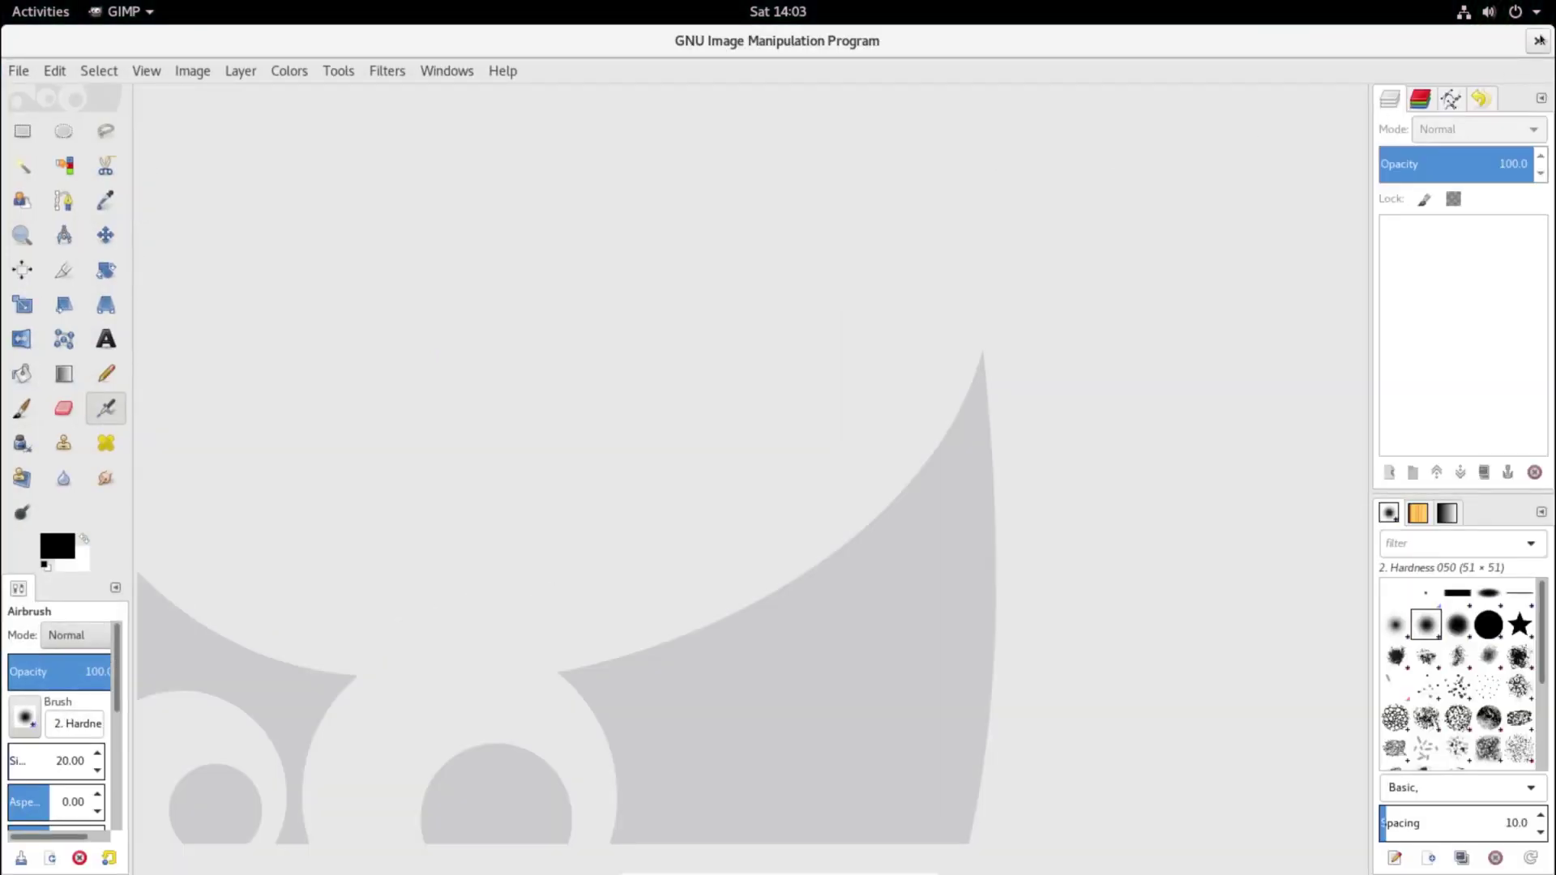
key(ctrl+q)
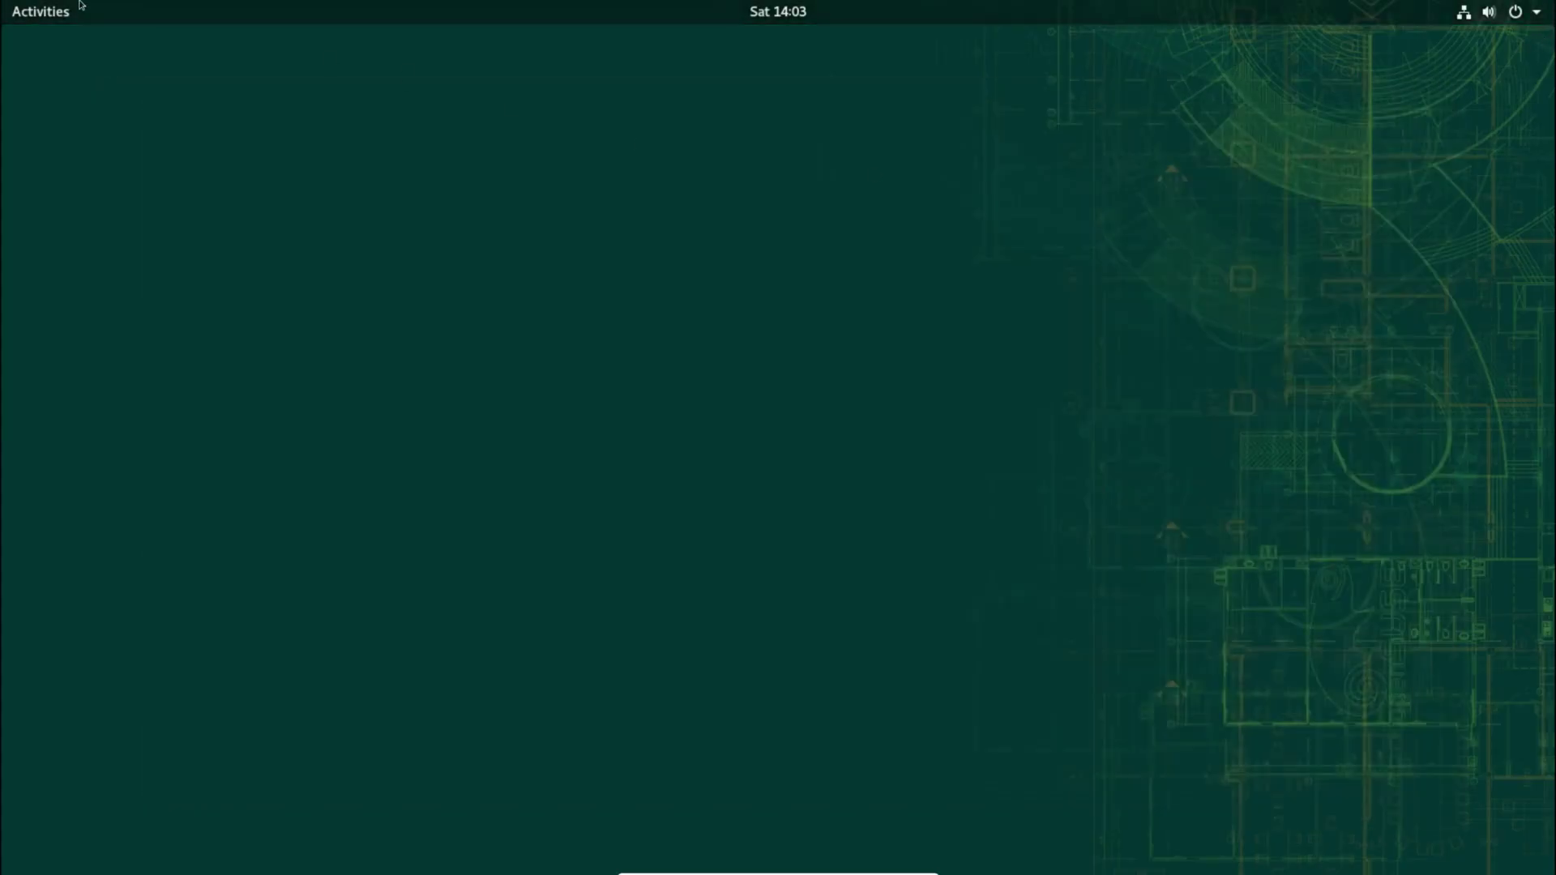
Step: Launch Firefox from the application grid
click(45, 25)
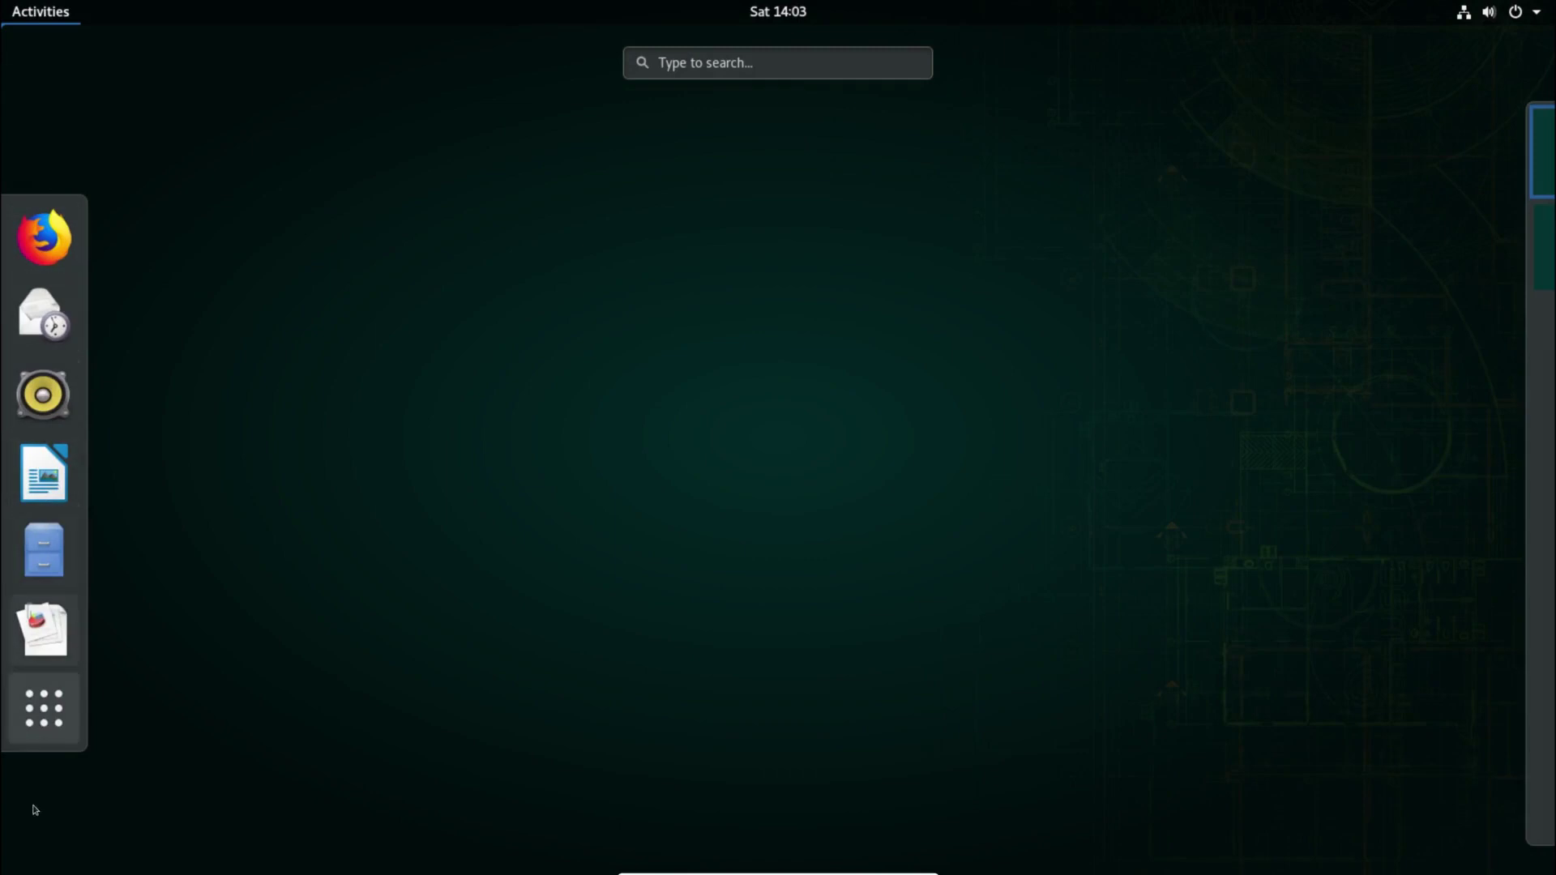
click(43, 738)
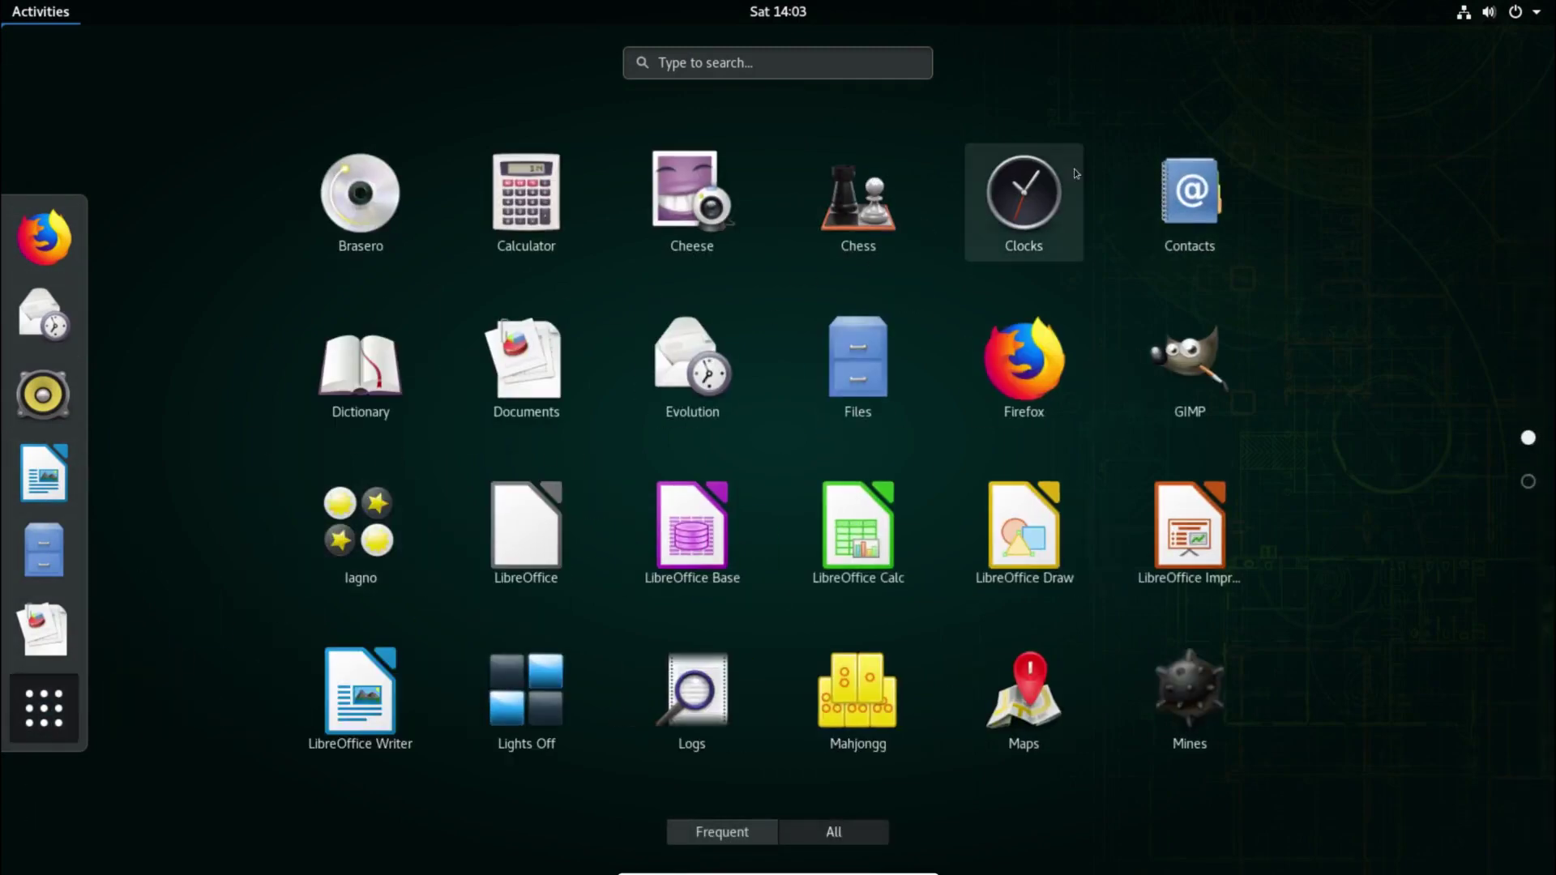
click(1056, 375)
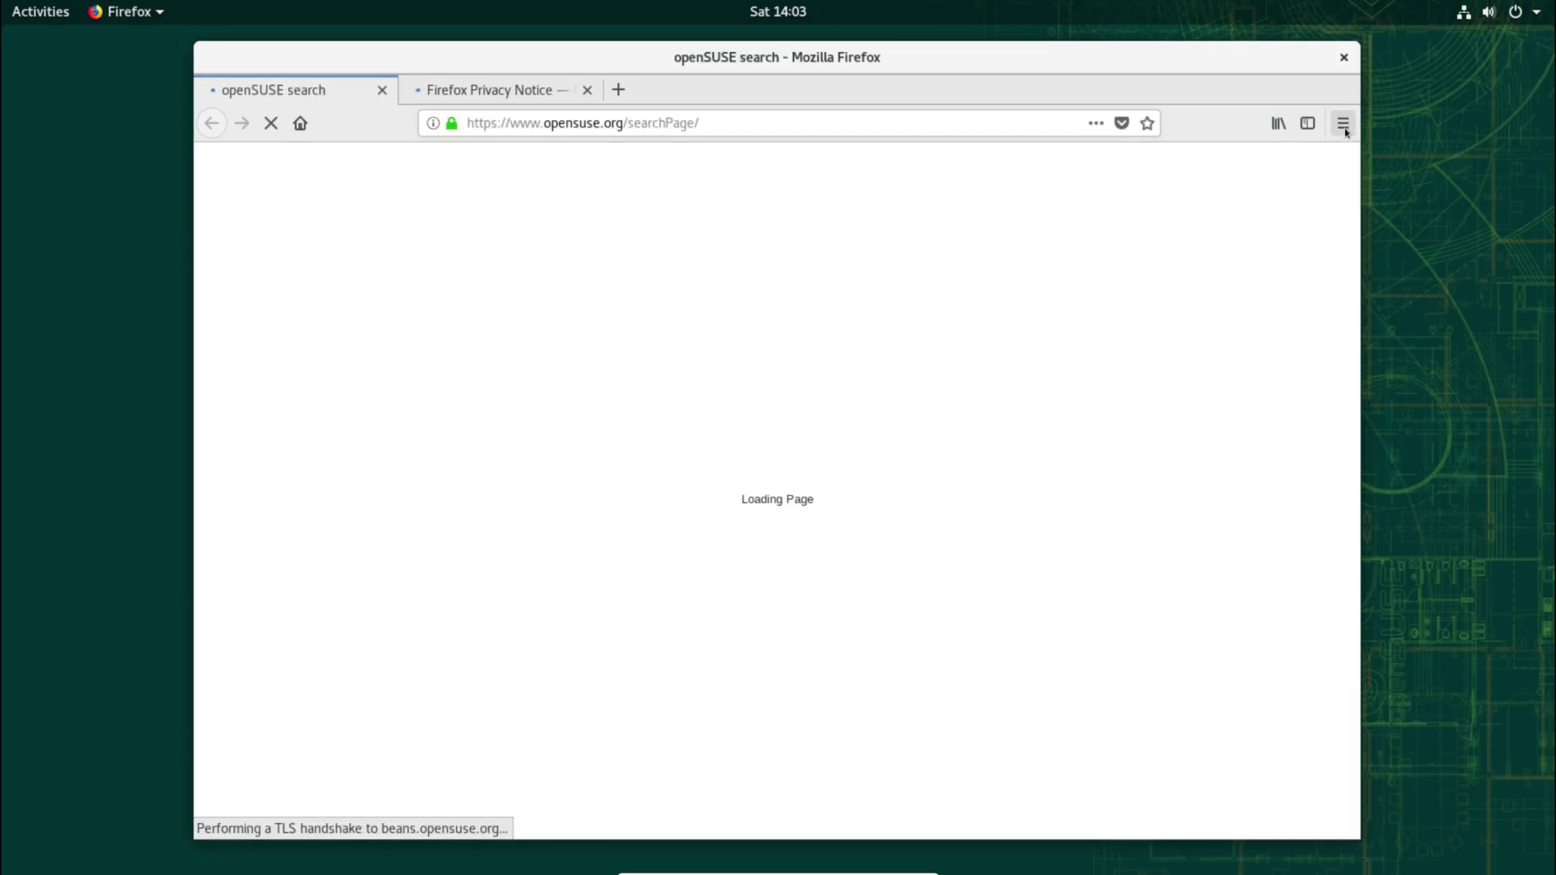
Step: Check the version (60.6.2esr) in Help > About Firefox, then close the Privacy Notice tab
click(1343, 123)
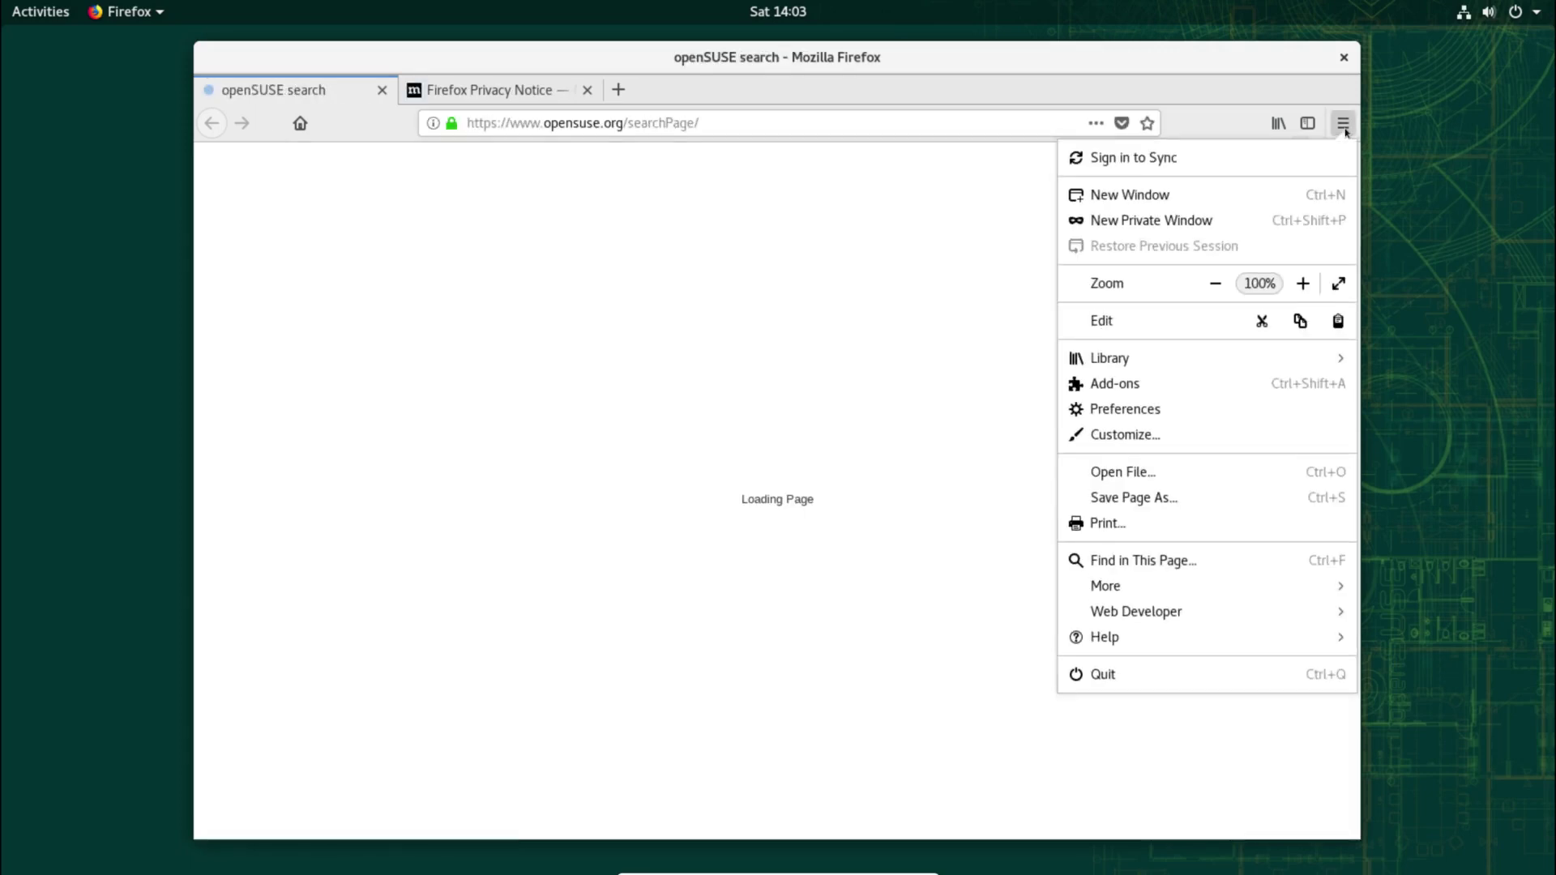
click(1185, 634)
click(1165, 373)
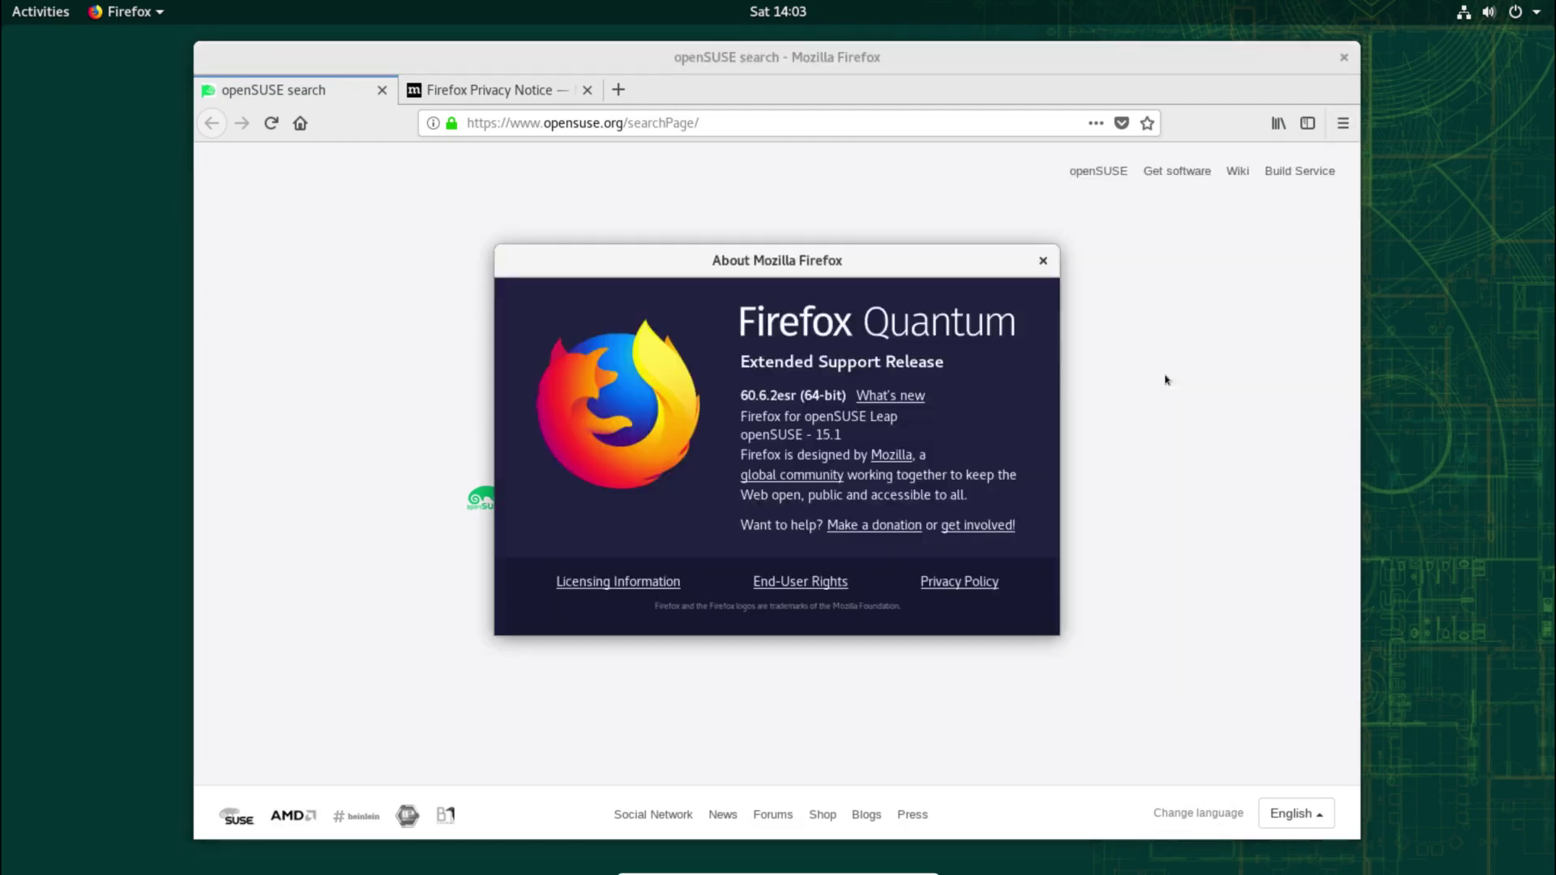
click(1044, 261)
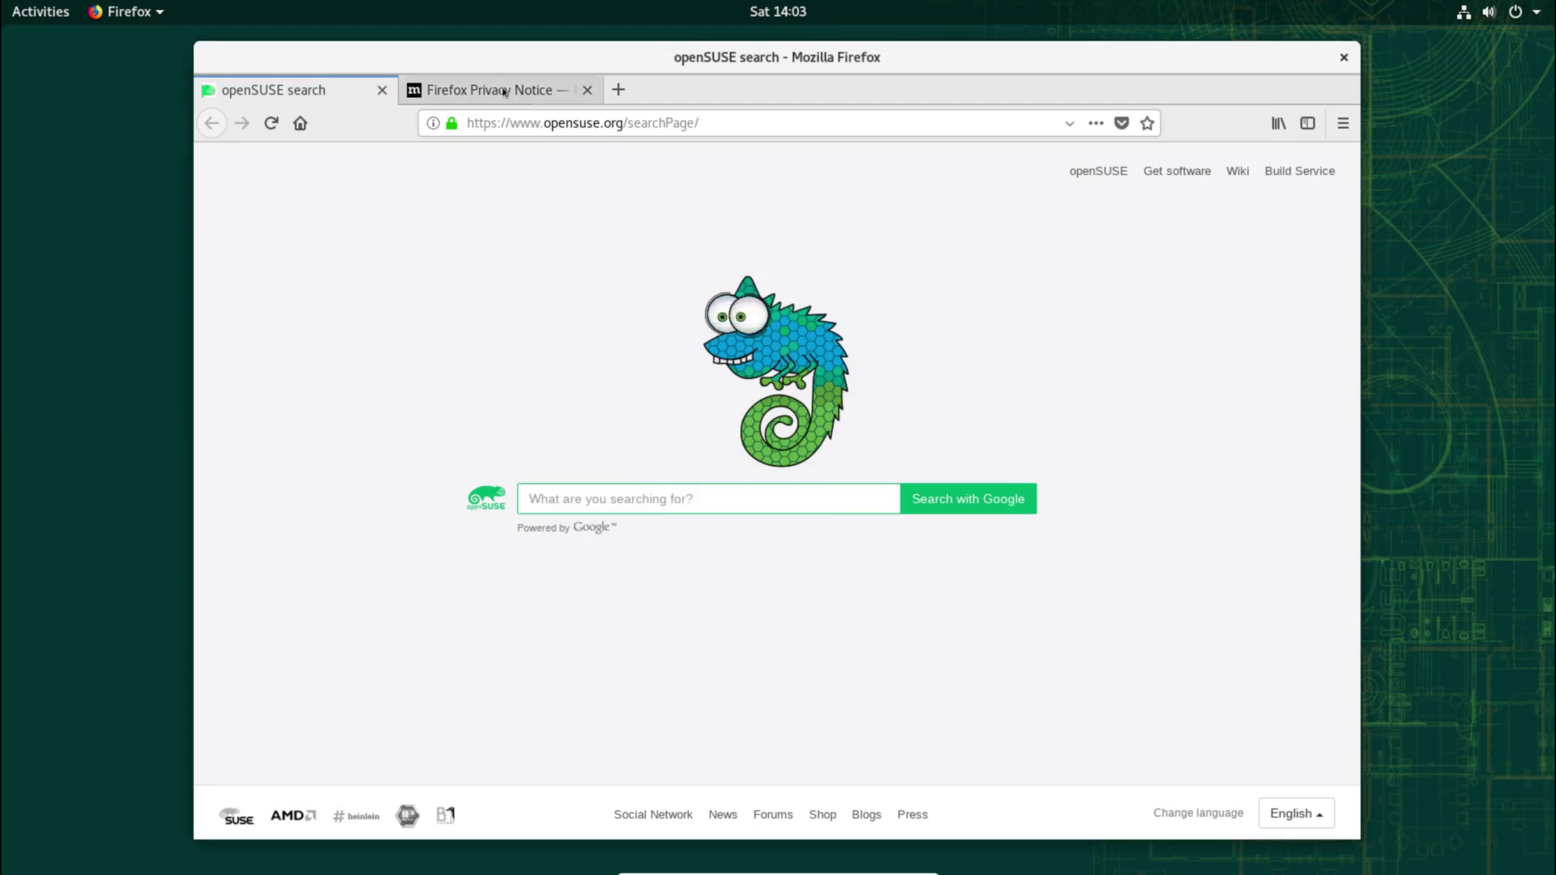
click(585, 91)
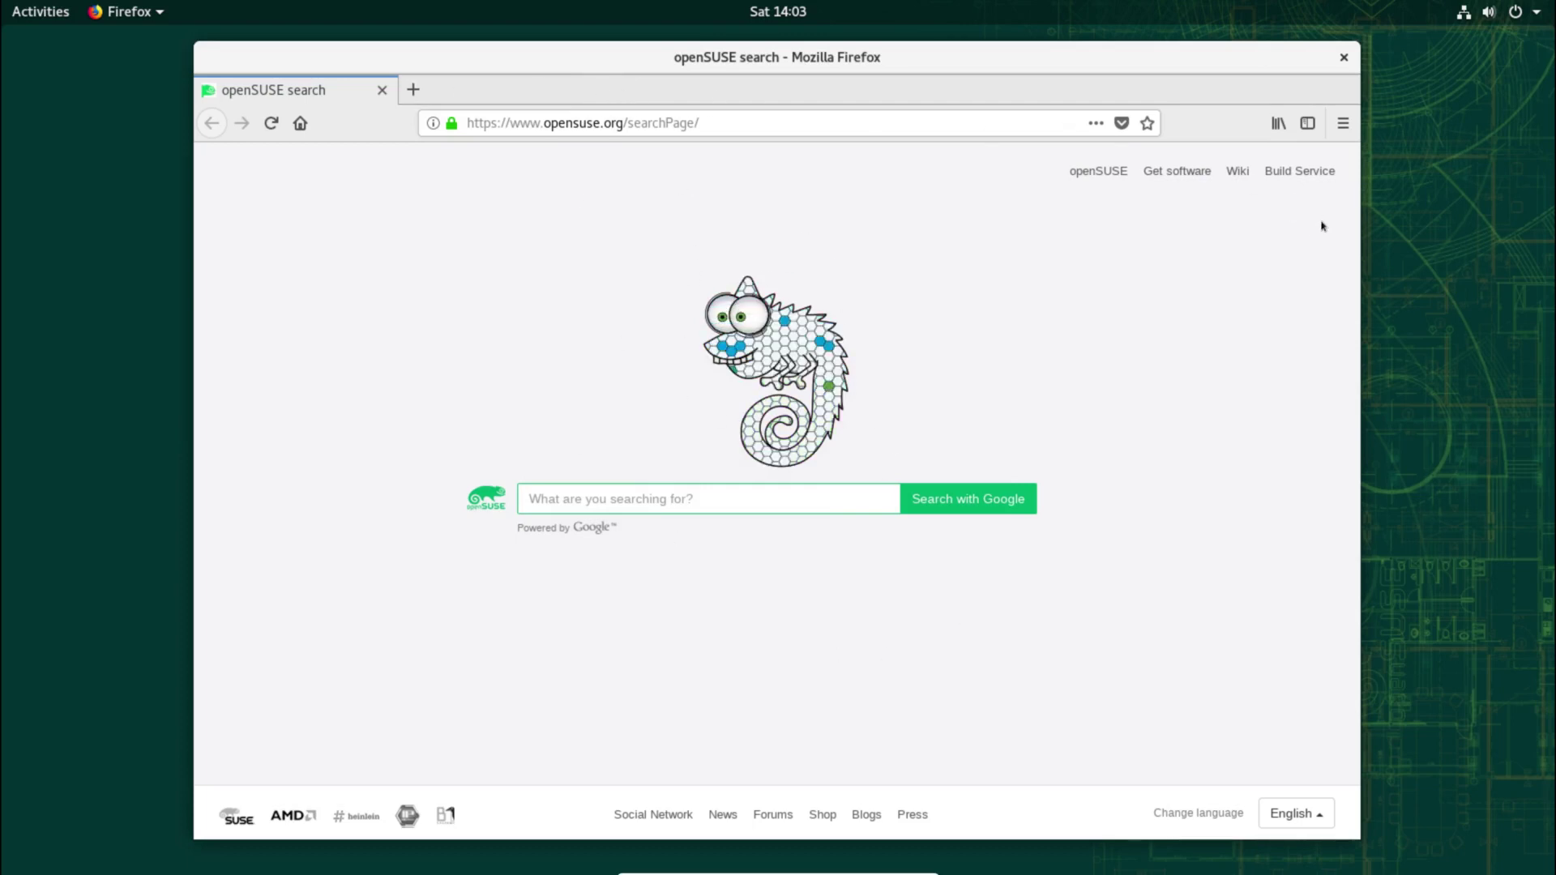
Step: Close Firefox and launch the Files file manager on the Home folder
click(1344, 59)
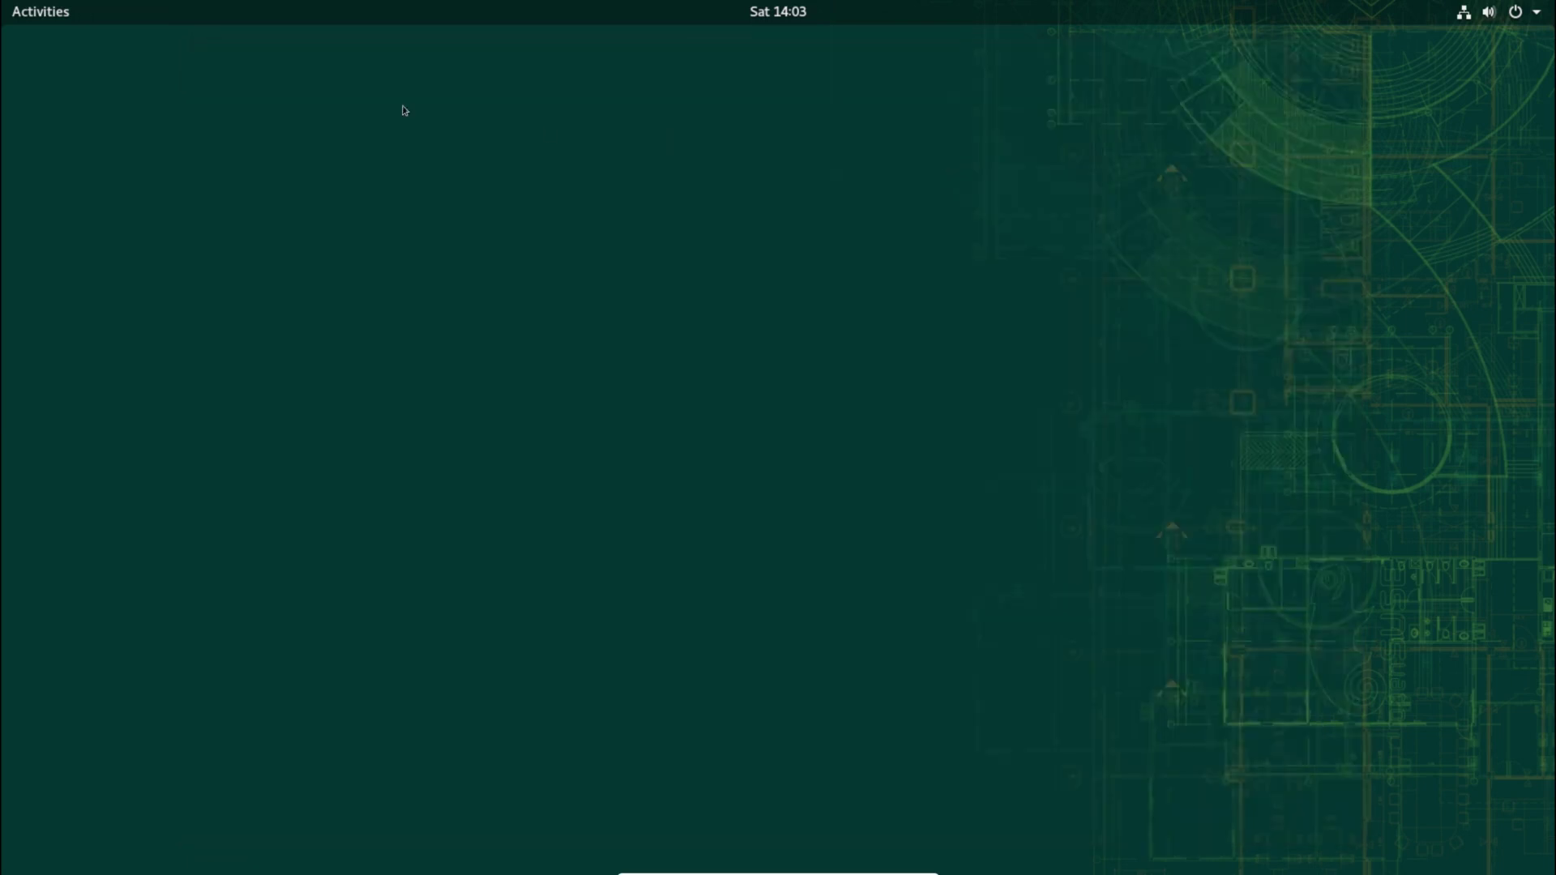
click(46, 24)
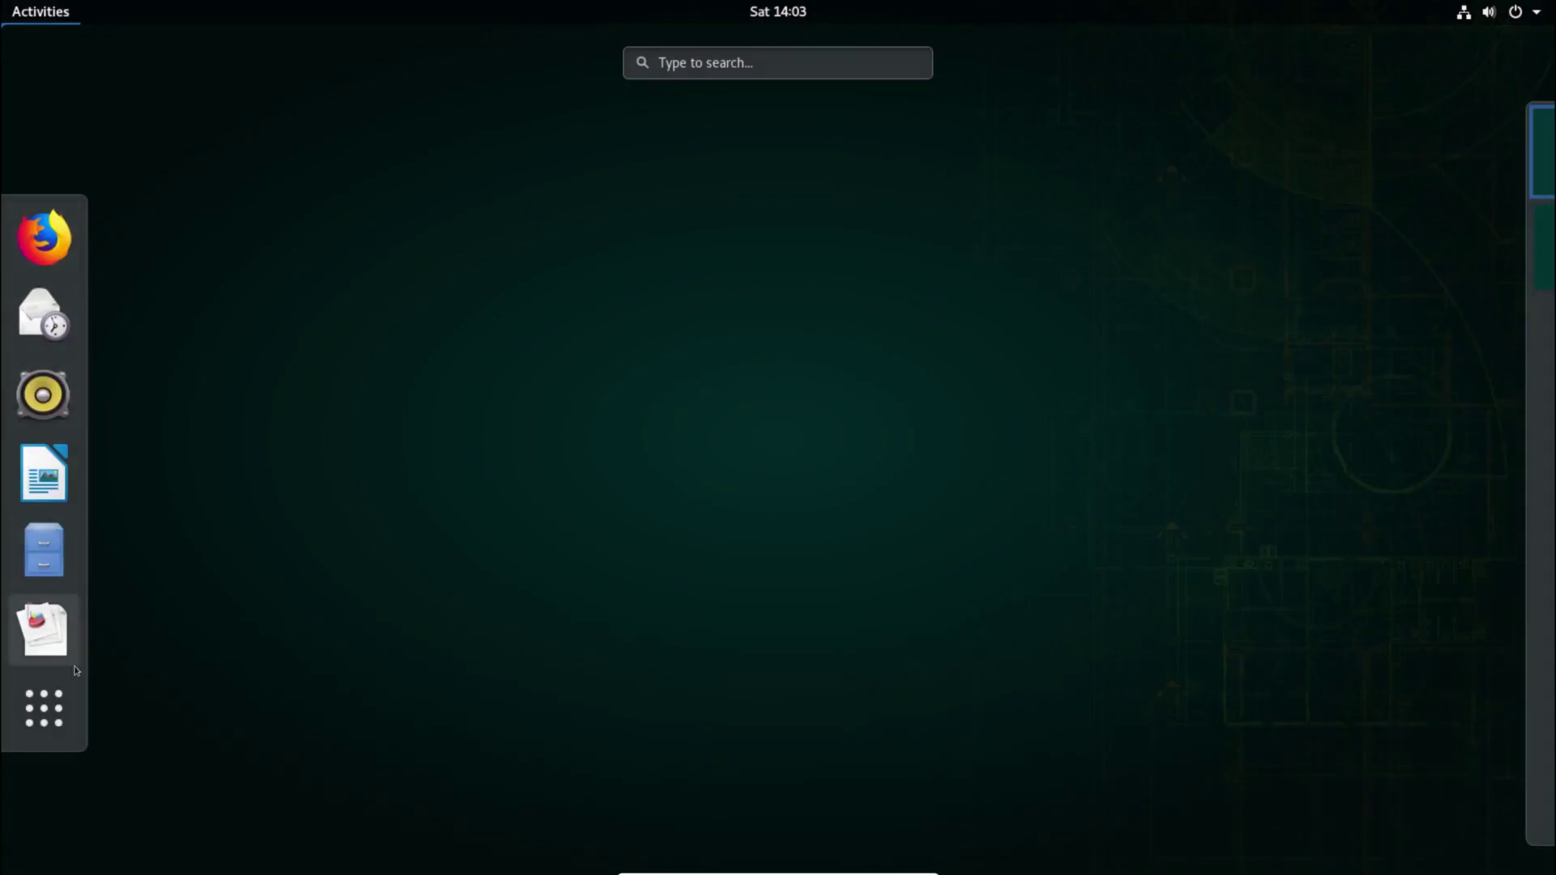
click(43, 707)
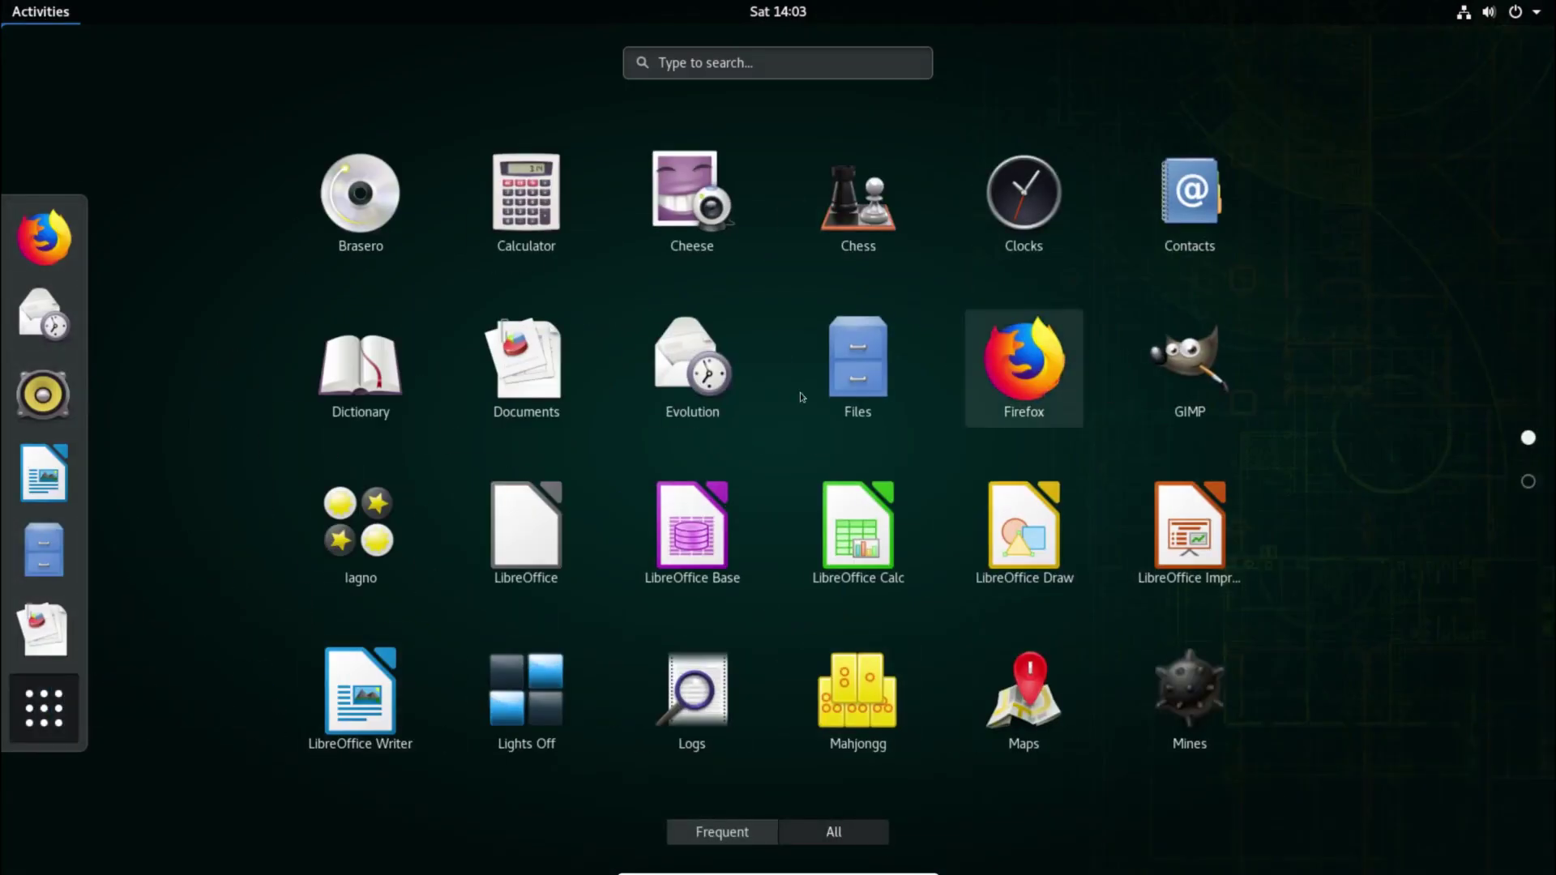
click(909, 387)
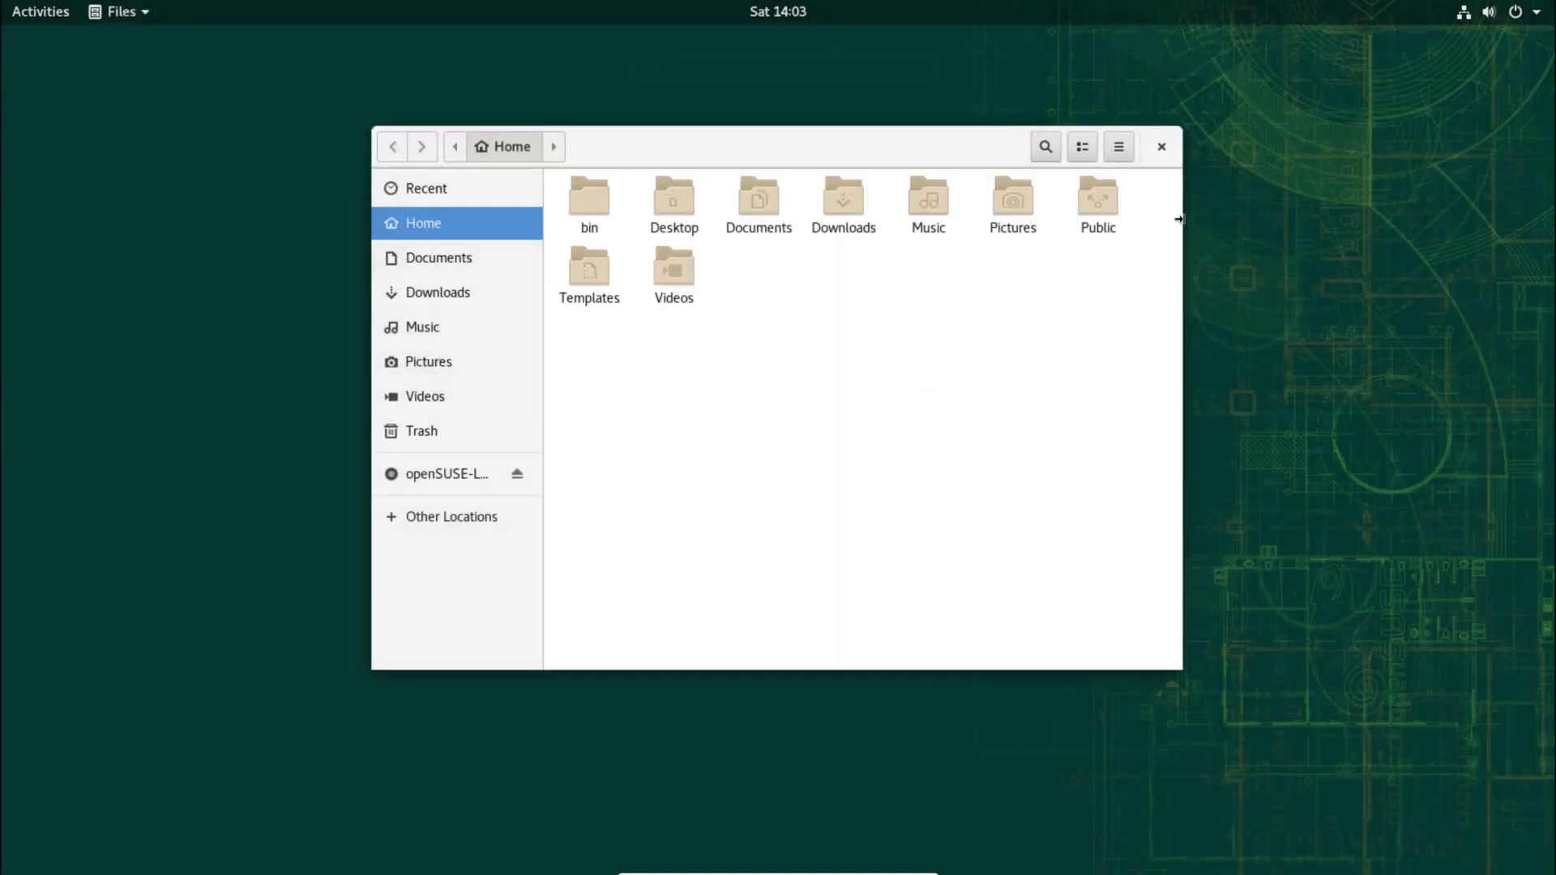
Step: Switch the Home folder to list view and back to icon view
click(1123, 154)
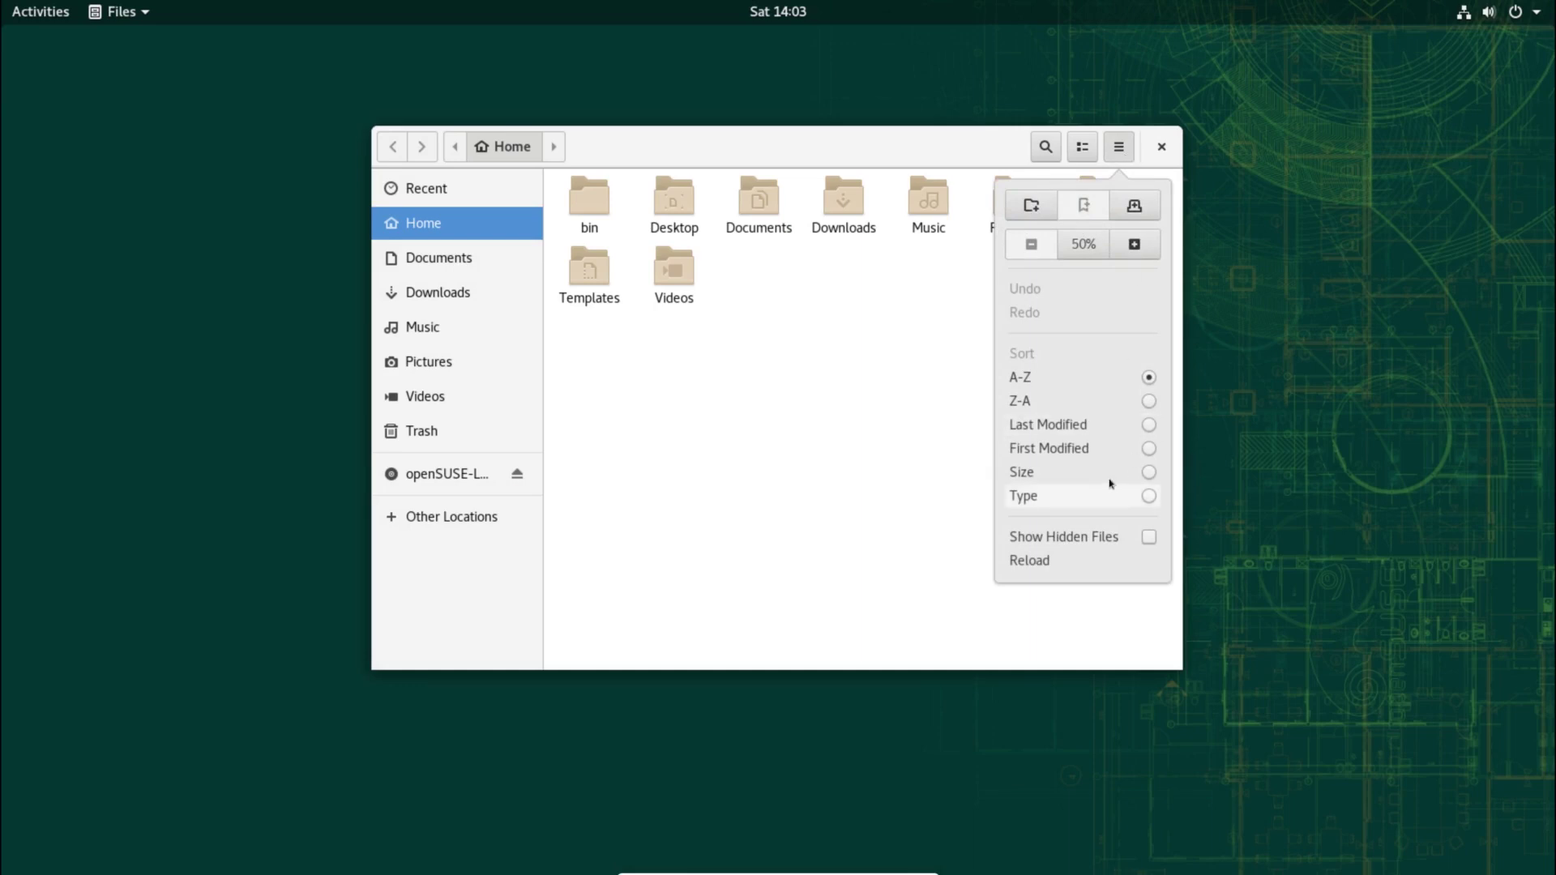
click(1086, 154)
click(1086, 154)
click(1087, 154)
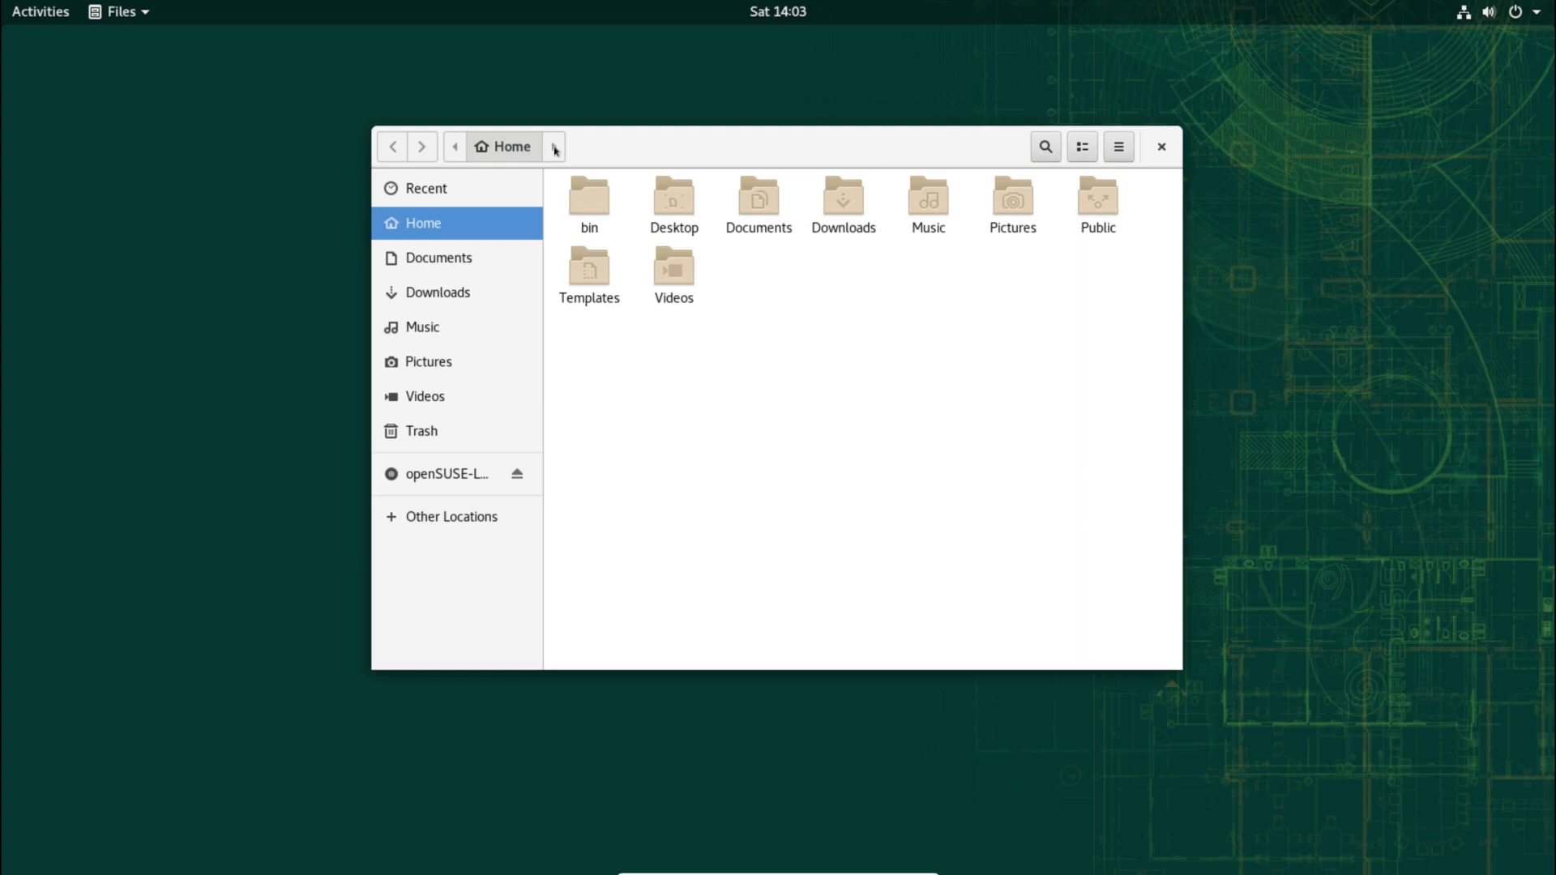
Step: Check the Files version (3.26.2) in its About dialog, then close the Files window
click(142, 22)
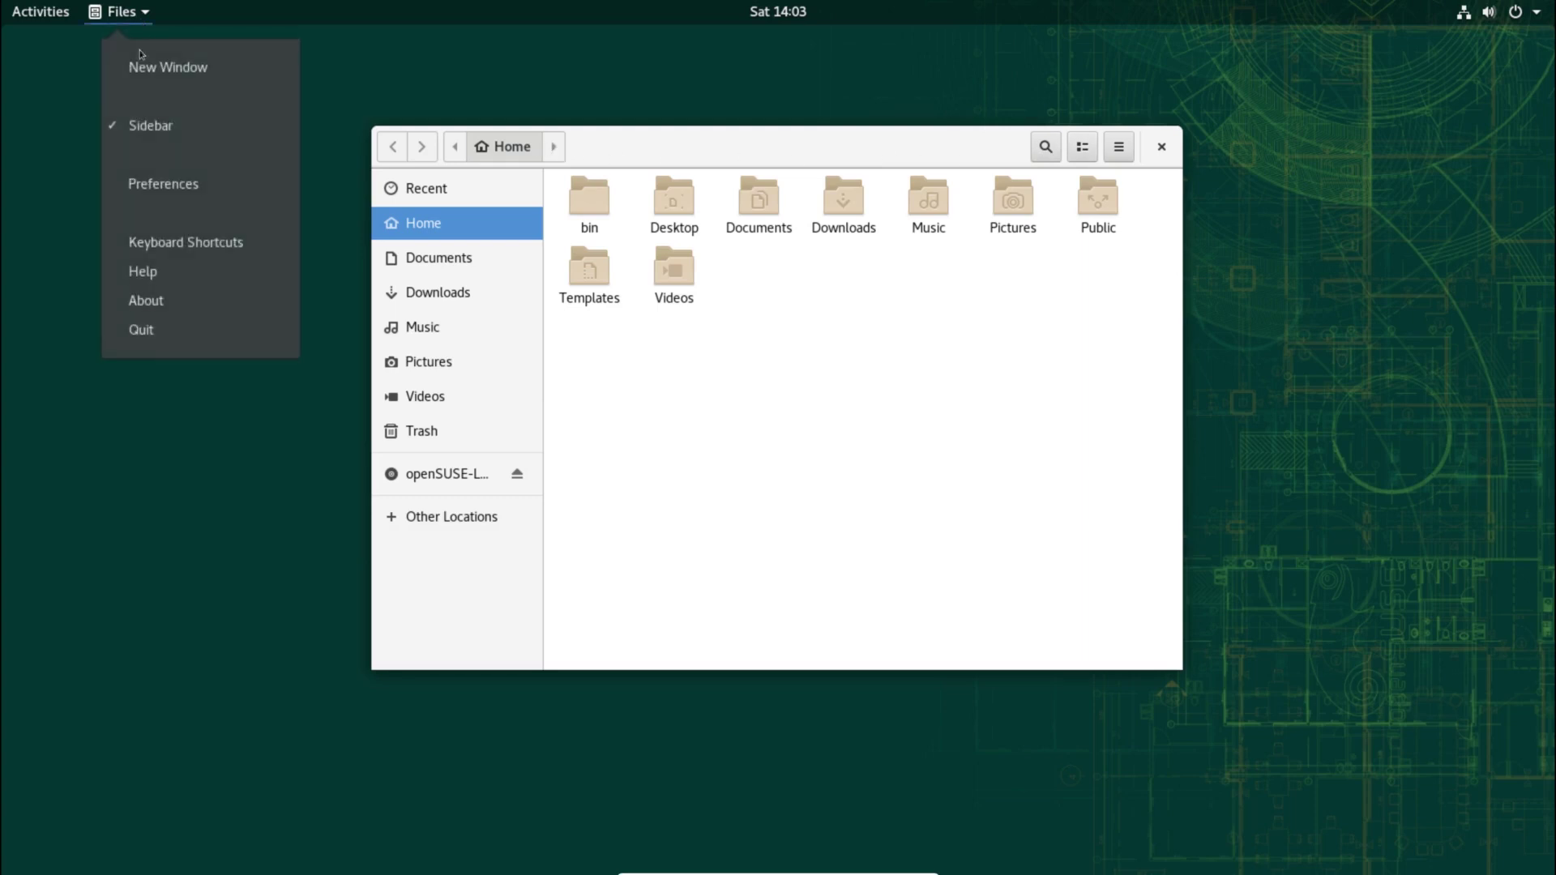
click(134, 299)
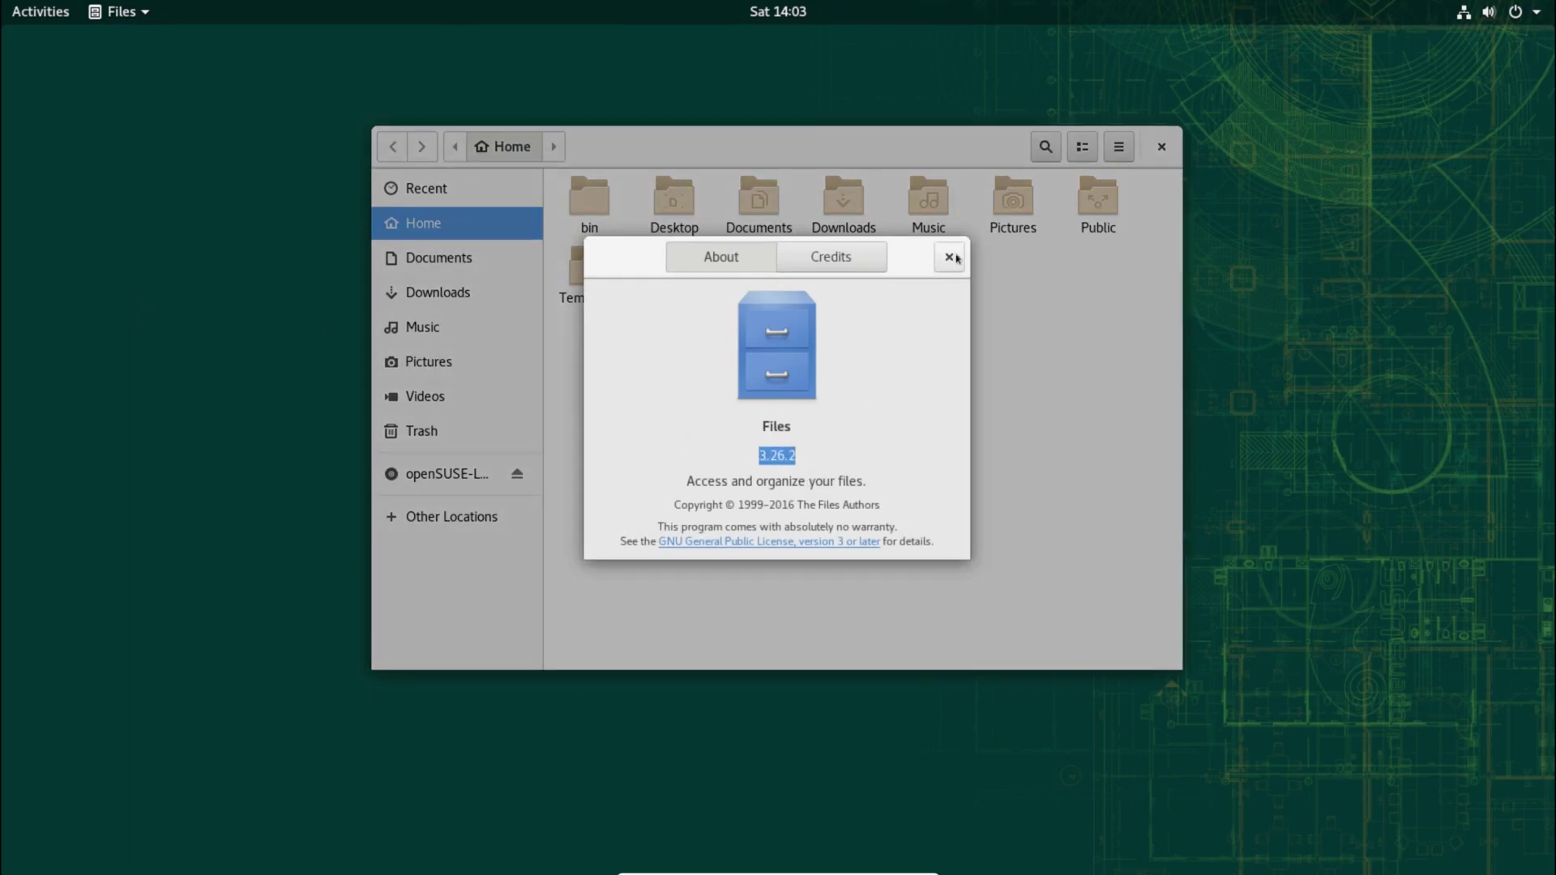
click(950, 257)
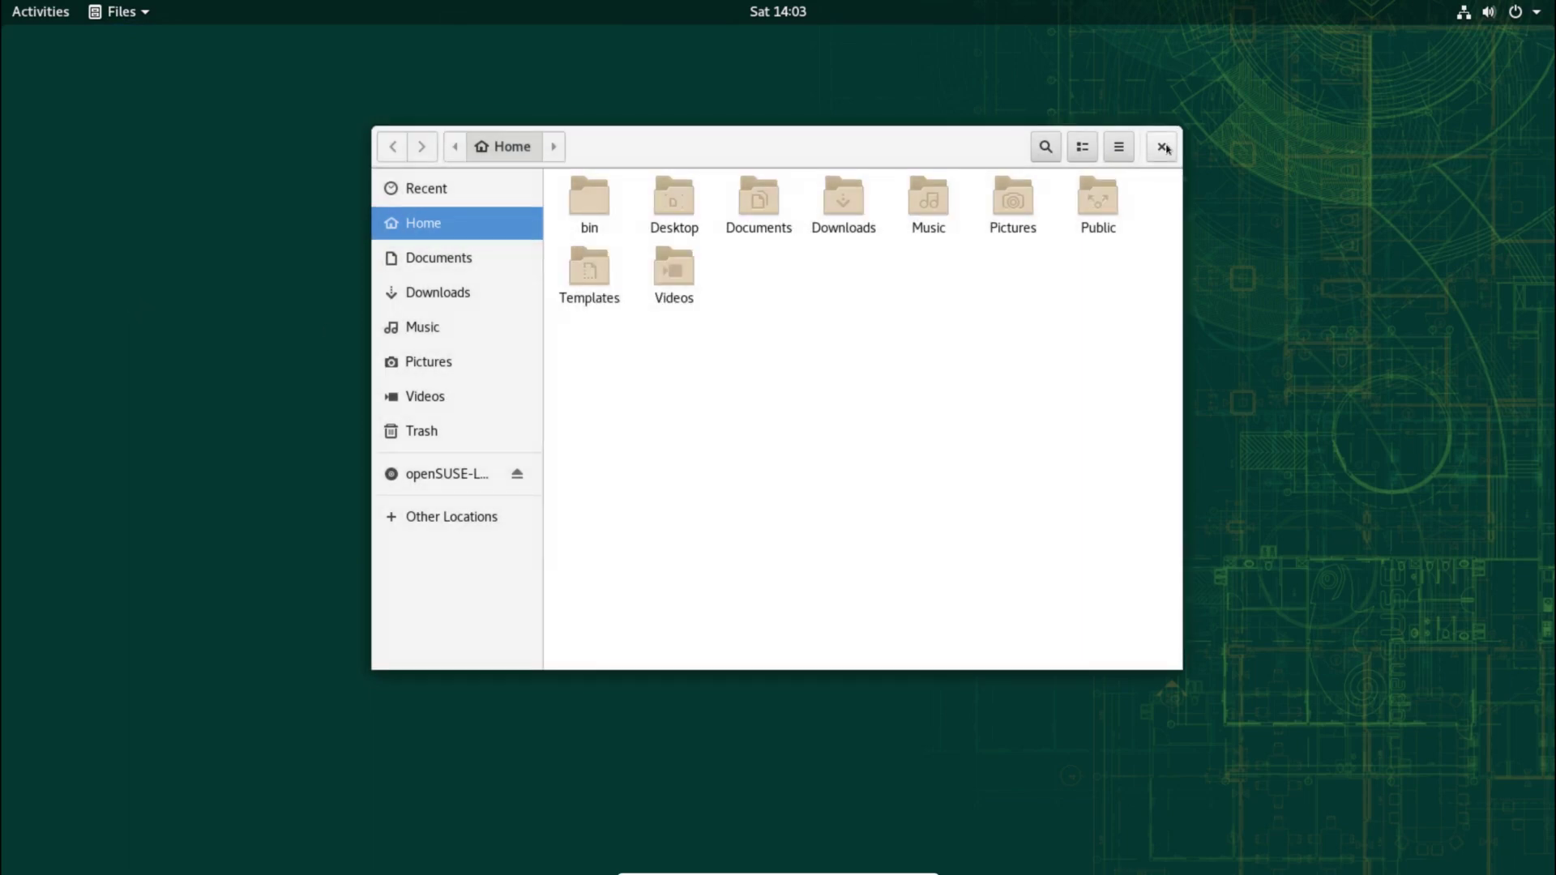
click(1163, 147)
Step: Launch LibreOffice from the full application grid
click(39, 17)
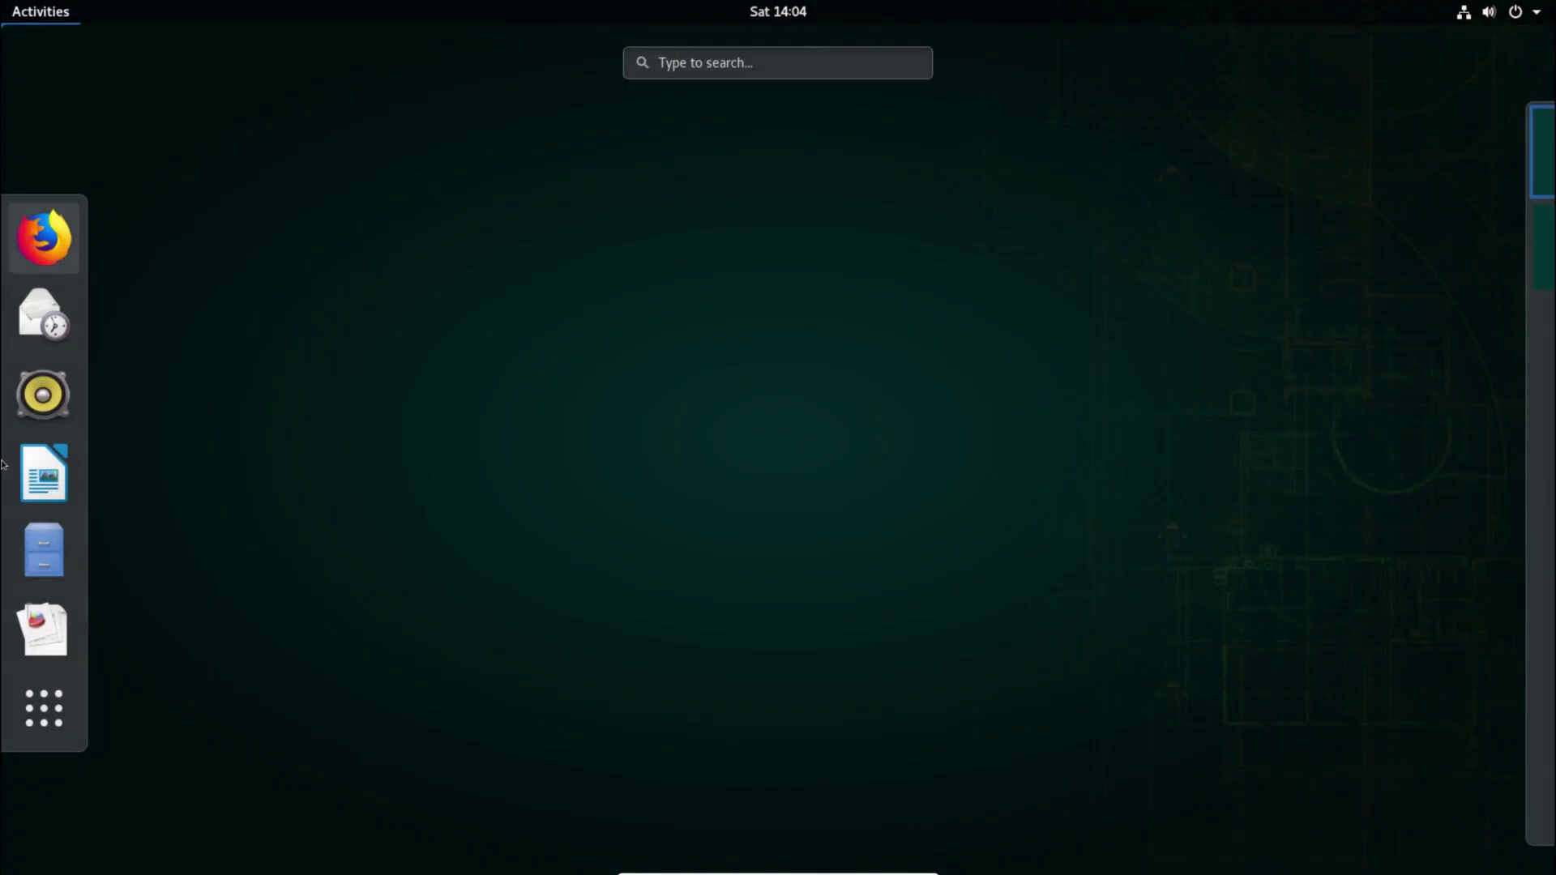
click(44, 707)
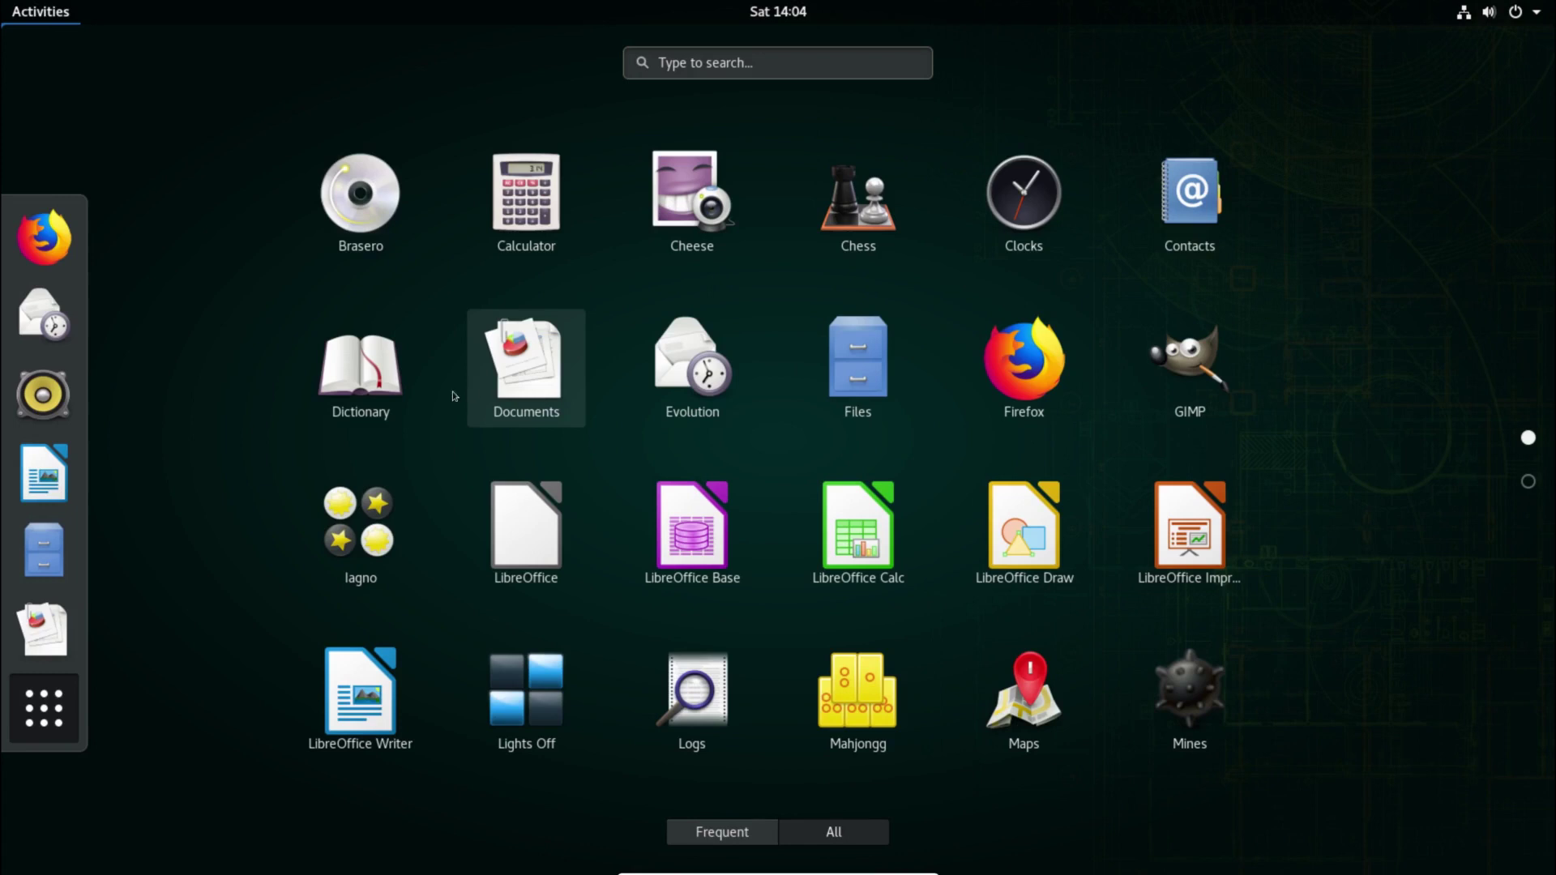
click(499, 533)
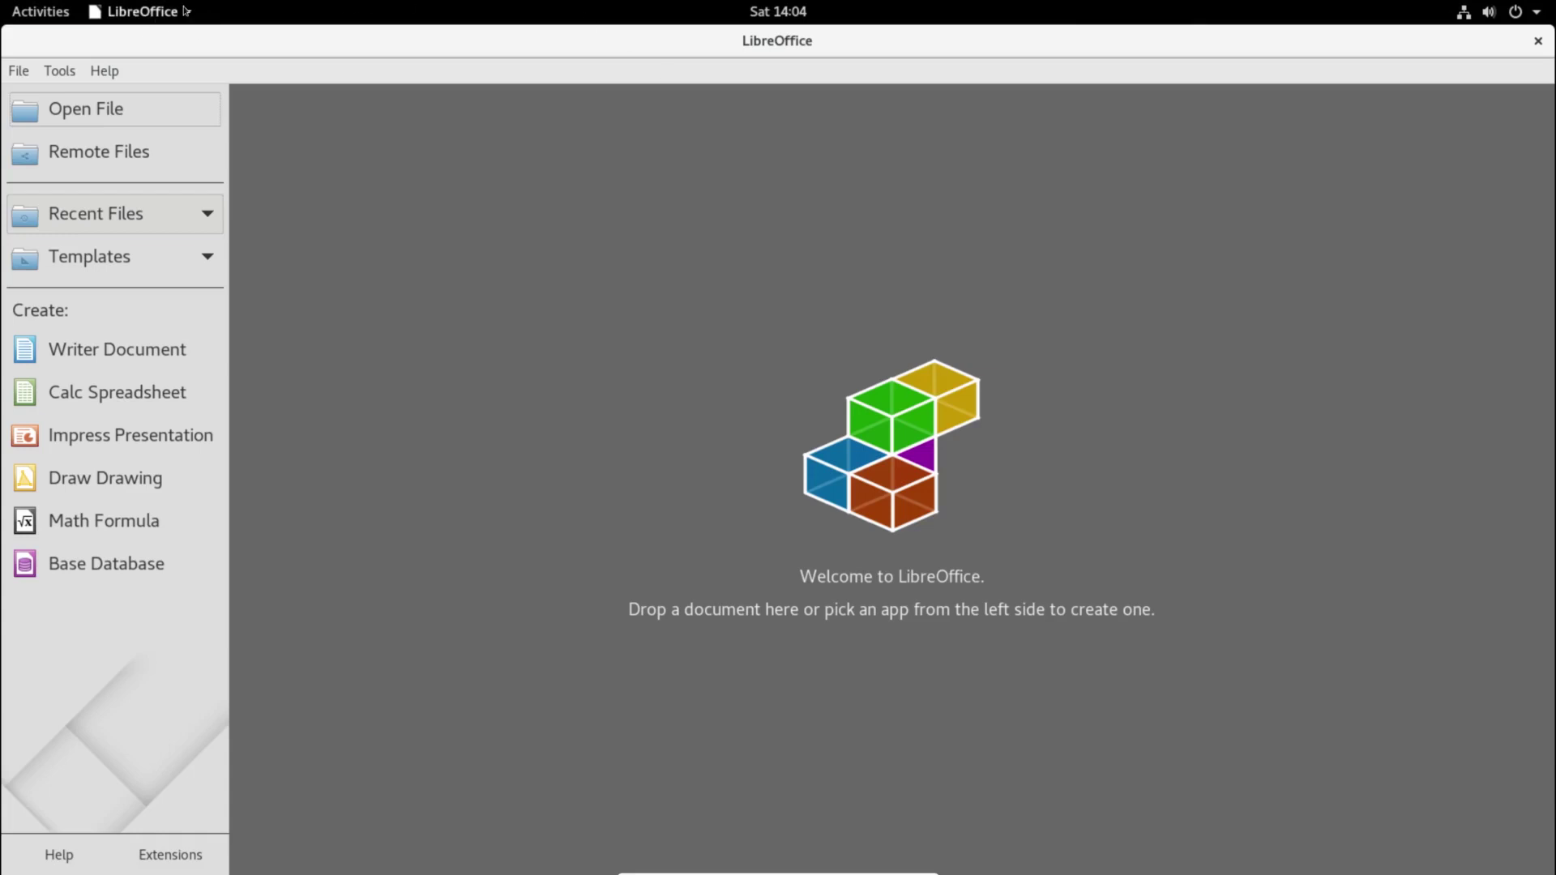
Step: Confirm version 6.1.3.2 in About LibreOffice, then close the dialog and LibreOffice
click(187, 11)
click(201, 215)
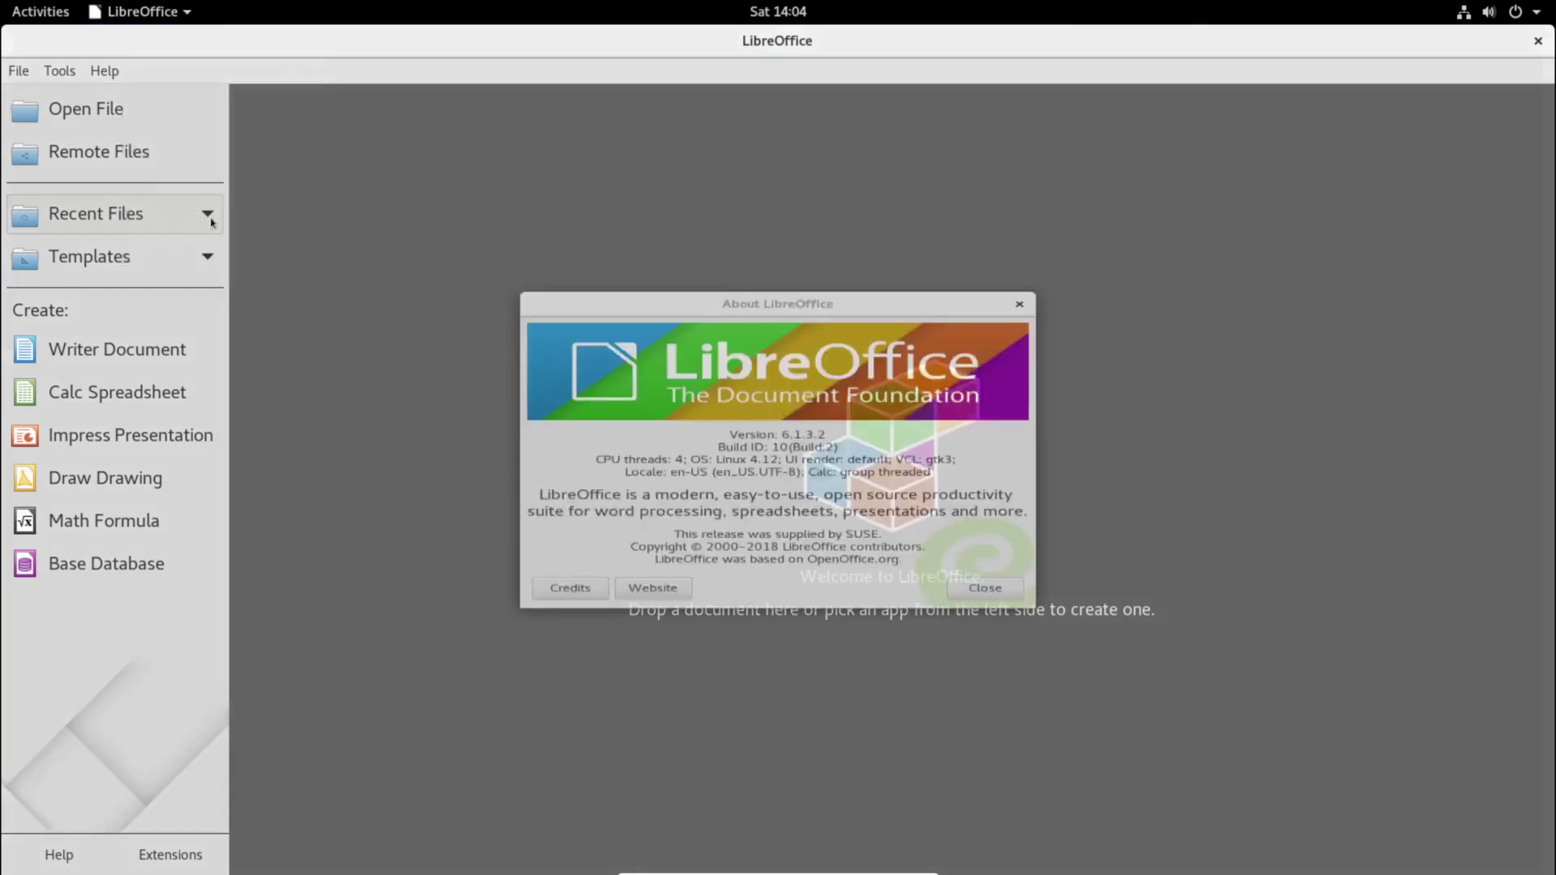
drag(838, 434, 731, 427)
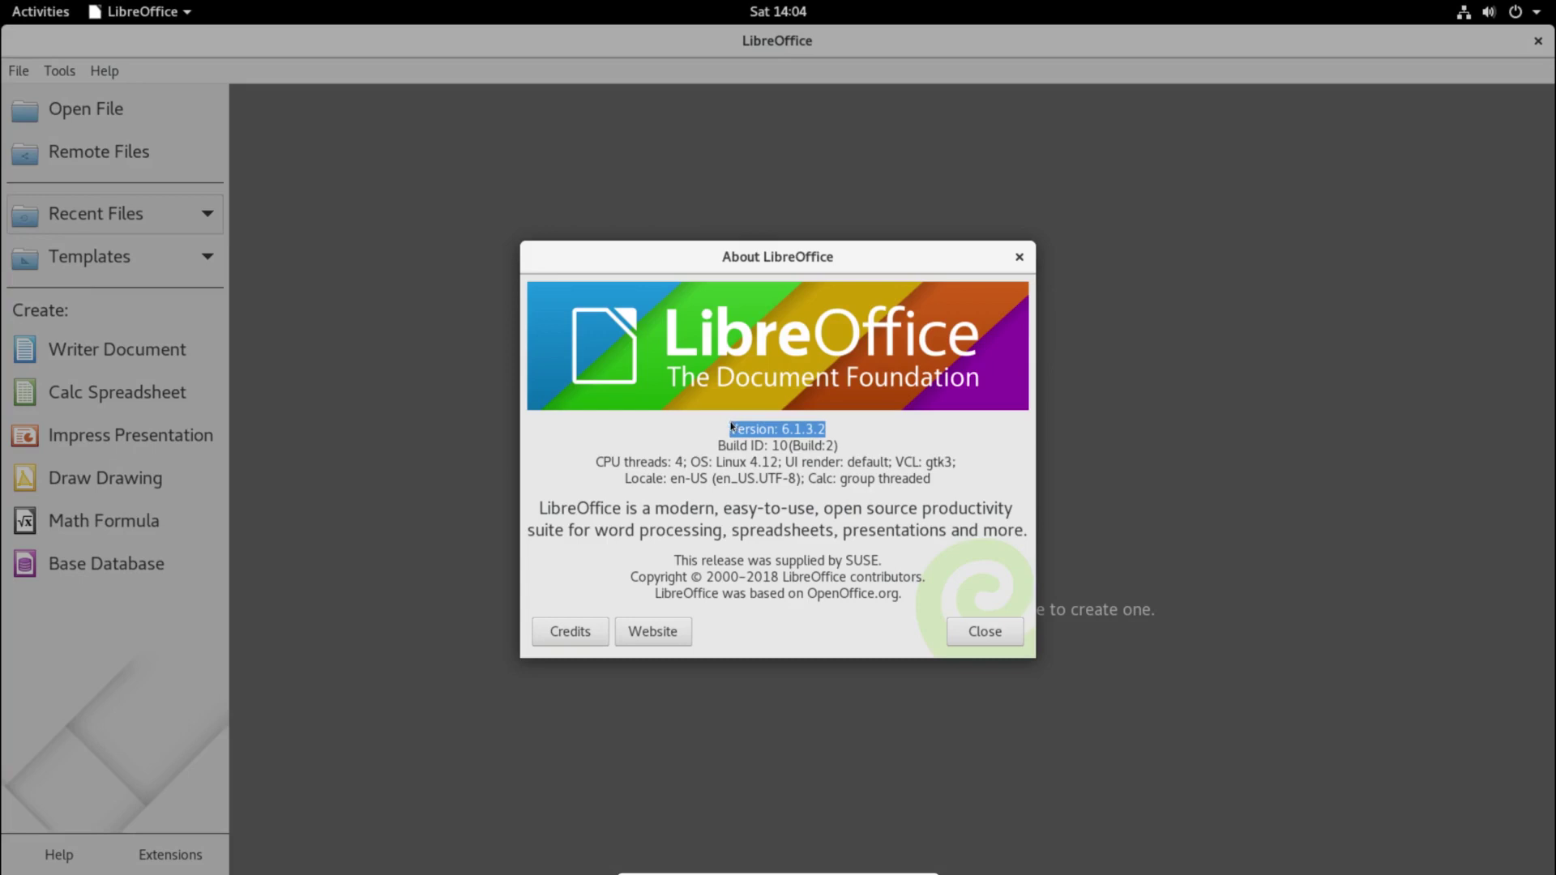
click(1004, 646)
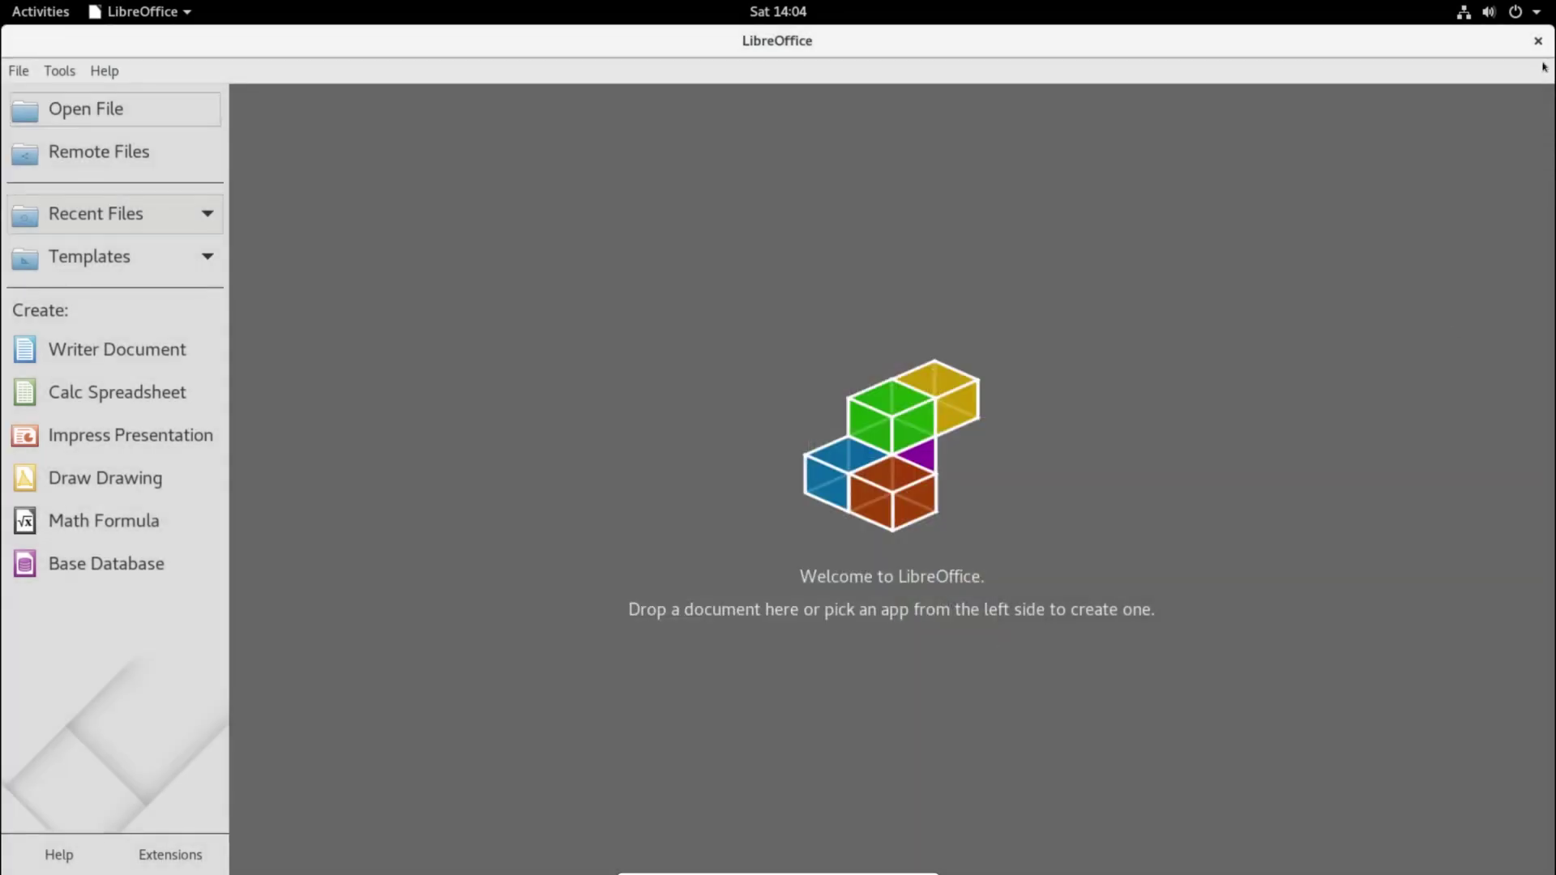
click(1538, 40)
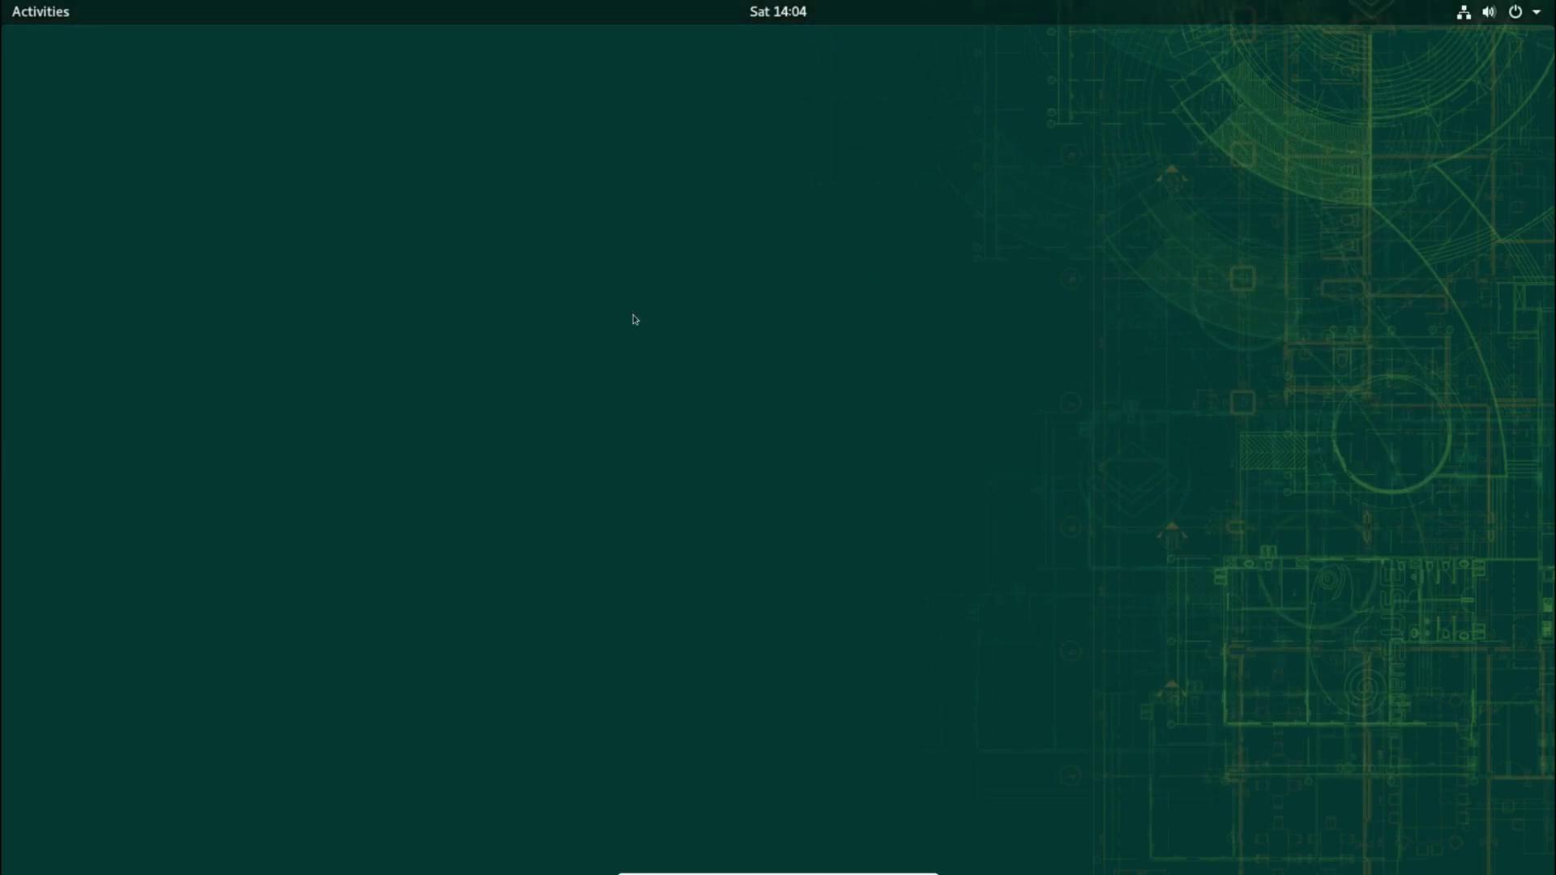
key(super+a)
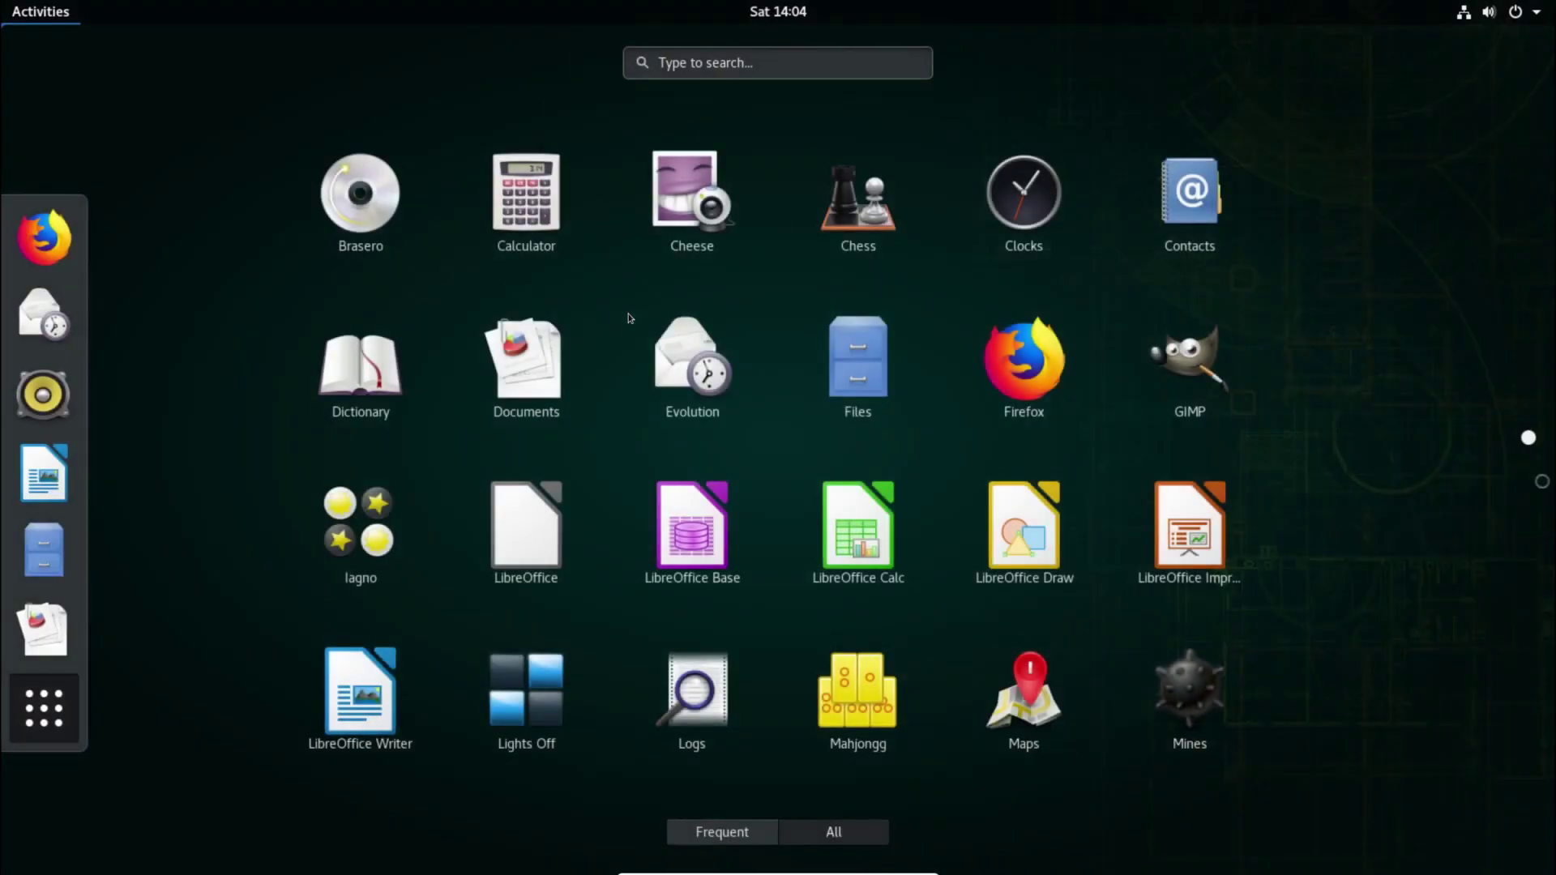
scroll(1291, 594, down, 1)
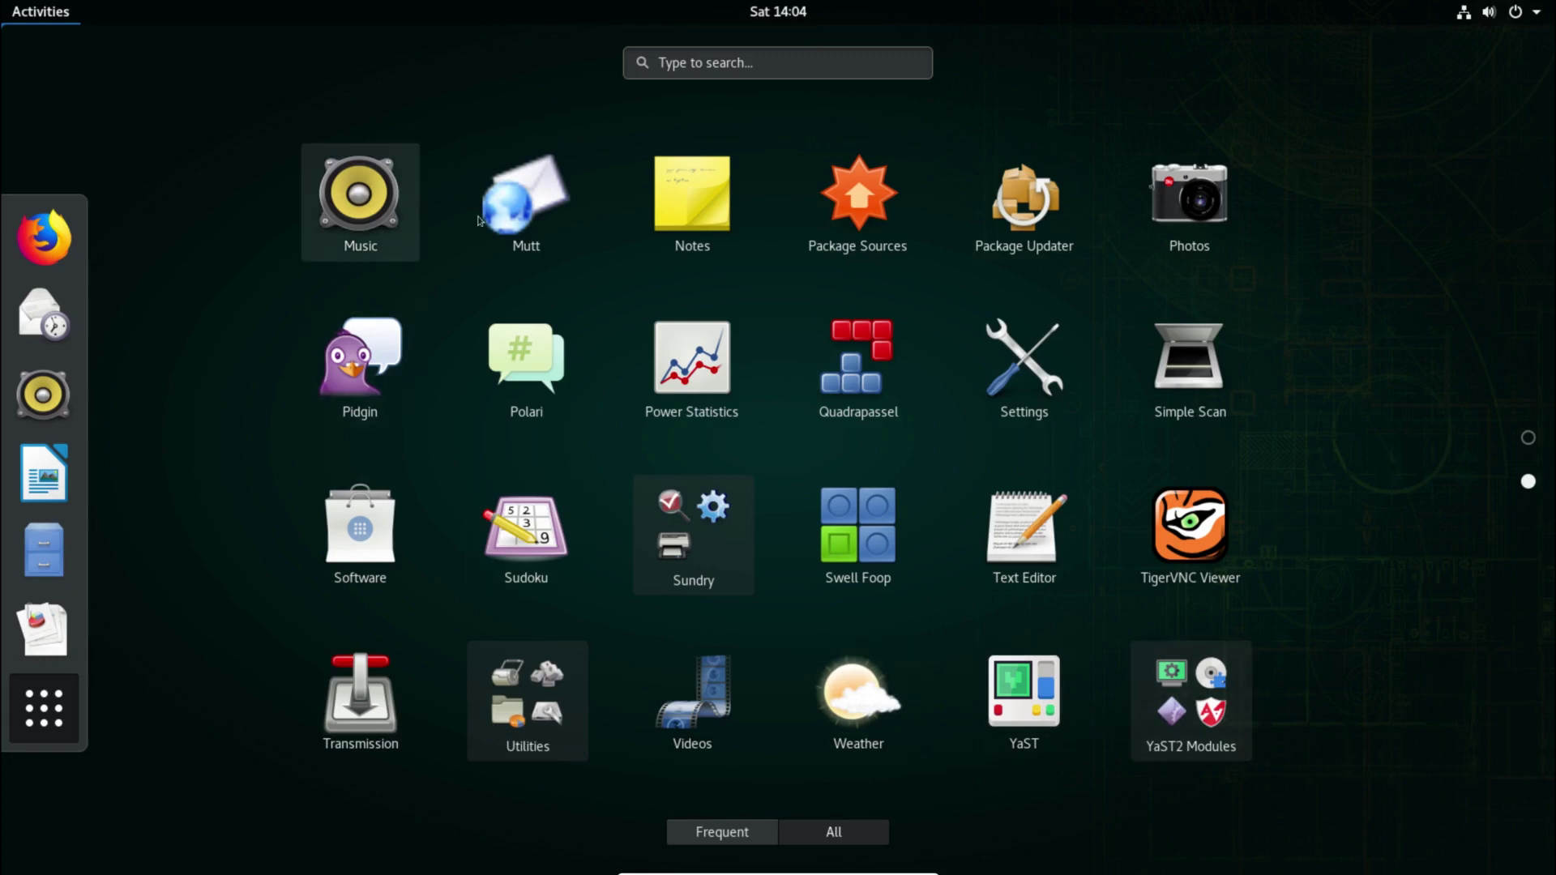
click(508, 224)
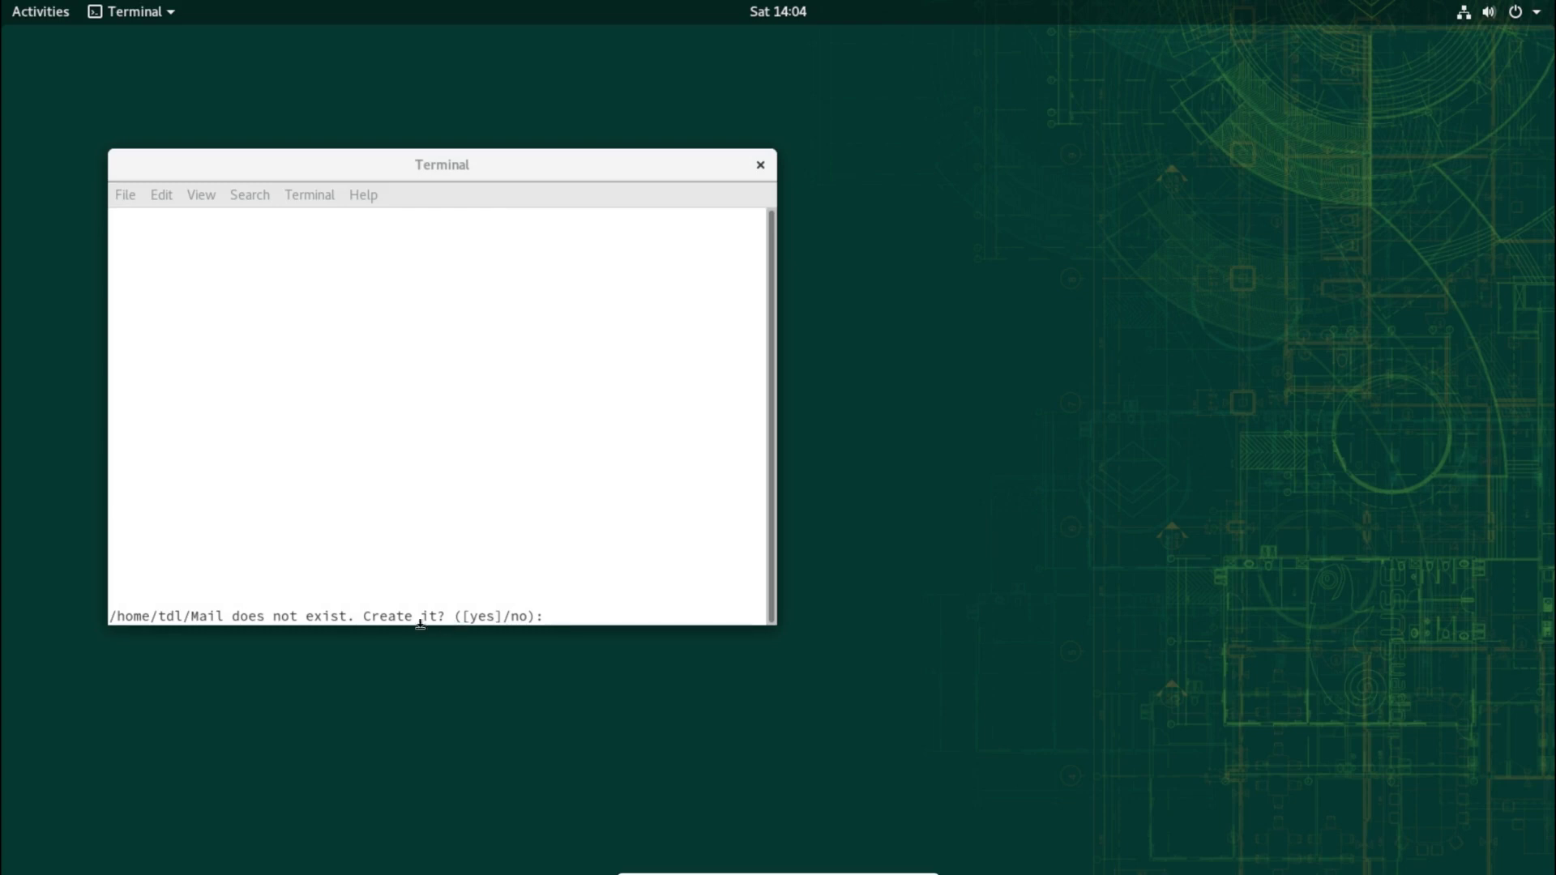
click(760, 164)
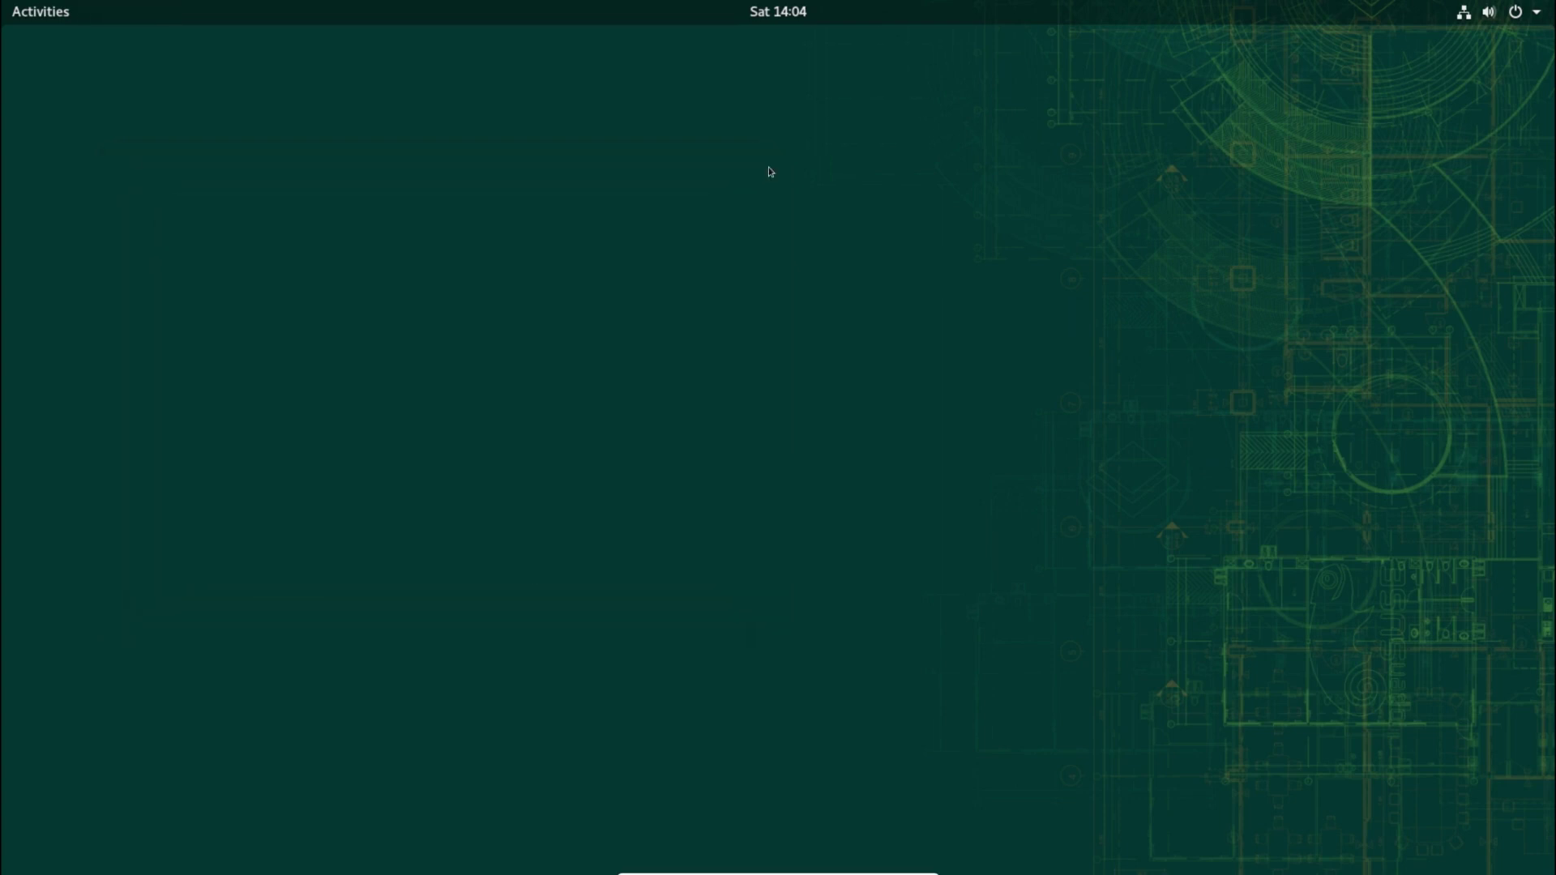
Step: Search for YaST, launch it, and authenticate with the root password in Password Needed
key(super+a)
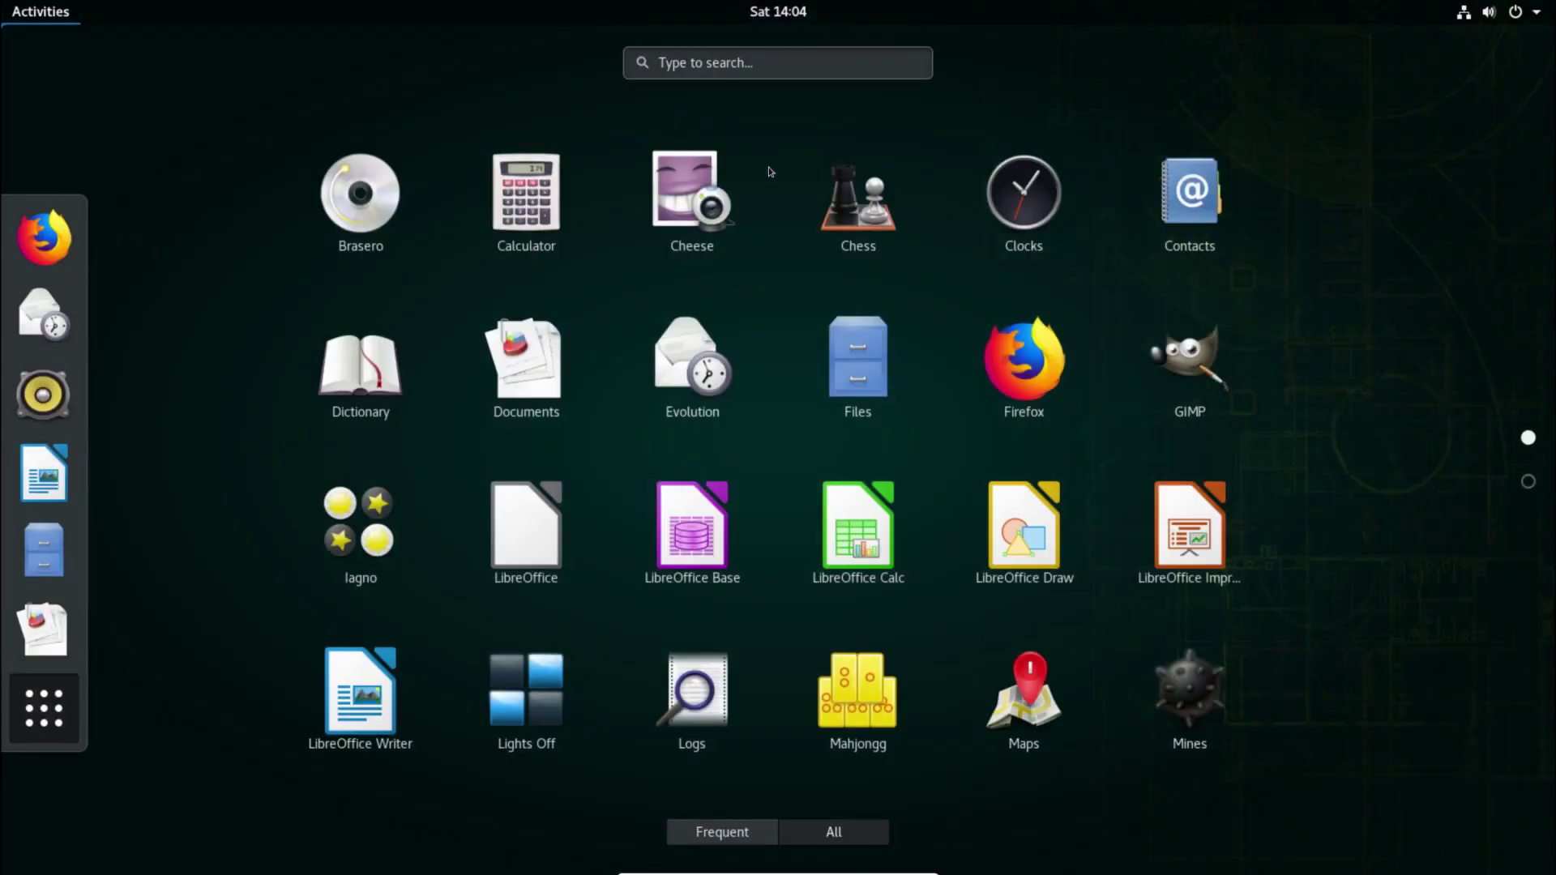
text(y)
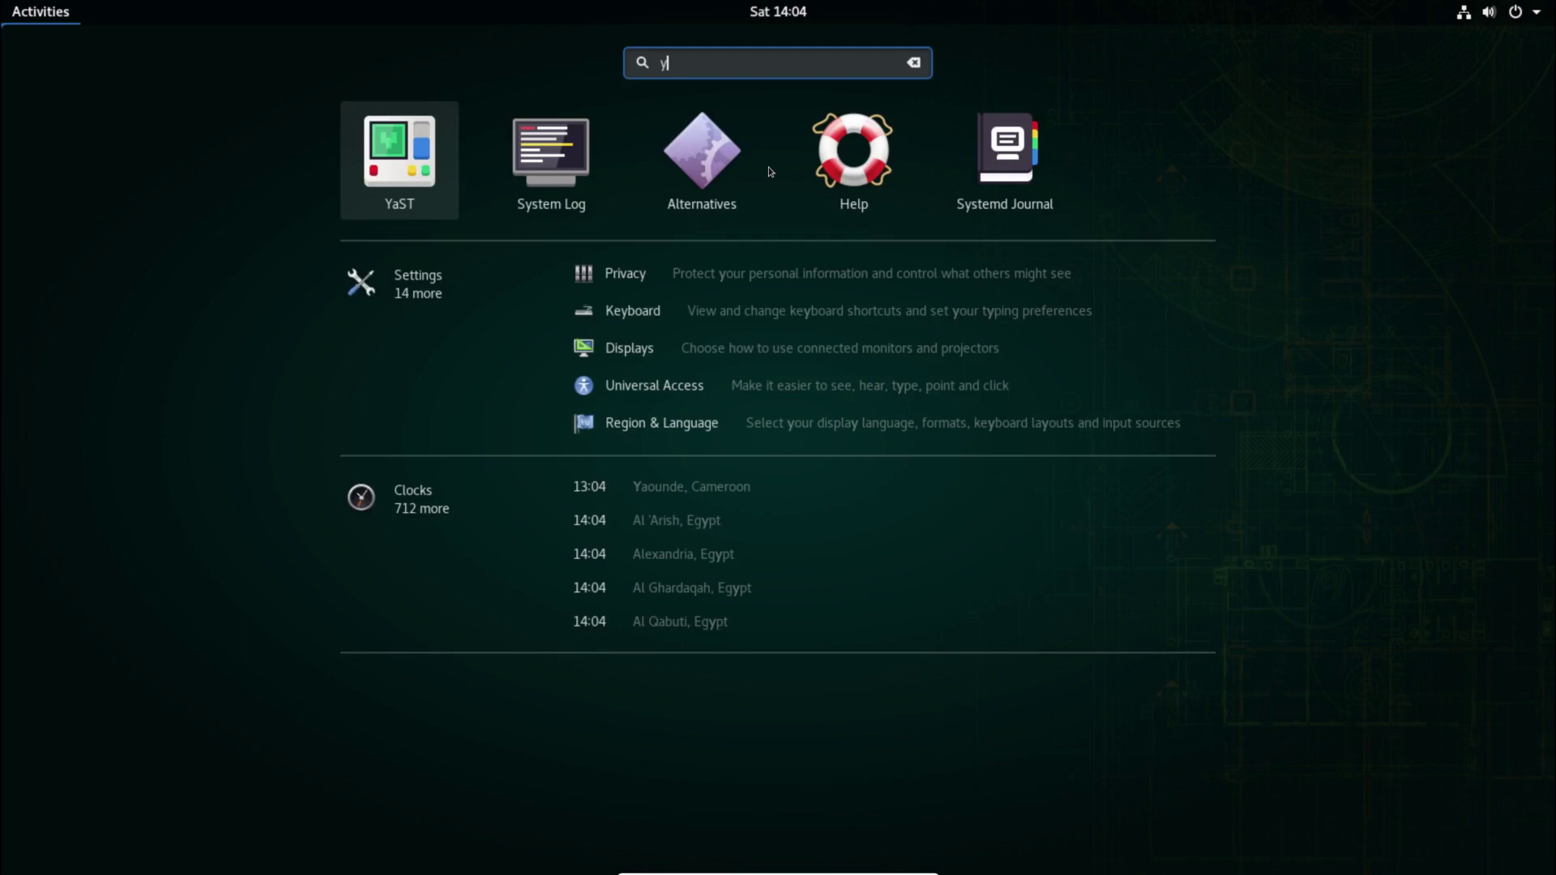
click(389, 188)
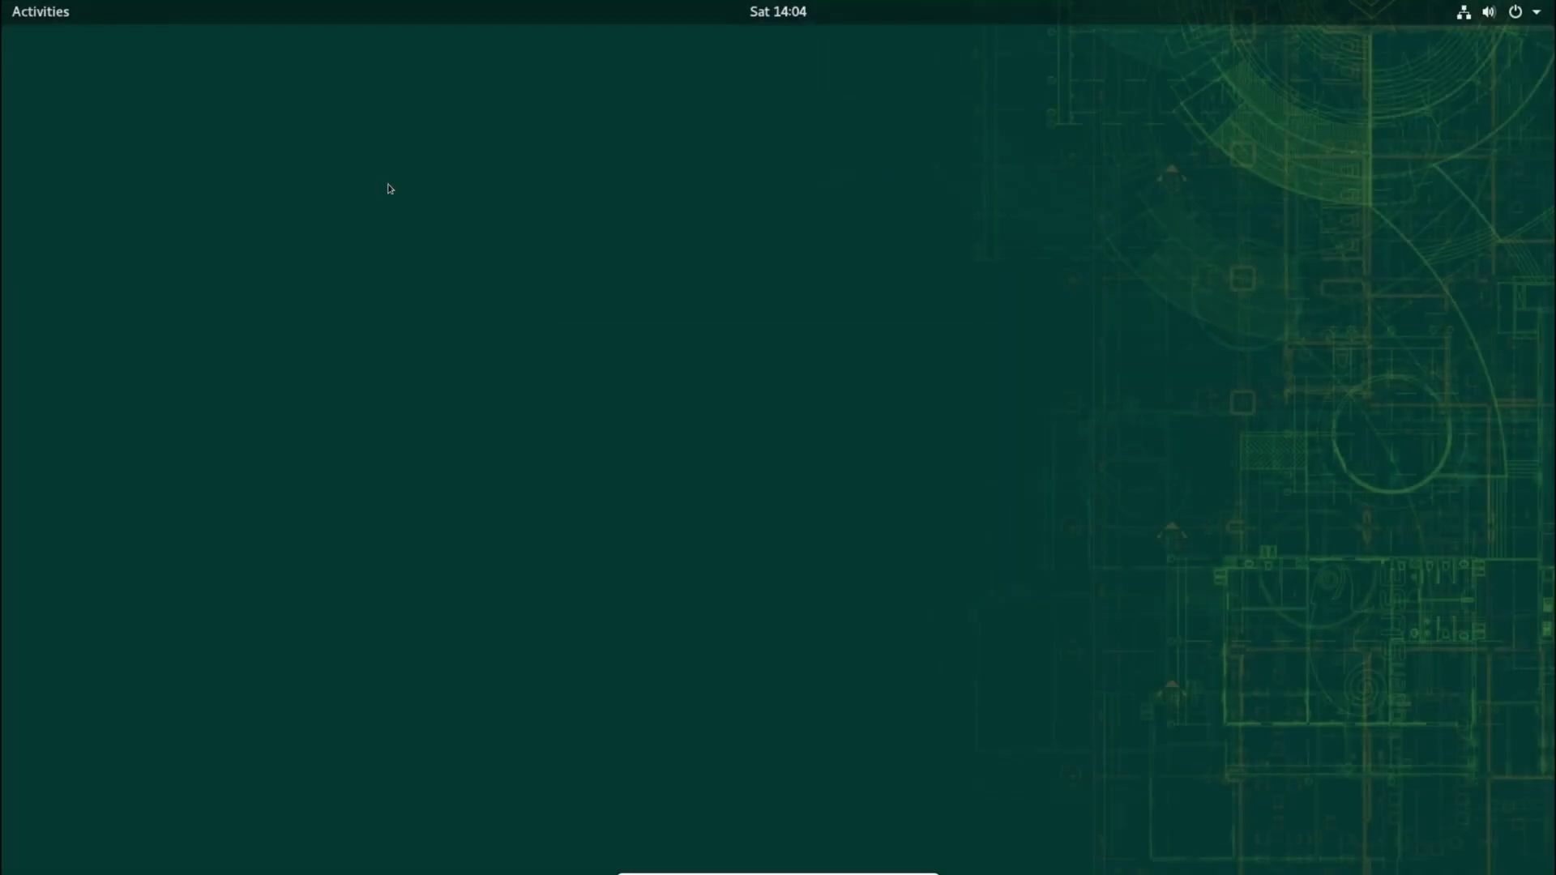
text(•••••)
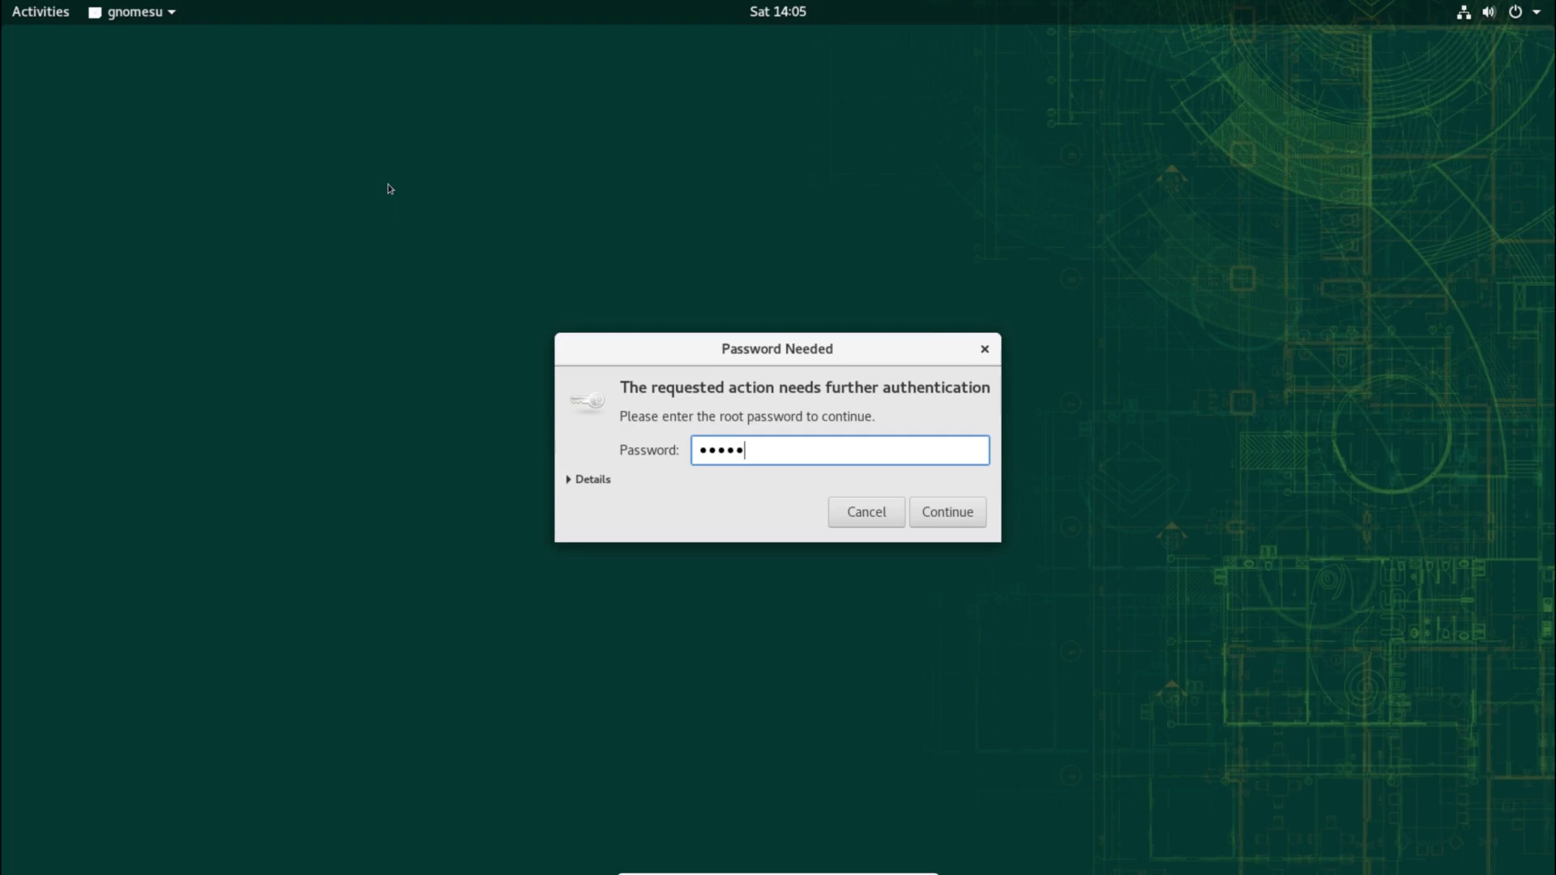
key(BackSpace)
key(BackSpace)
key(BackSpace)
key(BackSpace)
key(BackSpace)
text(••••••••)
key(Return)
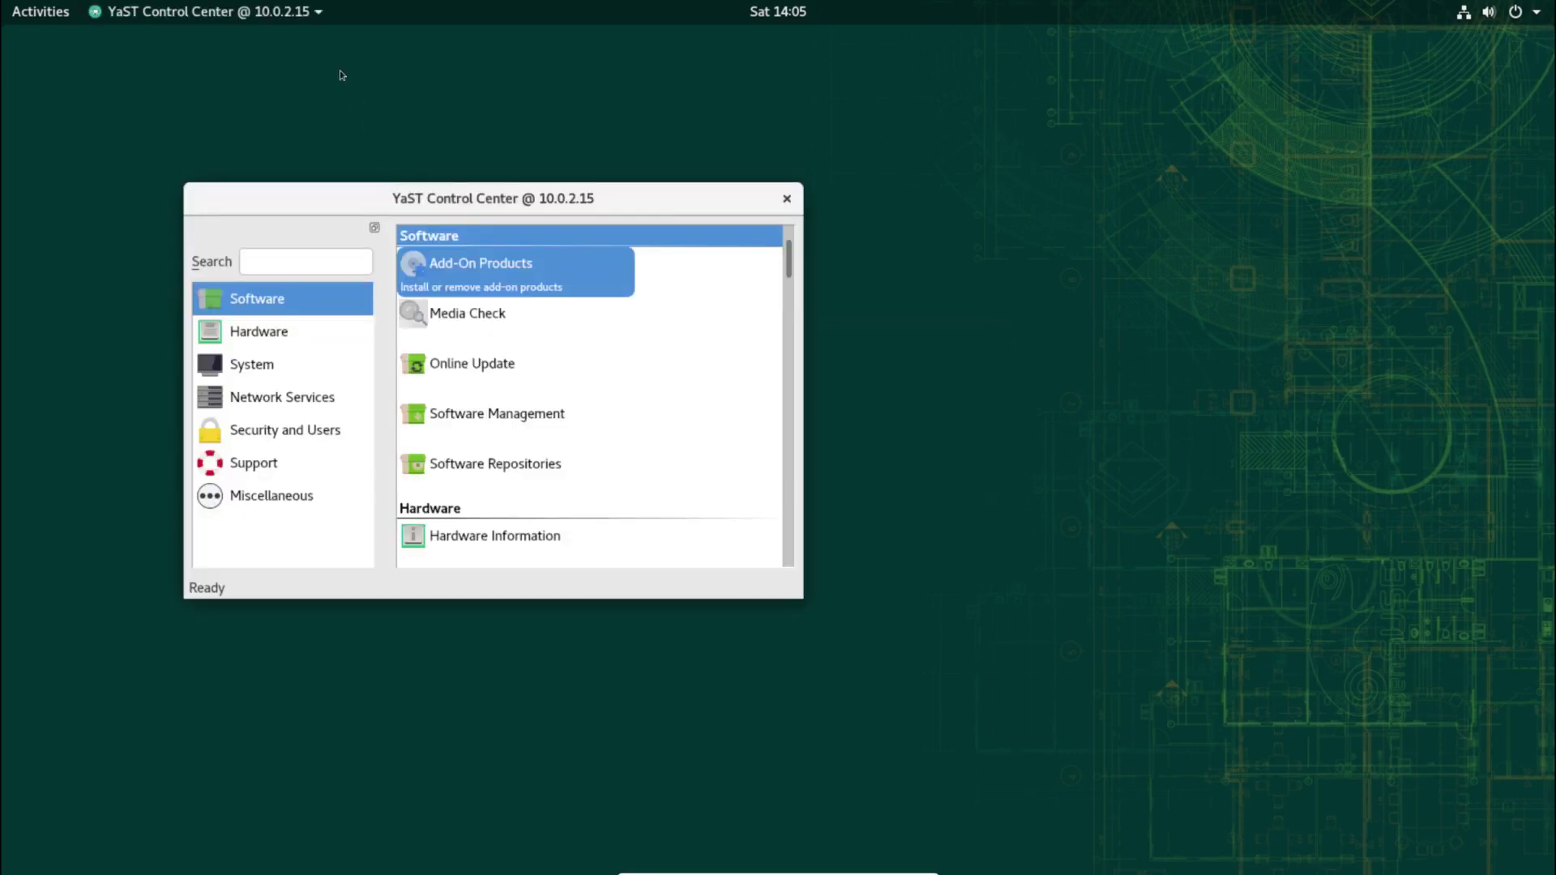
Step: Open the Printer module in the maximised Control Center, see no print queue, and close it
double_click(648, 204)
click(646, 199)
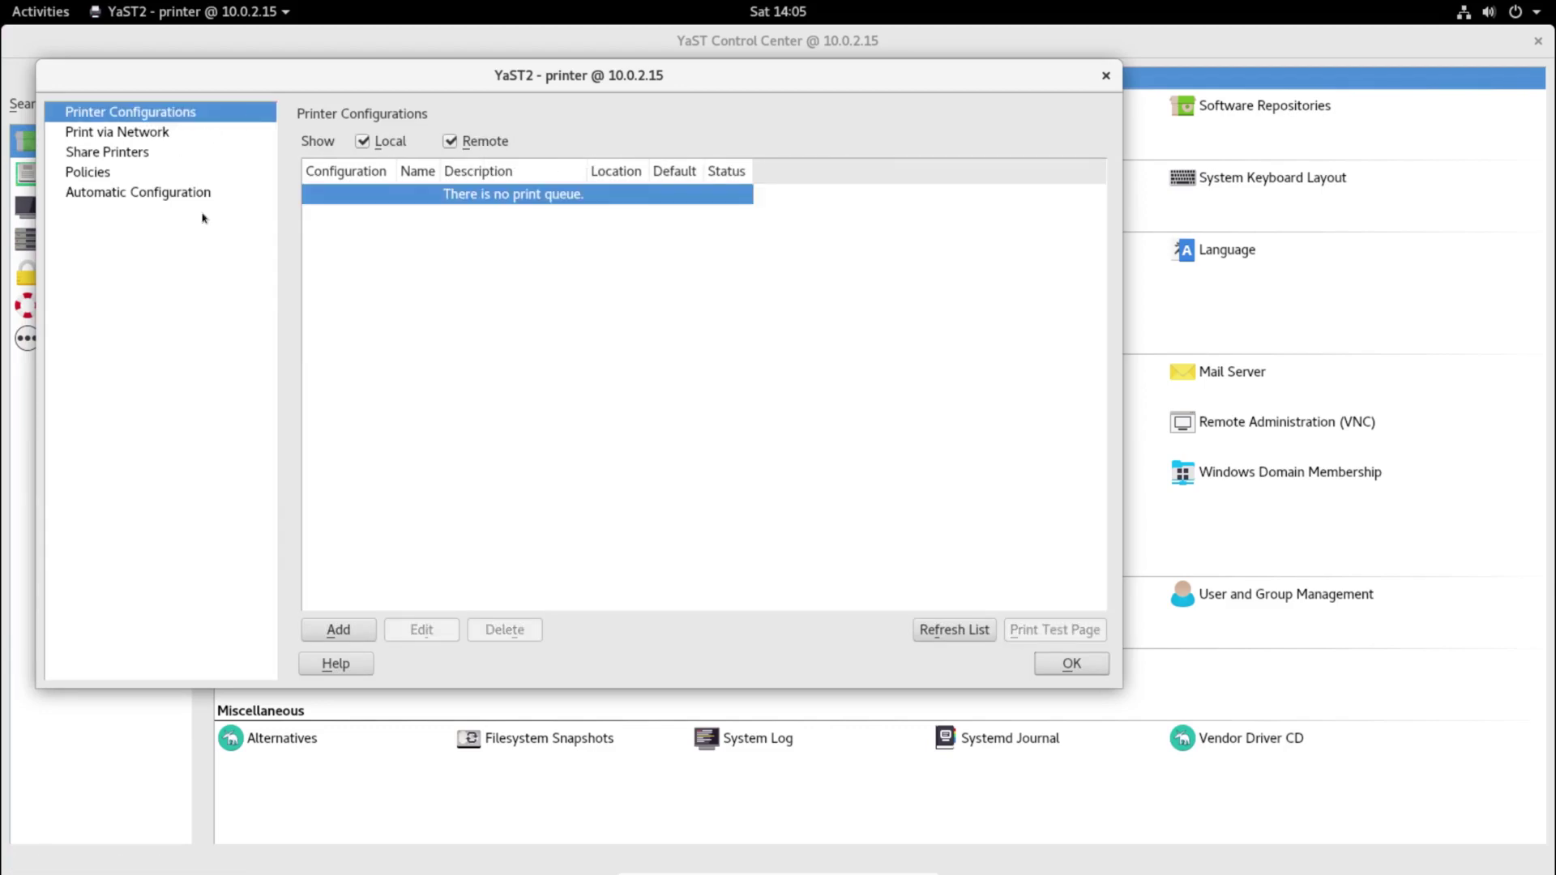
click(1072, 667)
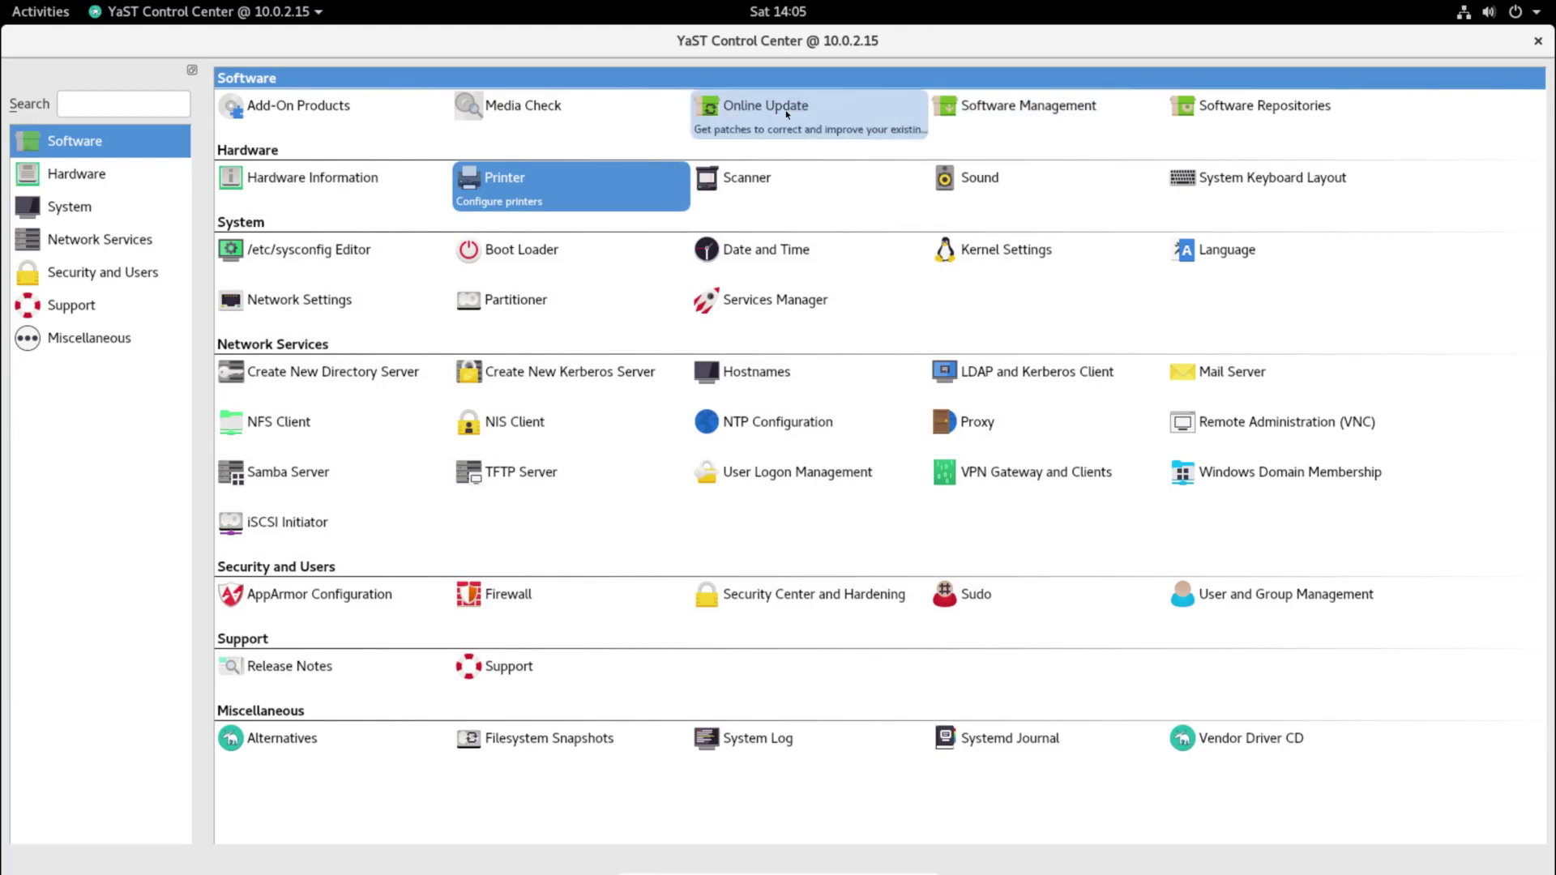
Step: In Software Repositories, add Packman via Community Repositories, trust its GnuPG key and save
double_click(1331, 111)
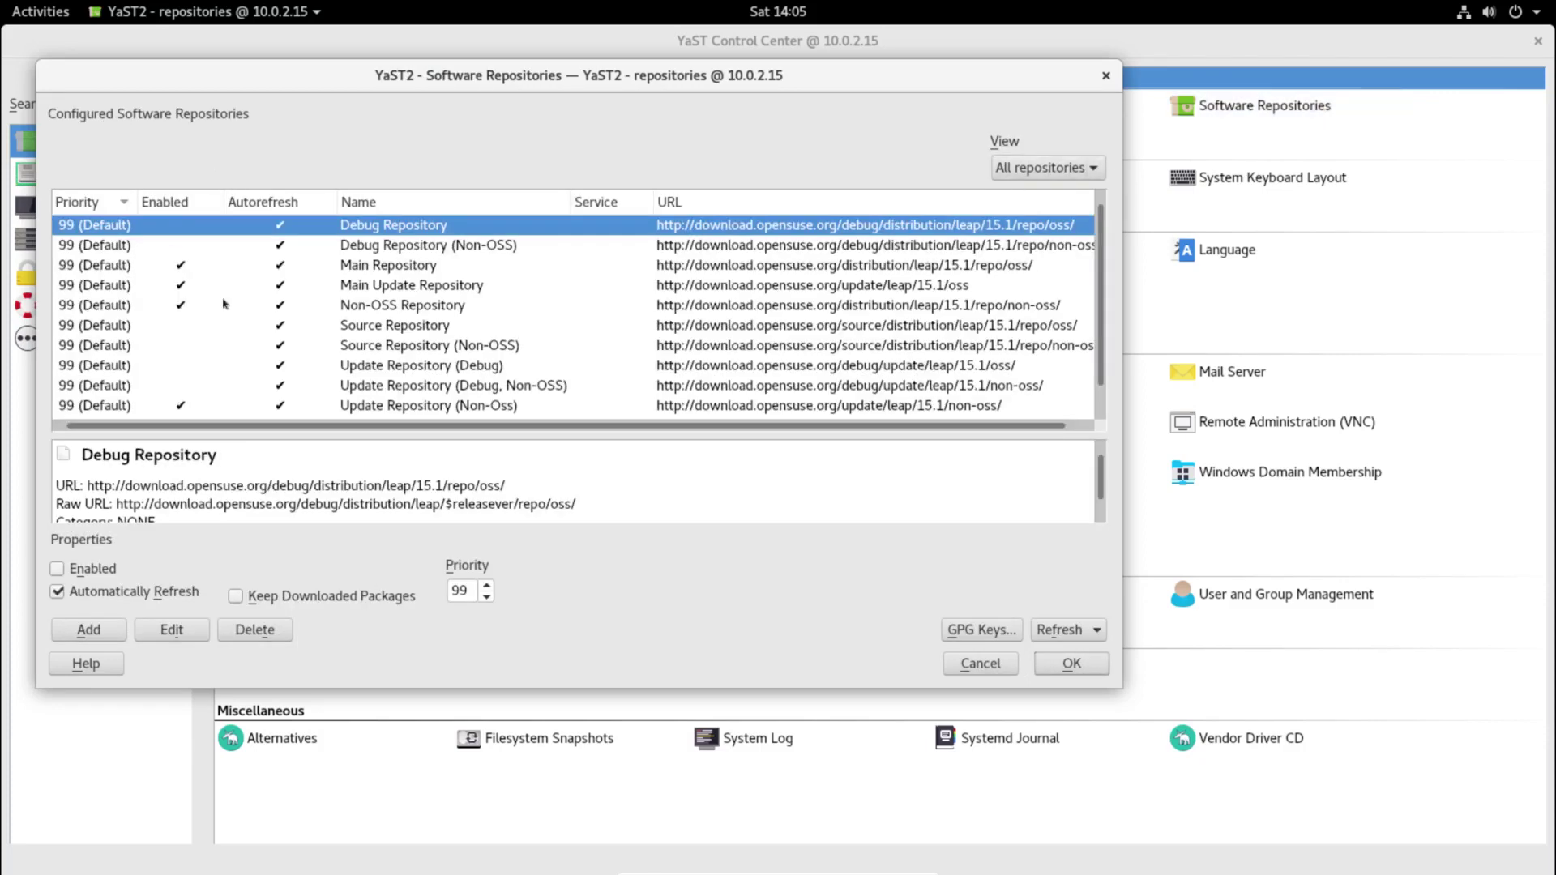
click(89, 630)
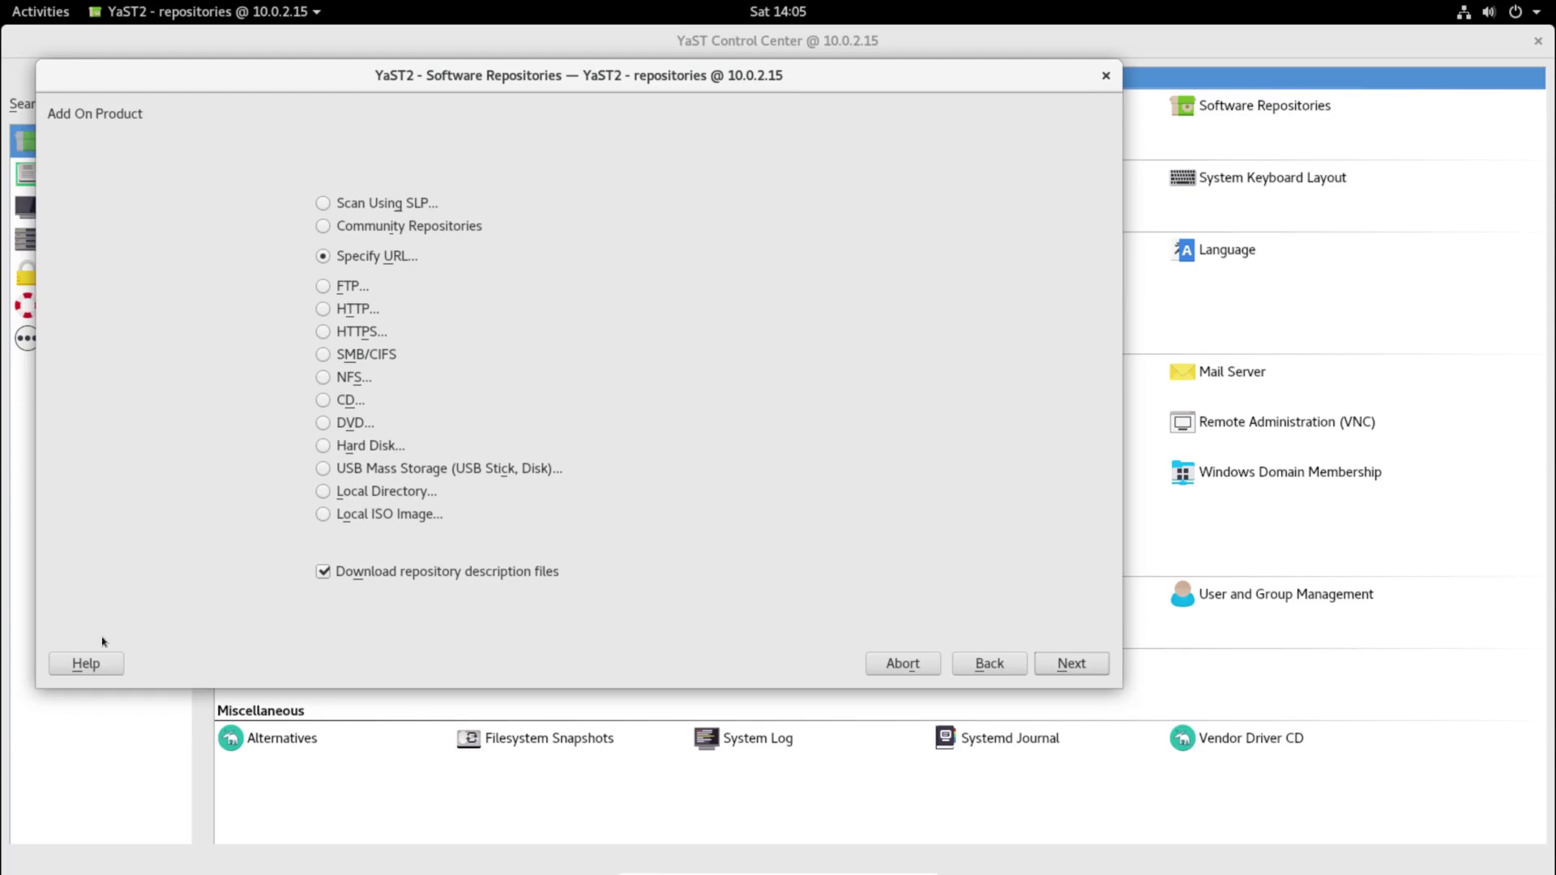
click(448, 225)
click(1072, 664)
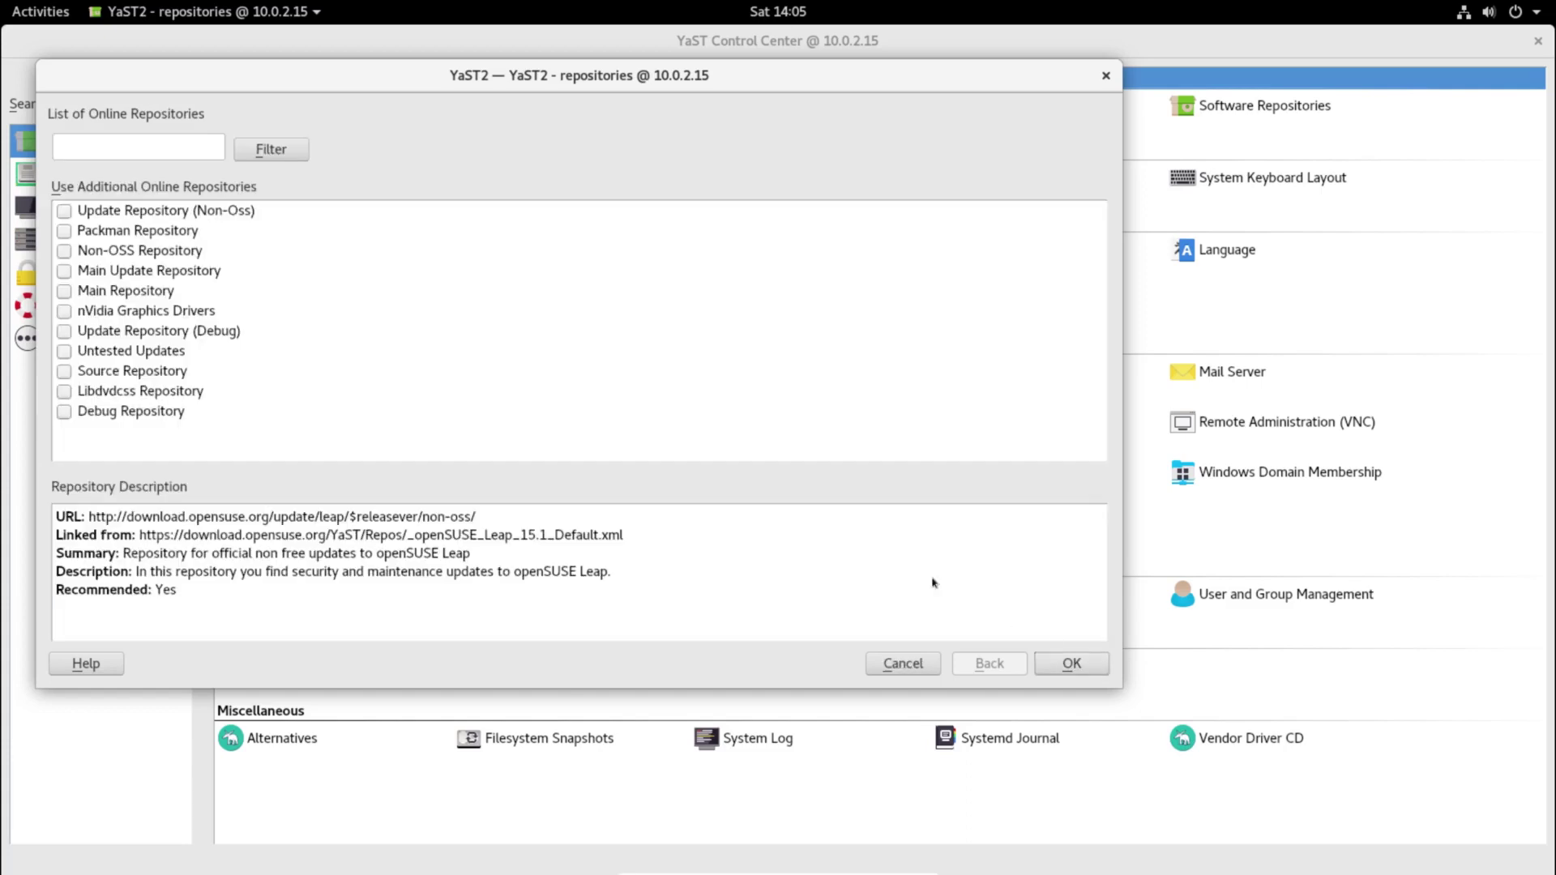
click(64, 231)
click(1084, 668)
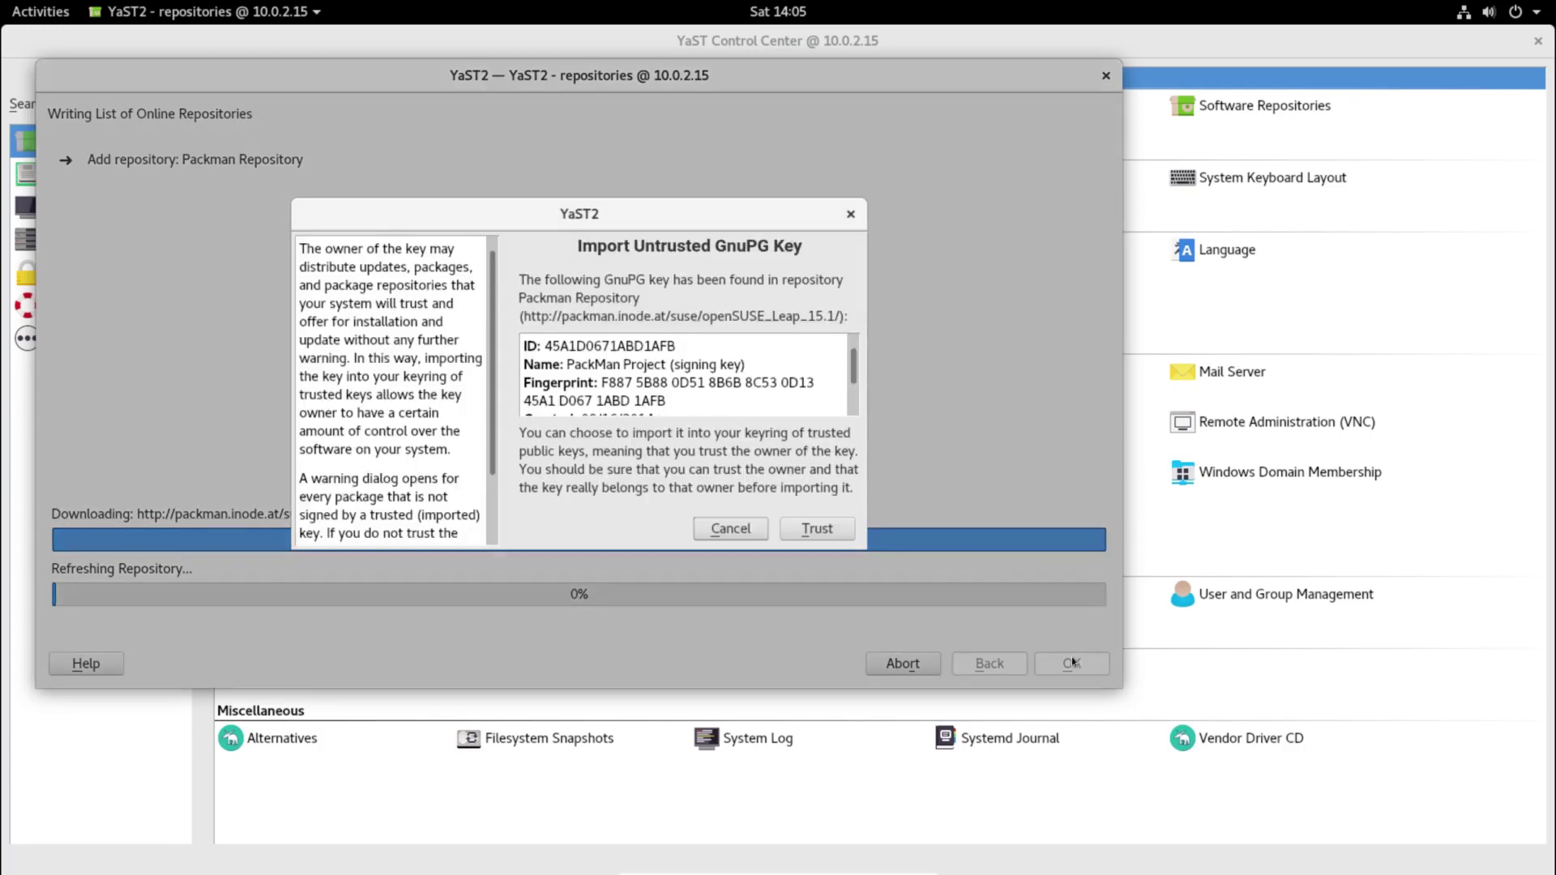
click(828, 533)
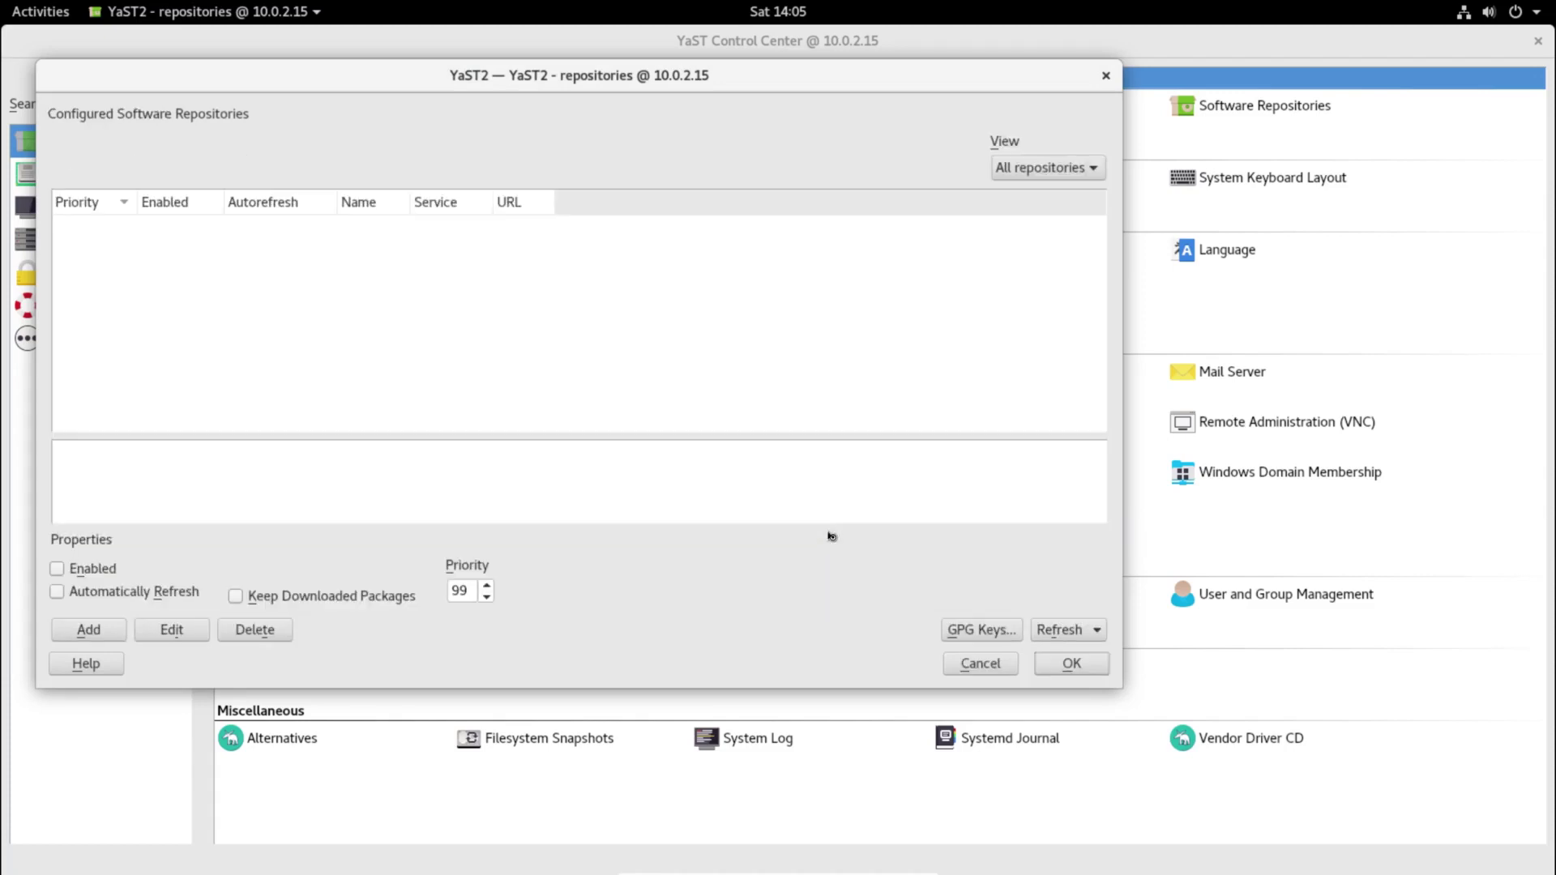
click(1070, 666)
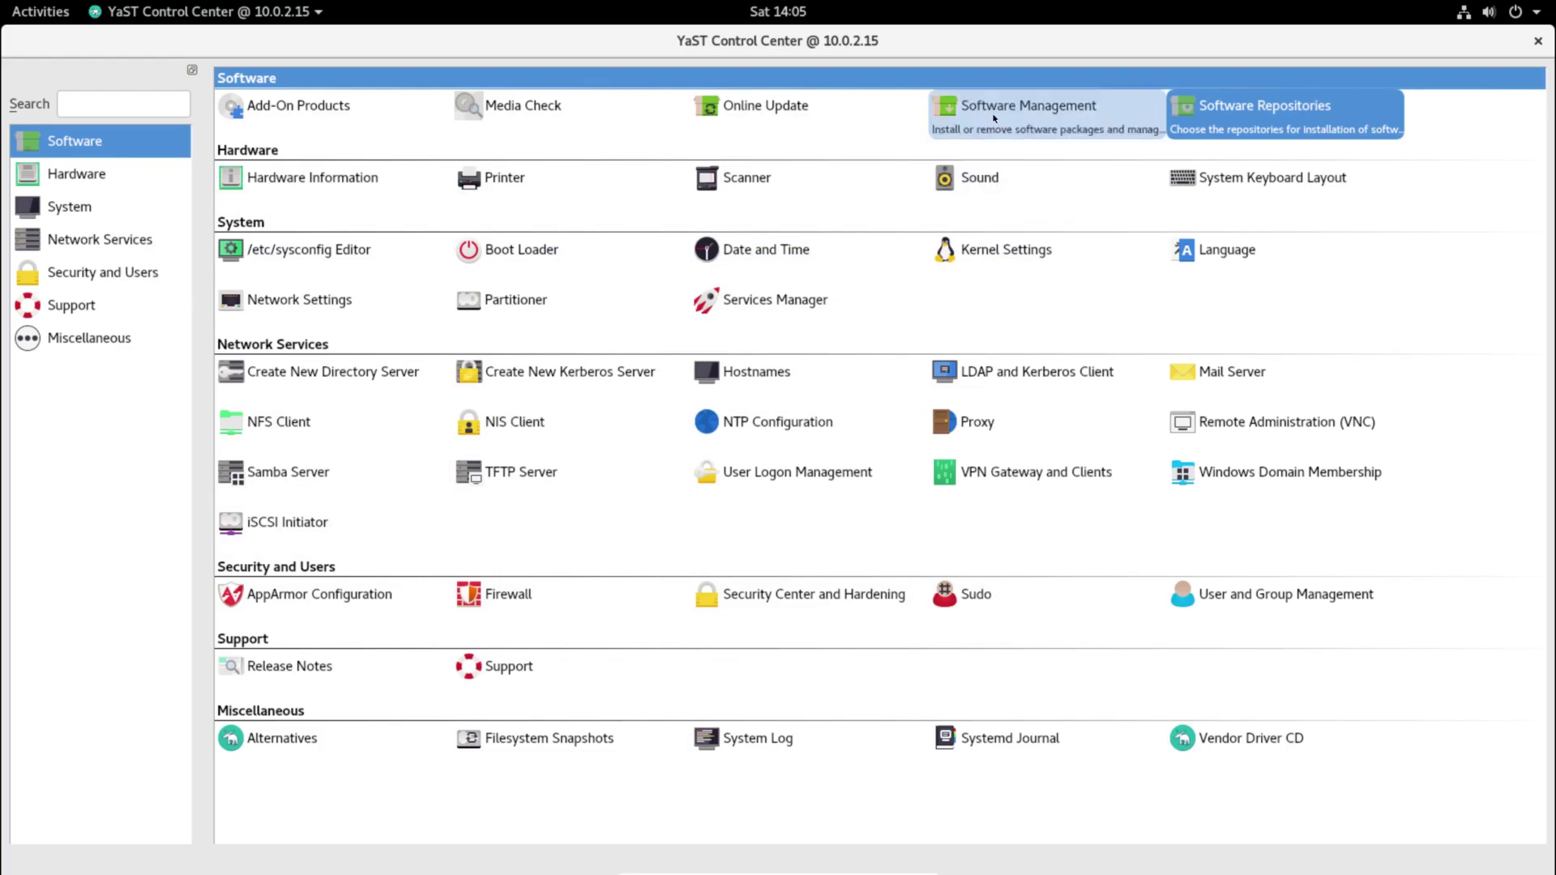
Step: Search Software Management for htop, accept its installation and finish the Installation Report
click(993, 115)
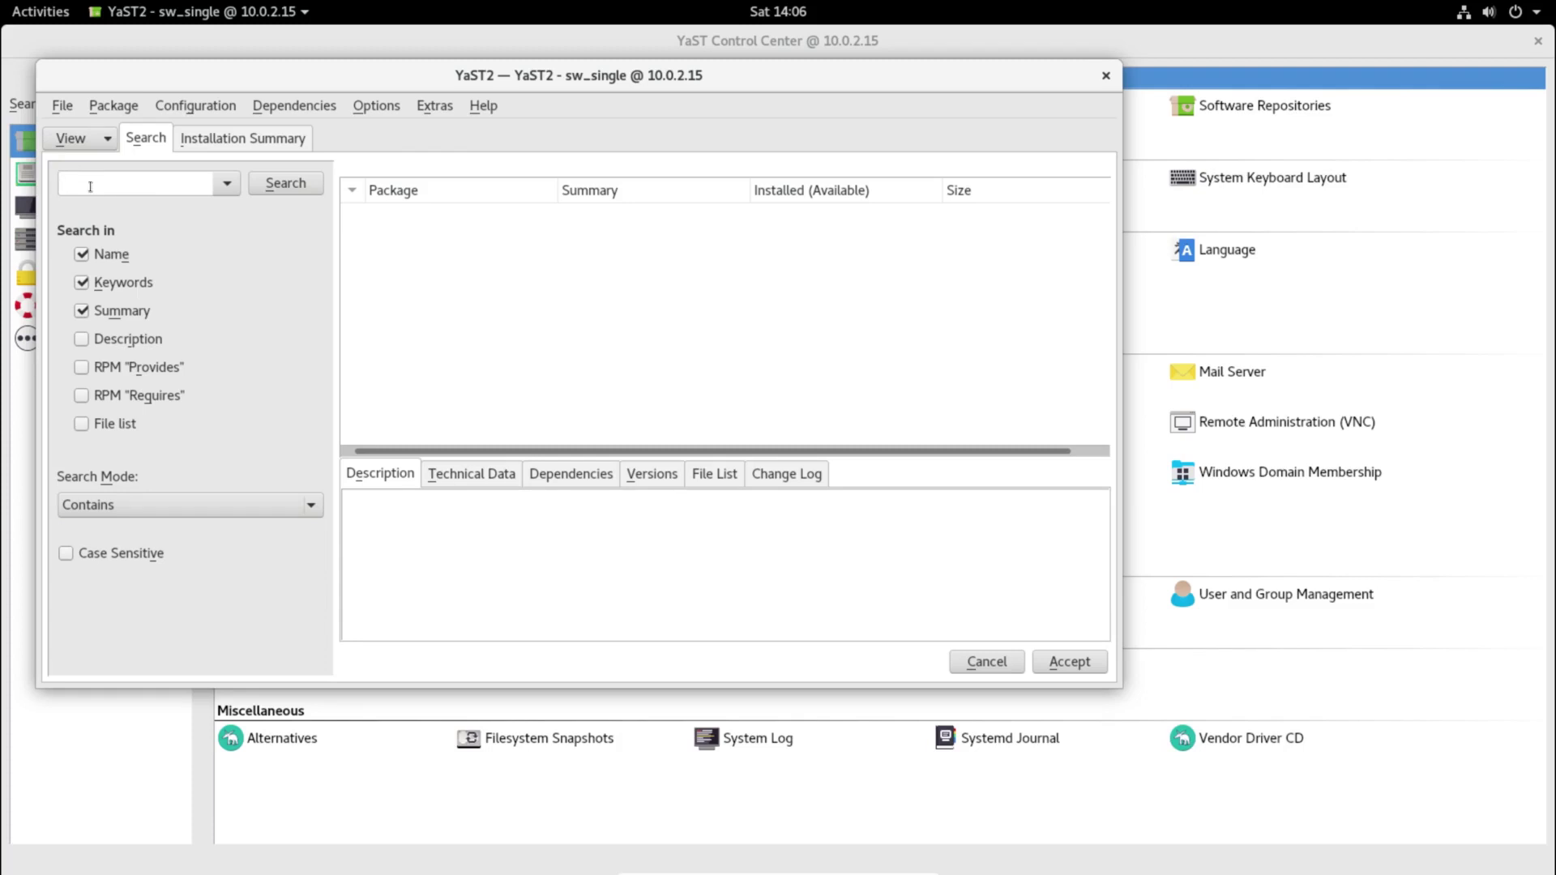
text(htop)
key(Return)
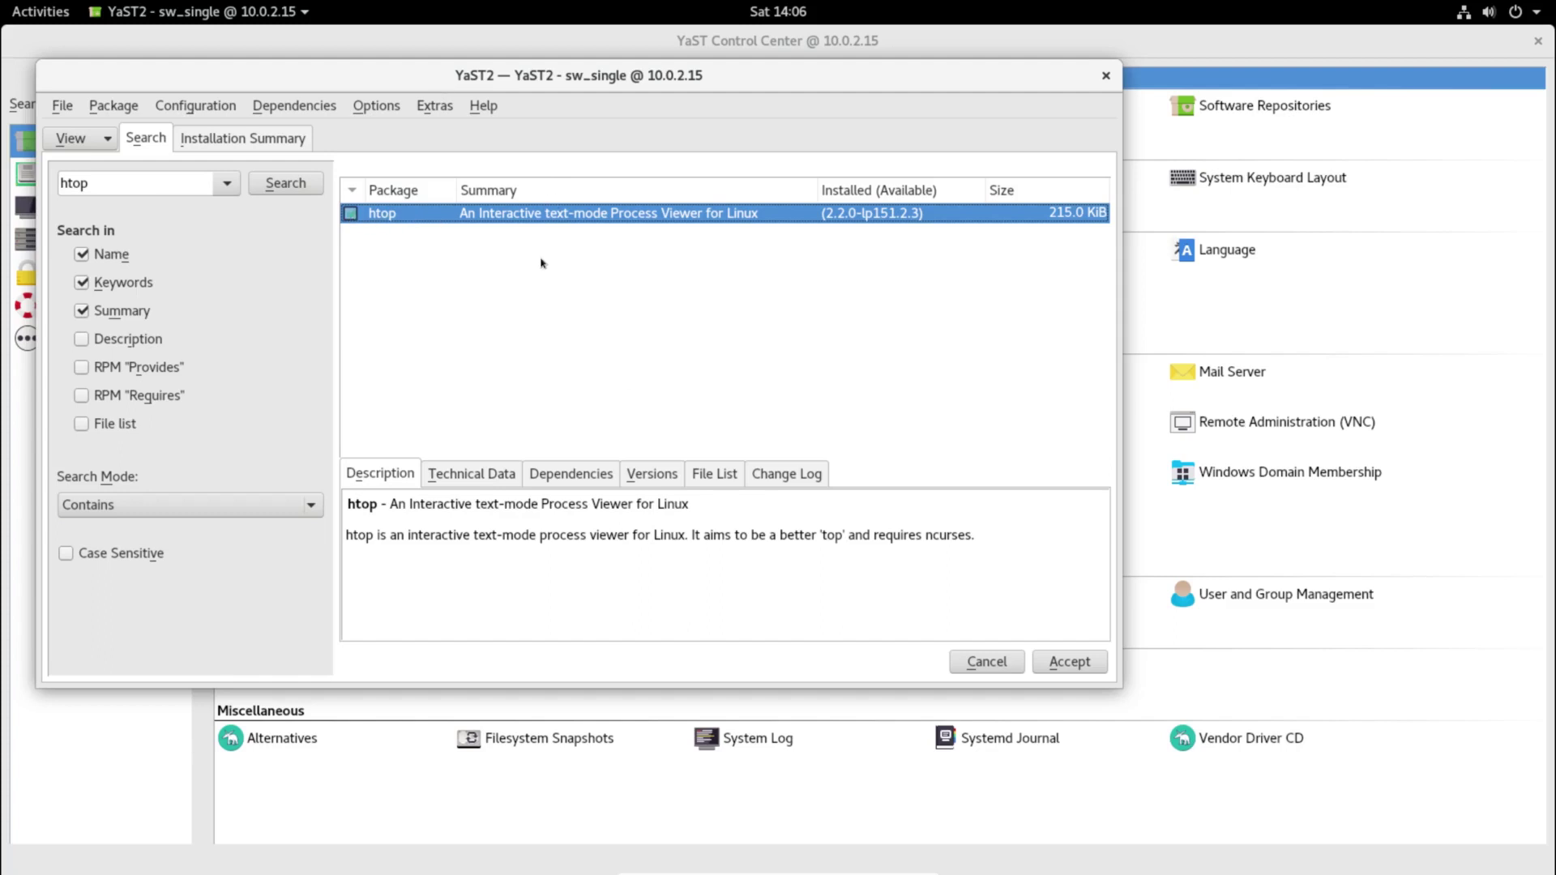
click(1070, 662)
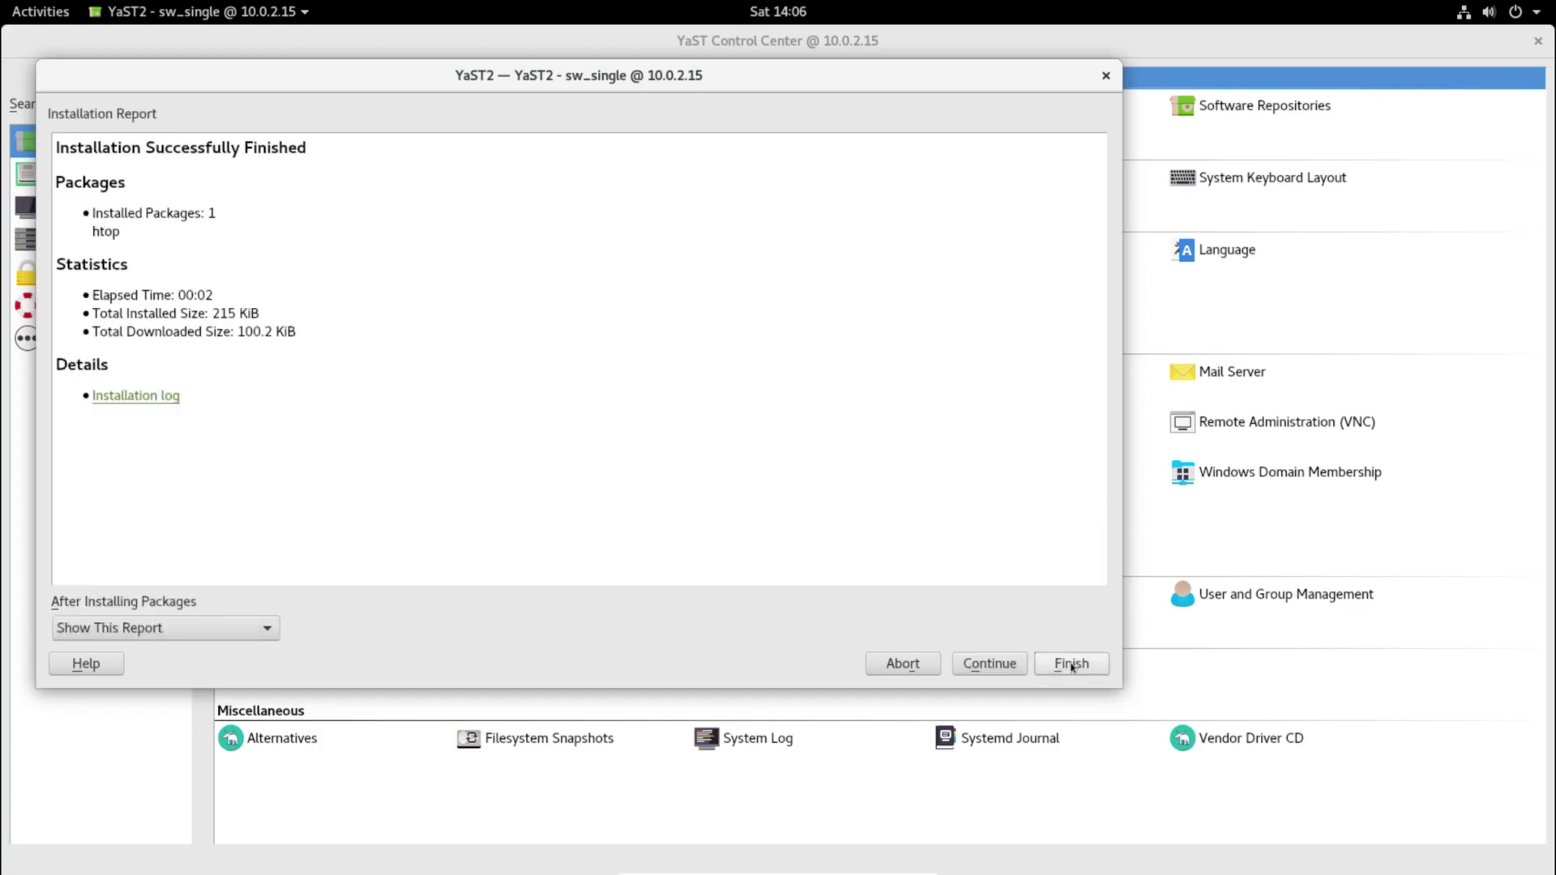
click(1071, 665)
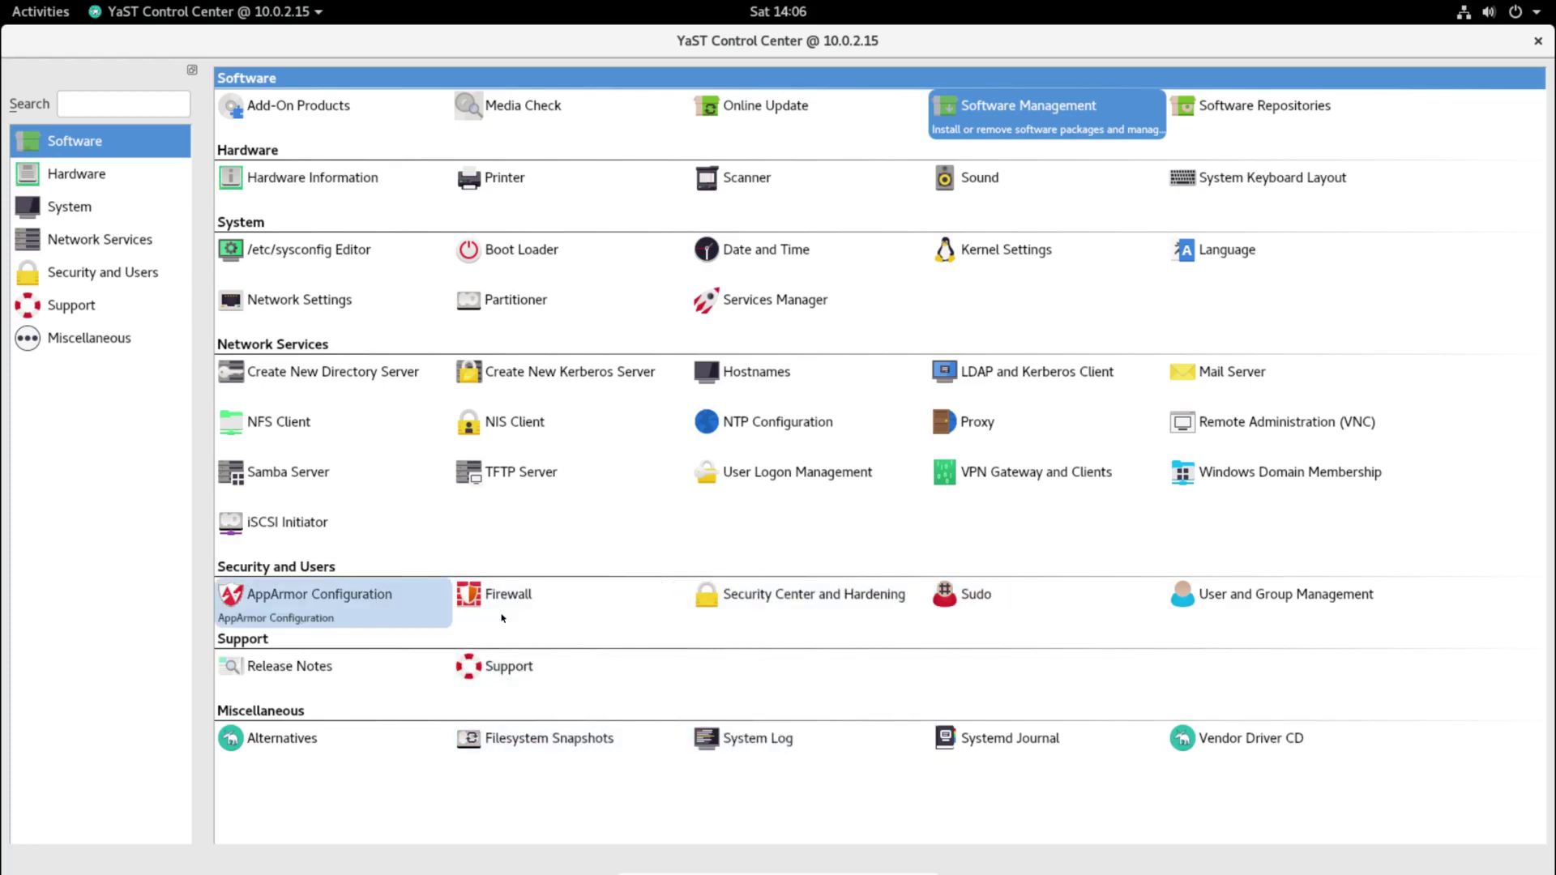
click(493, 591)
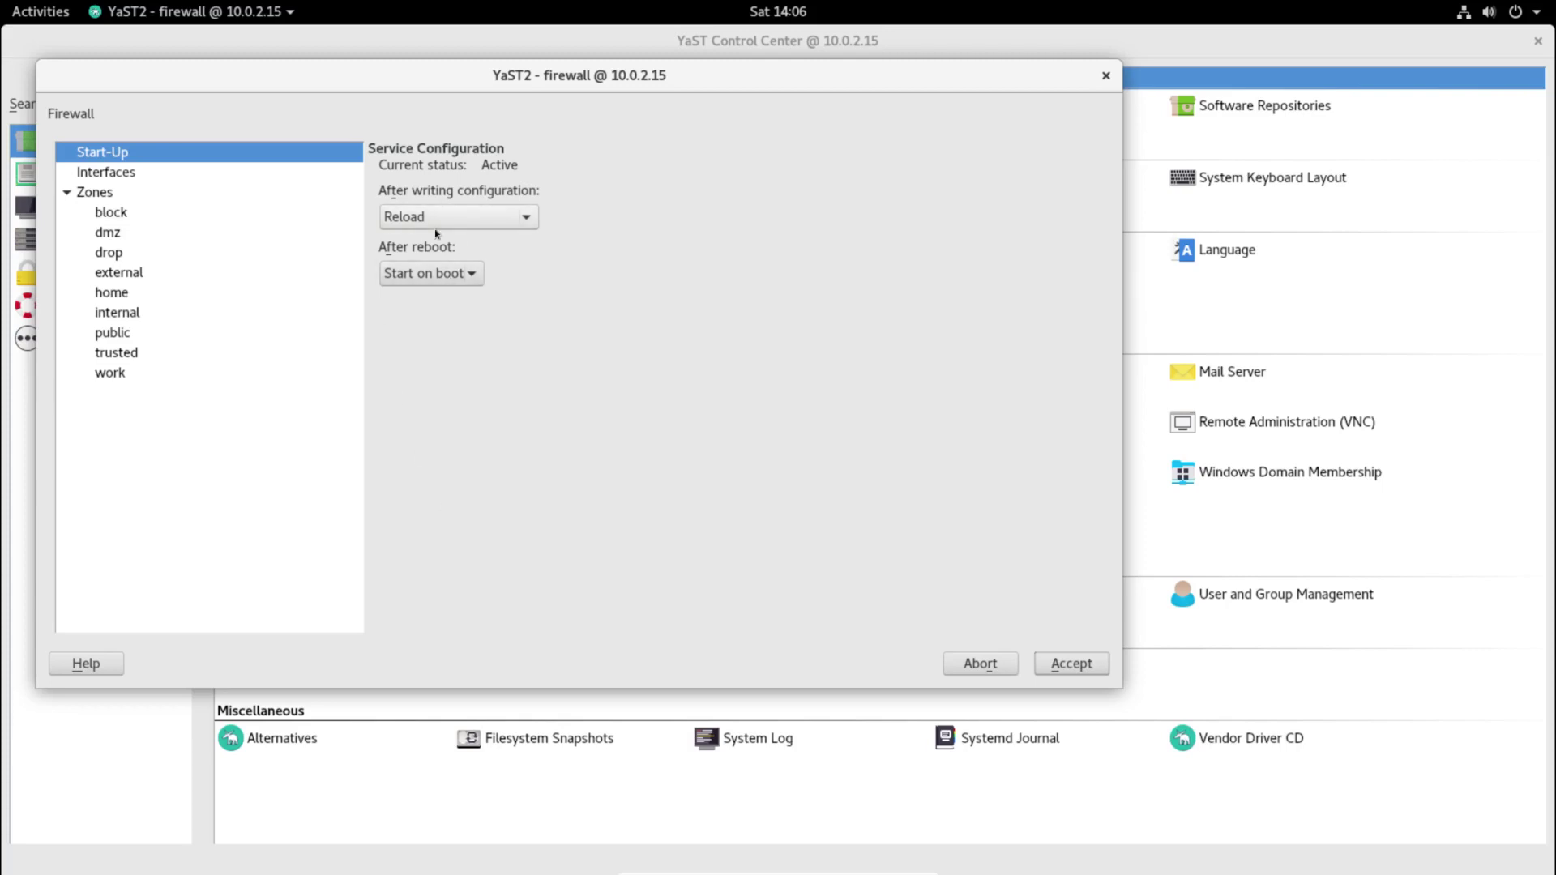
click(109, 174)
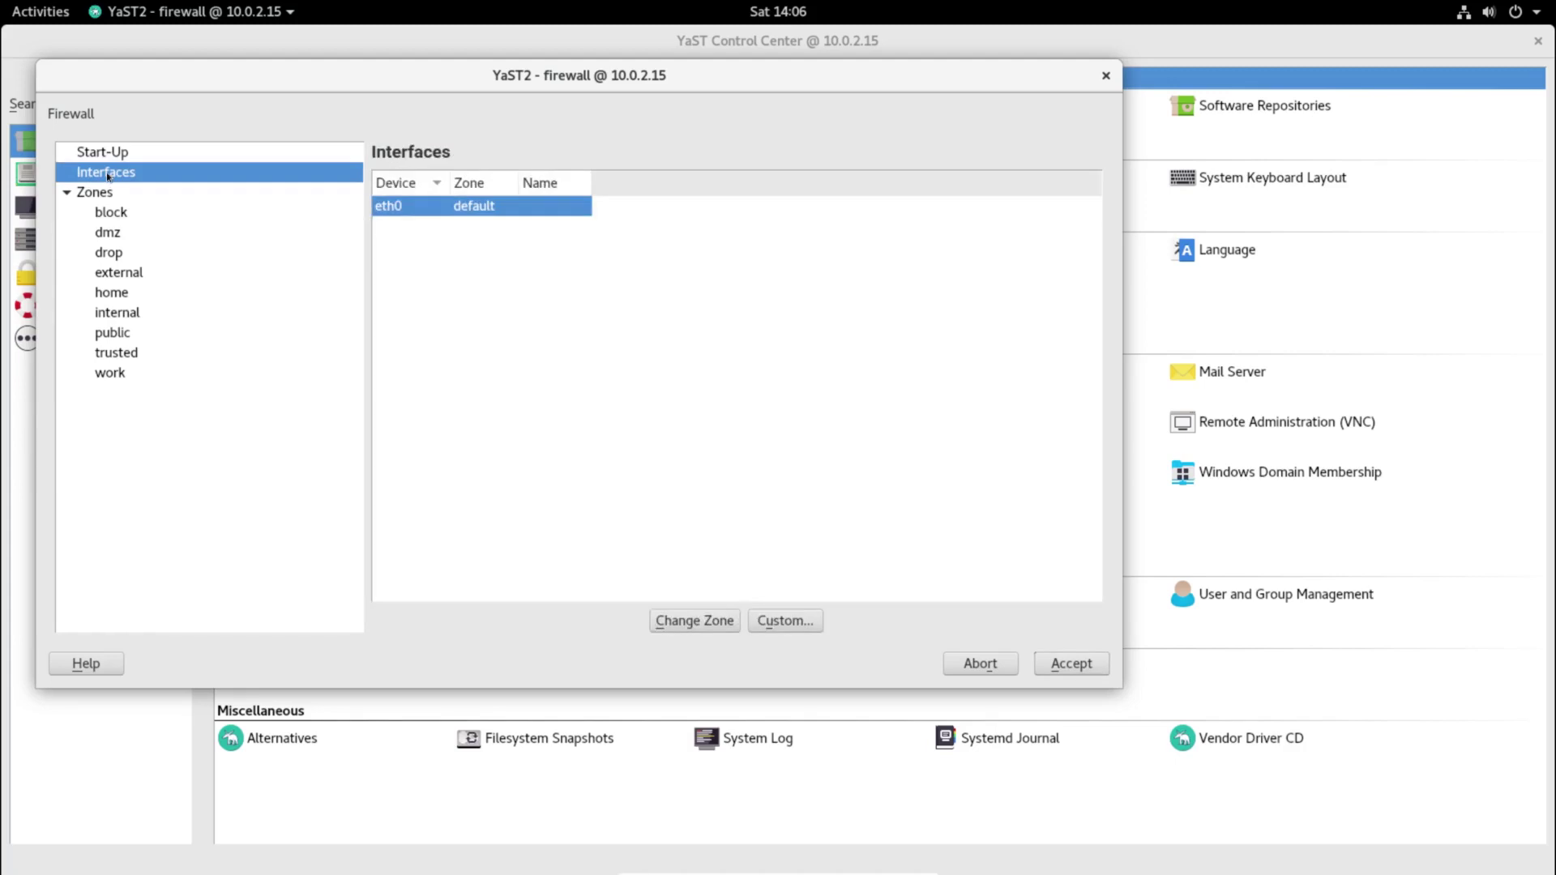
click(118, 217)
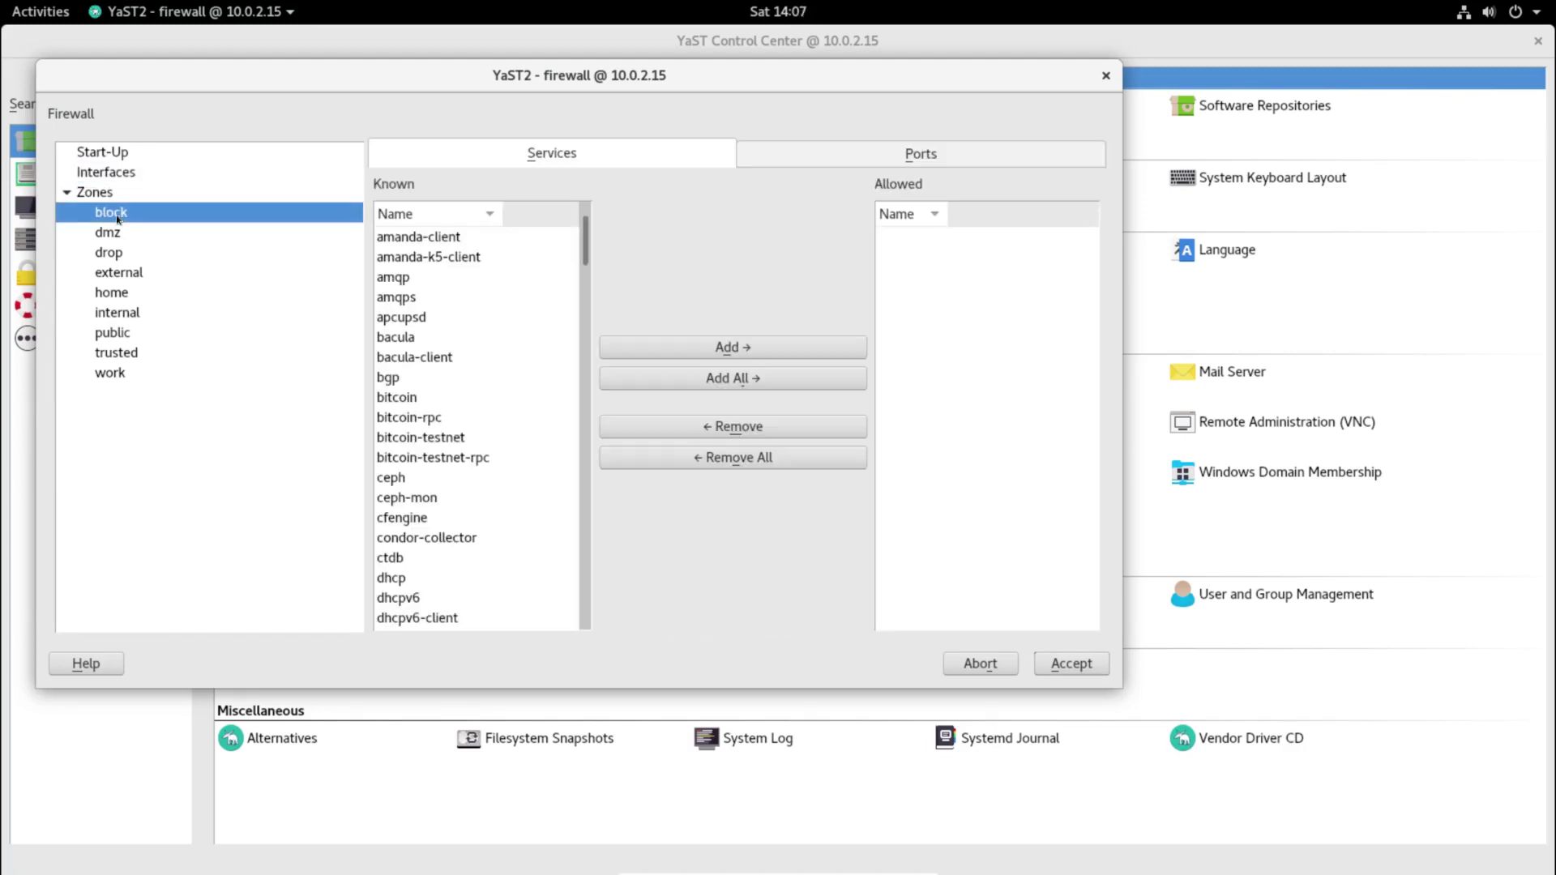
click(119, 235)
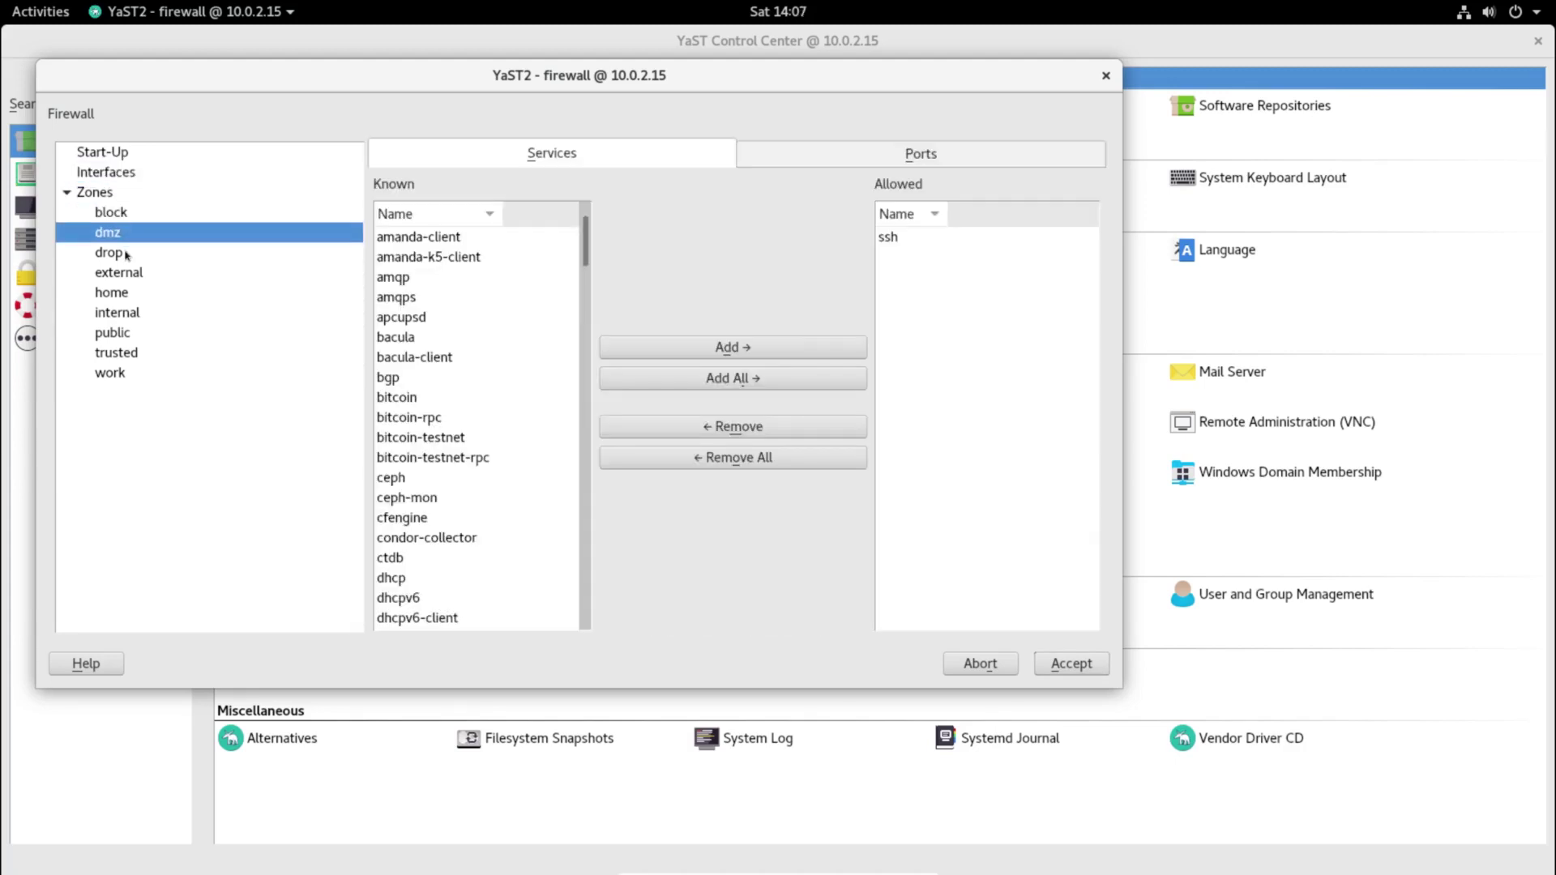
click(125, 253)
click(135, 274)
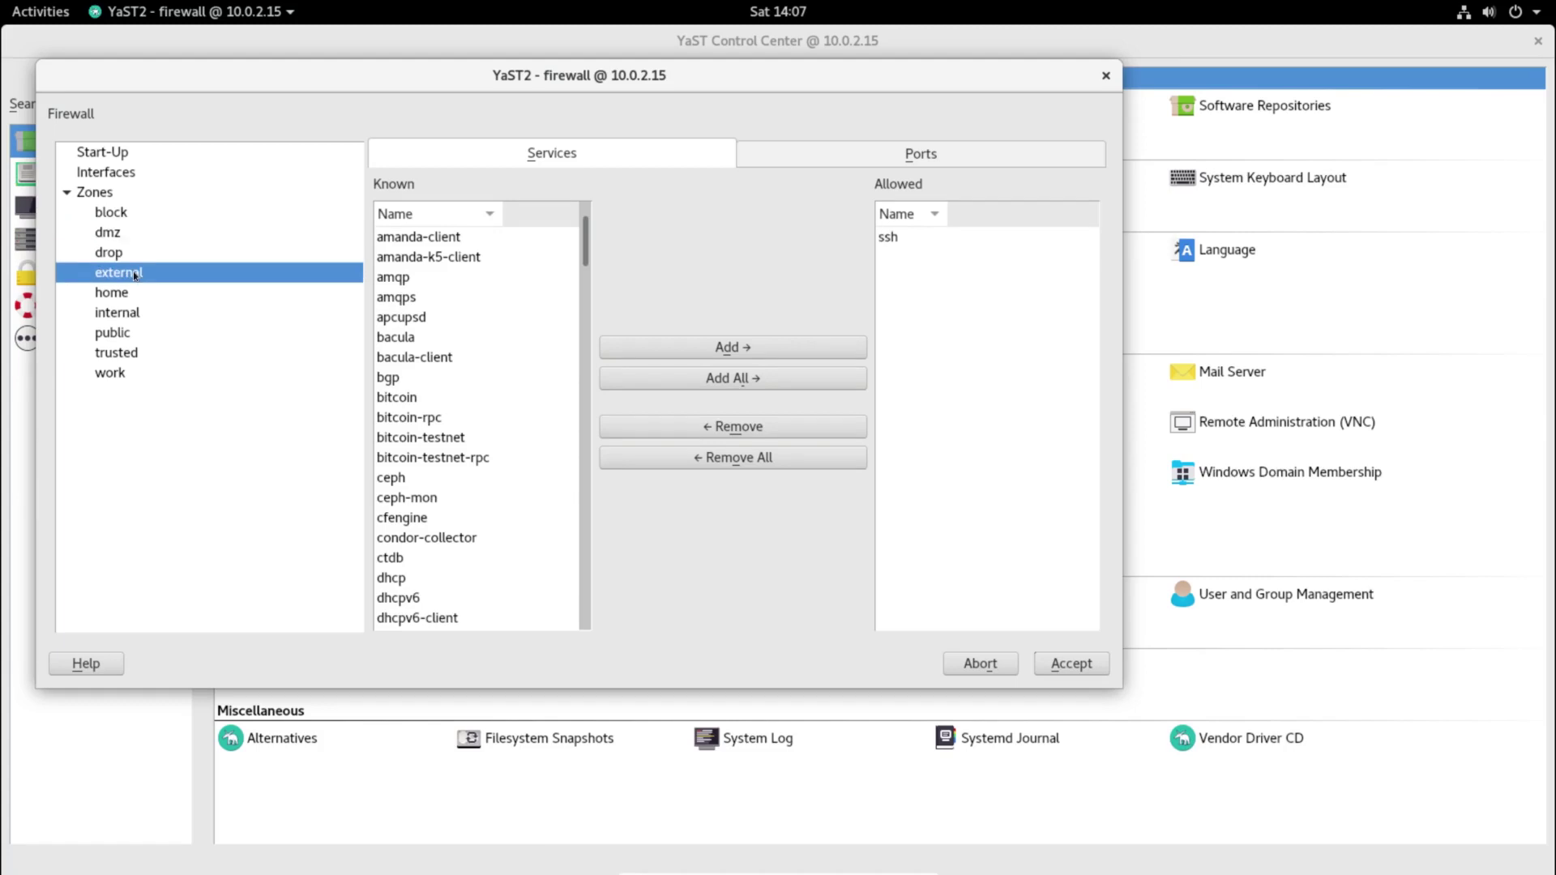
click(135, 292)
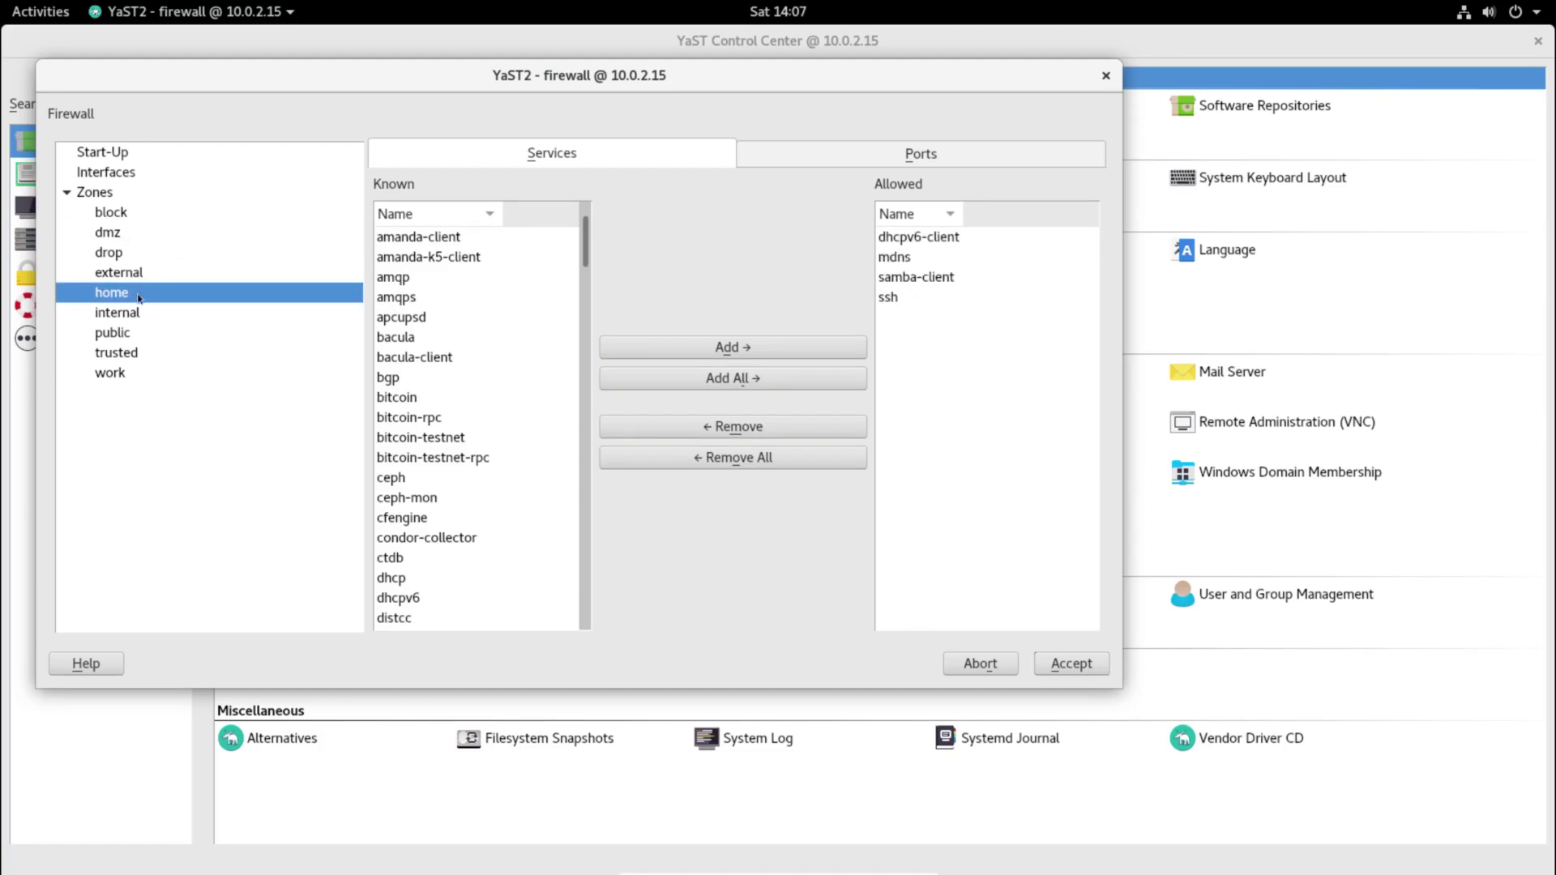
click(136, 375)
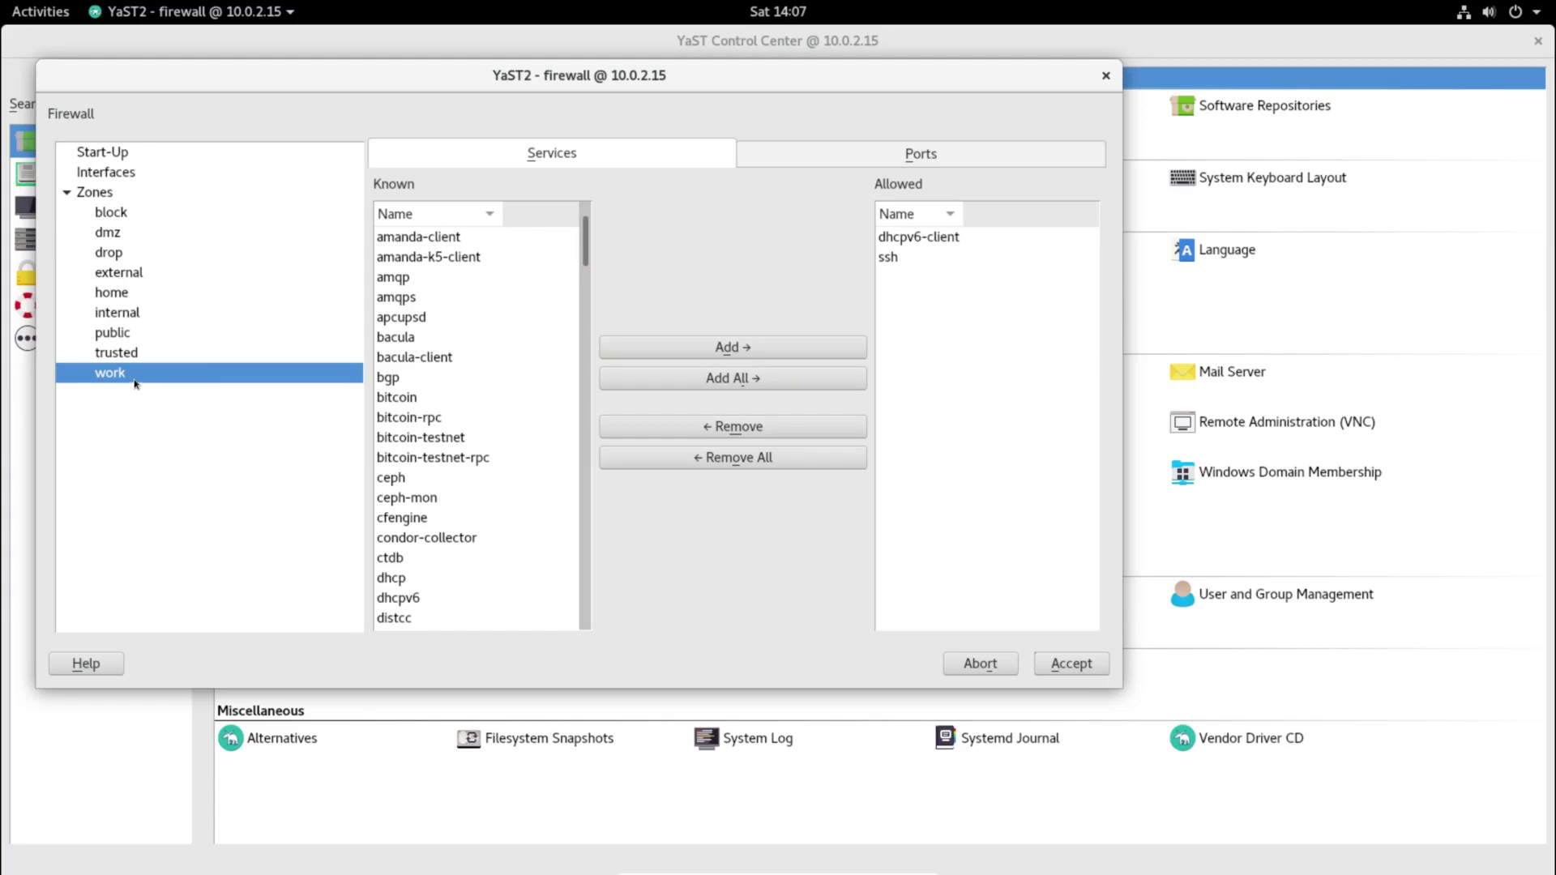
click(1071, 663)
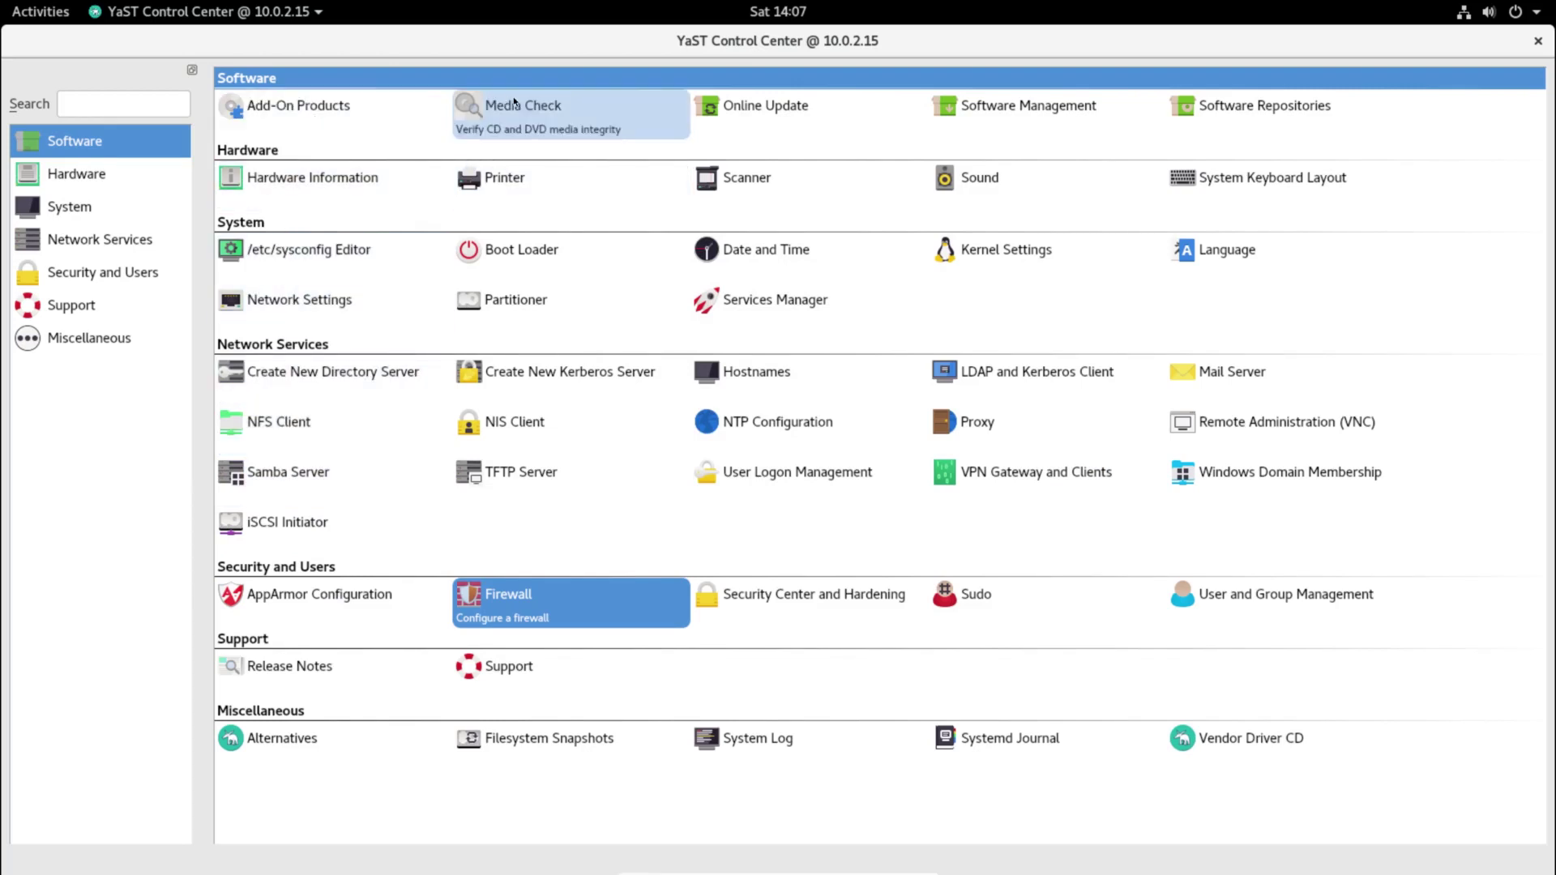
click(233, 112)
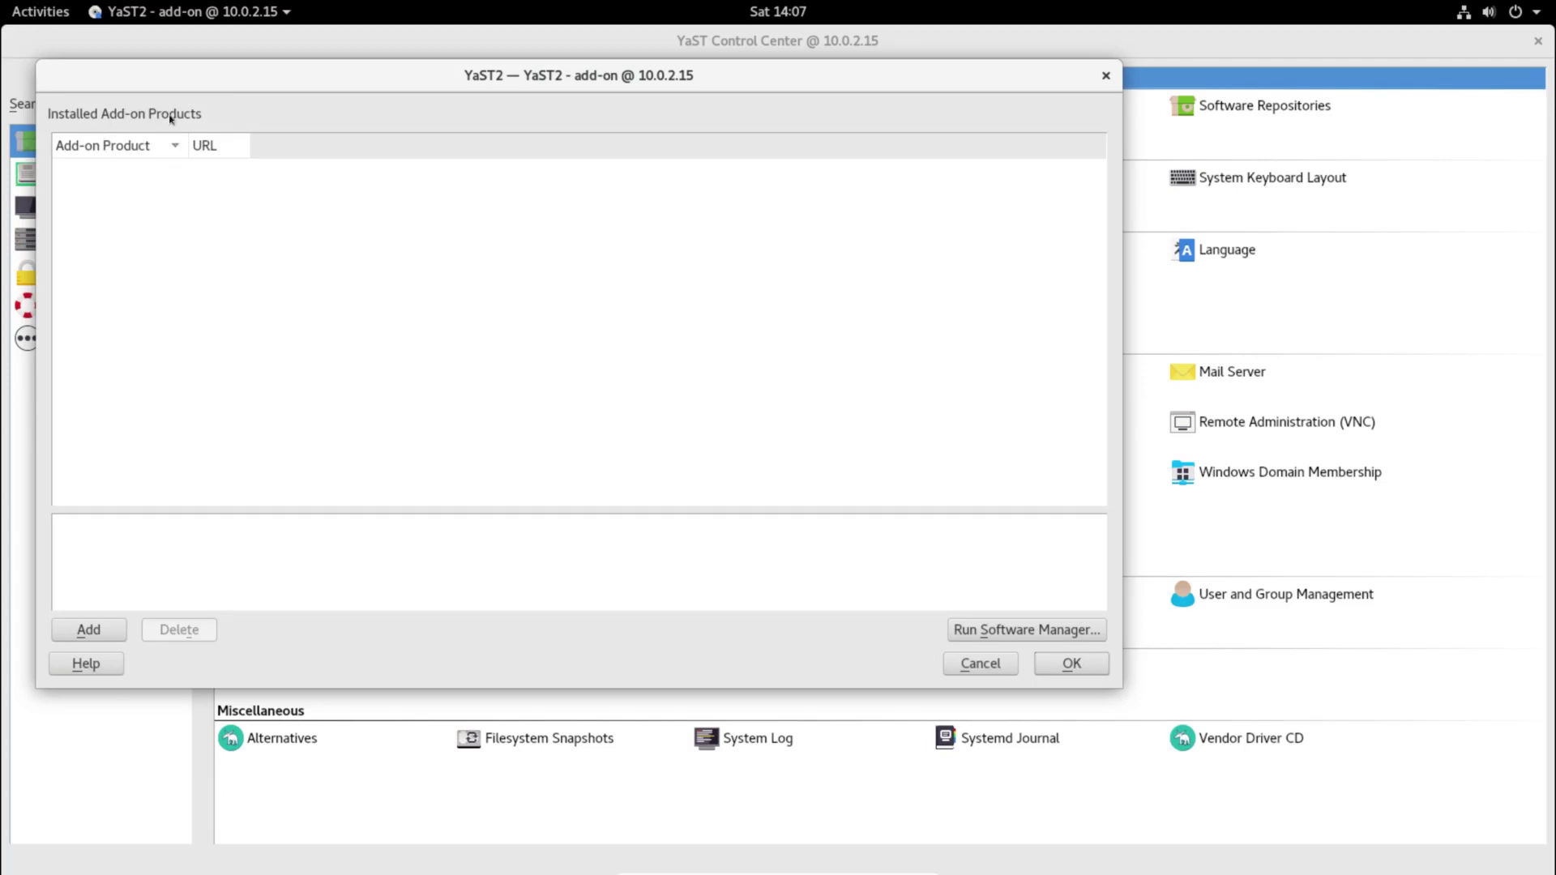
click(106, 631)
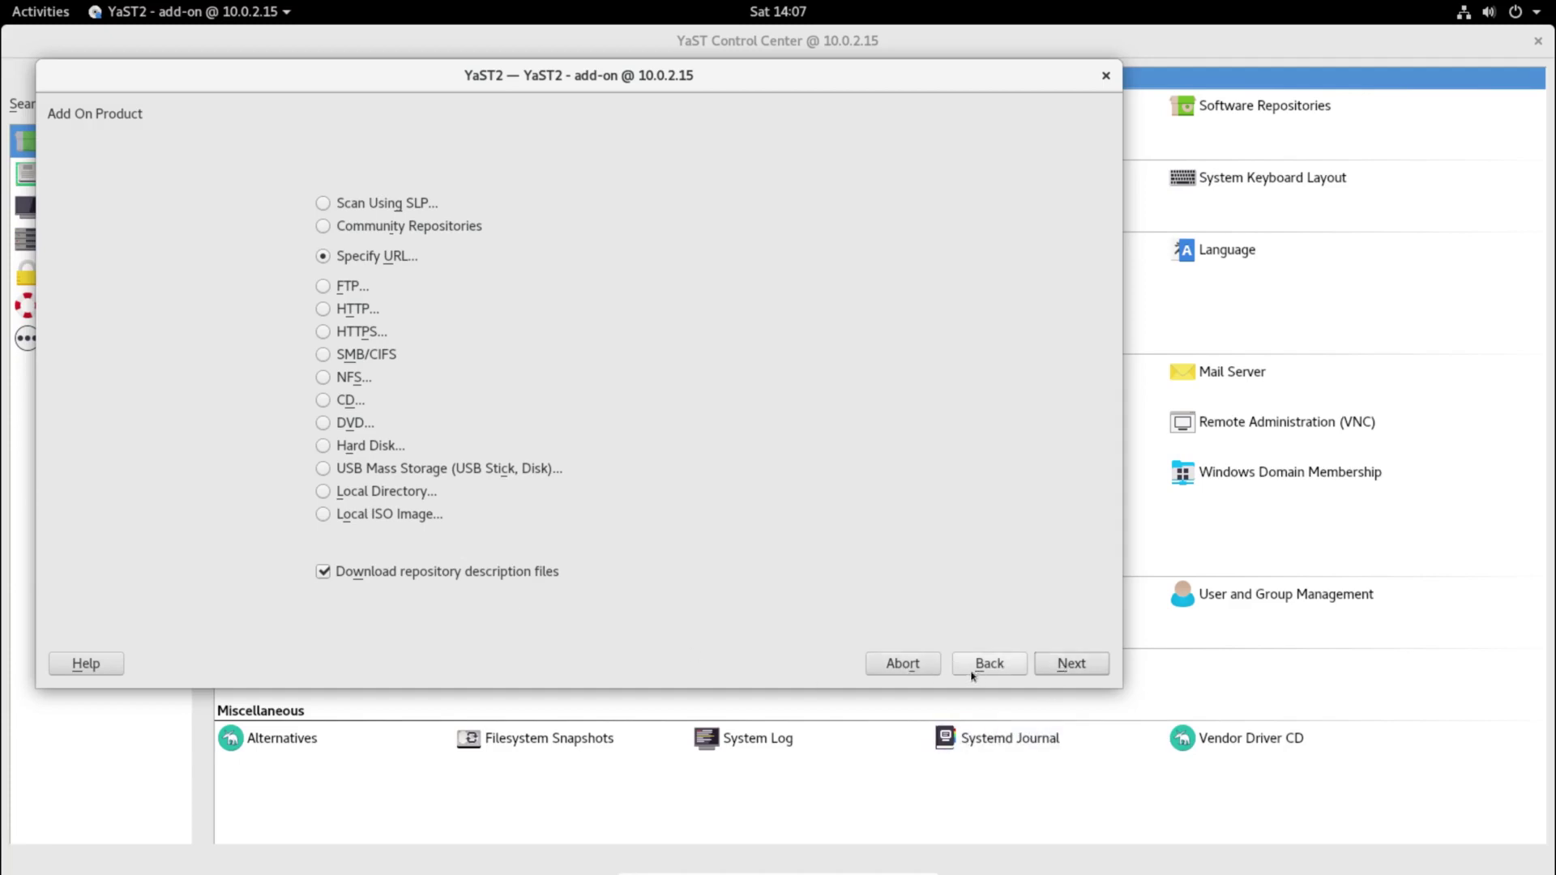
click(929, 673)
click(618, 410)
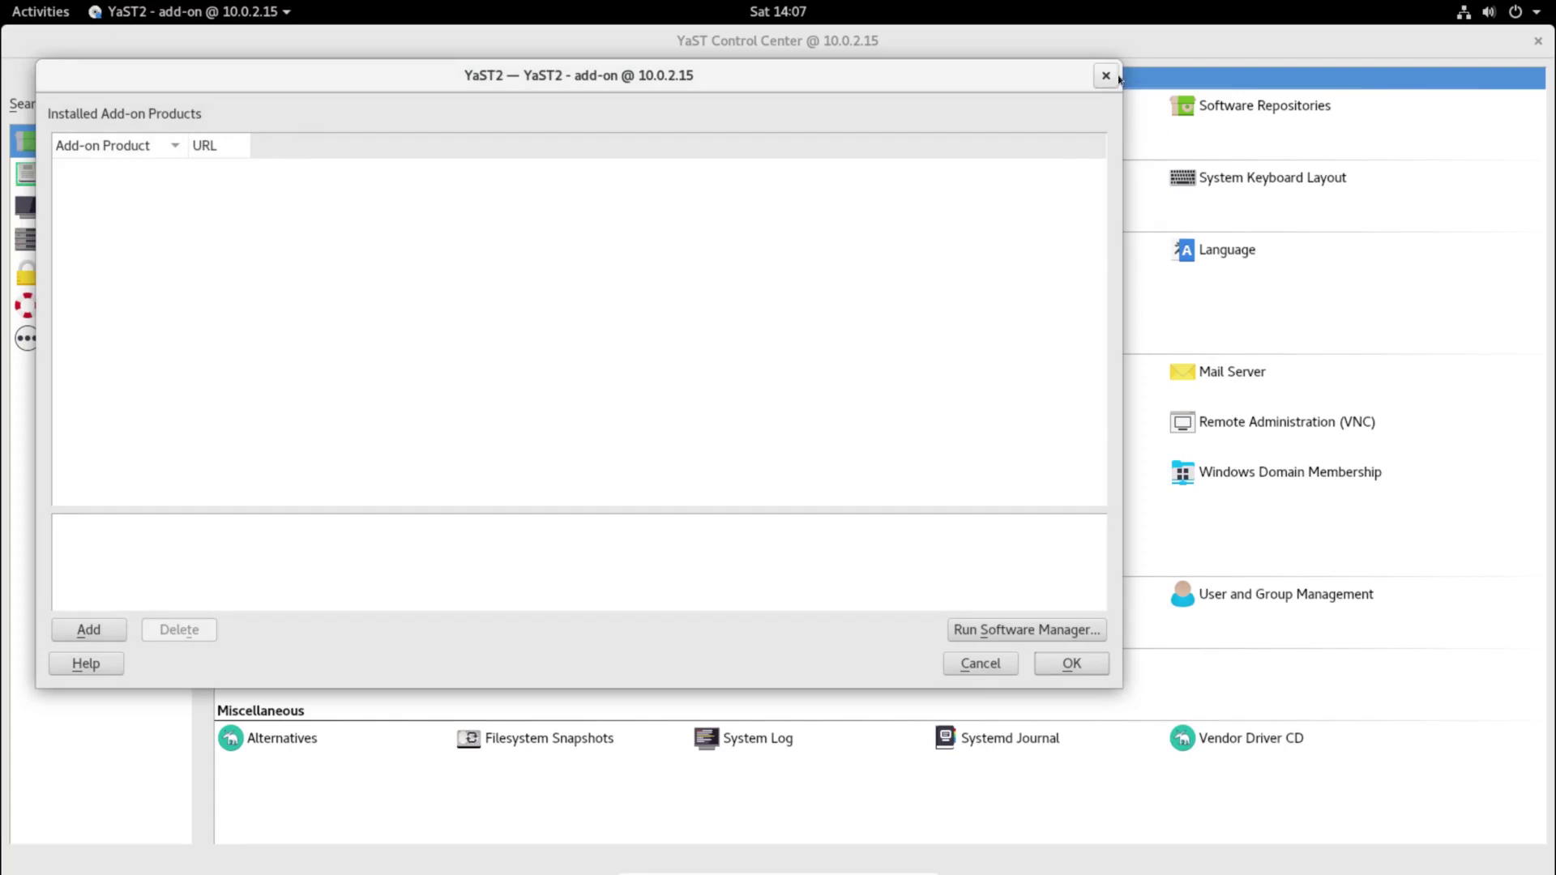
click(1106, 76)
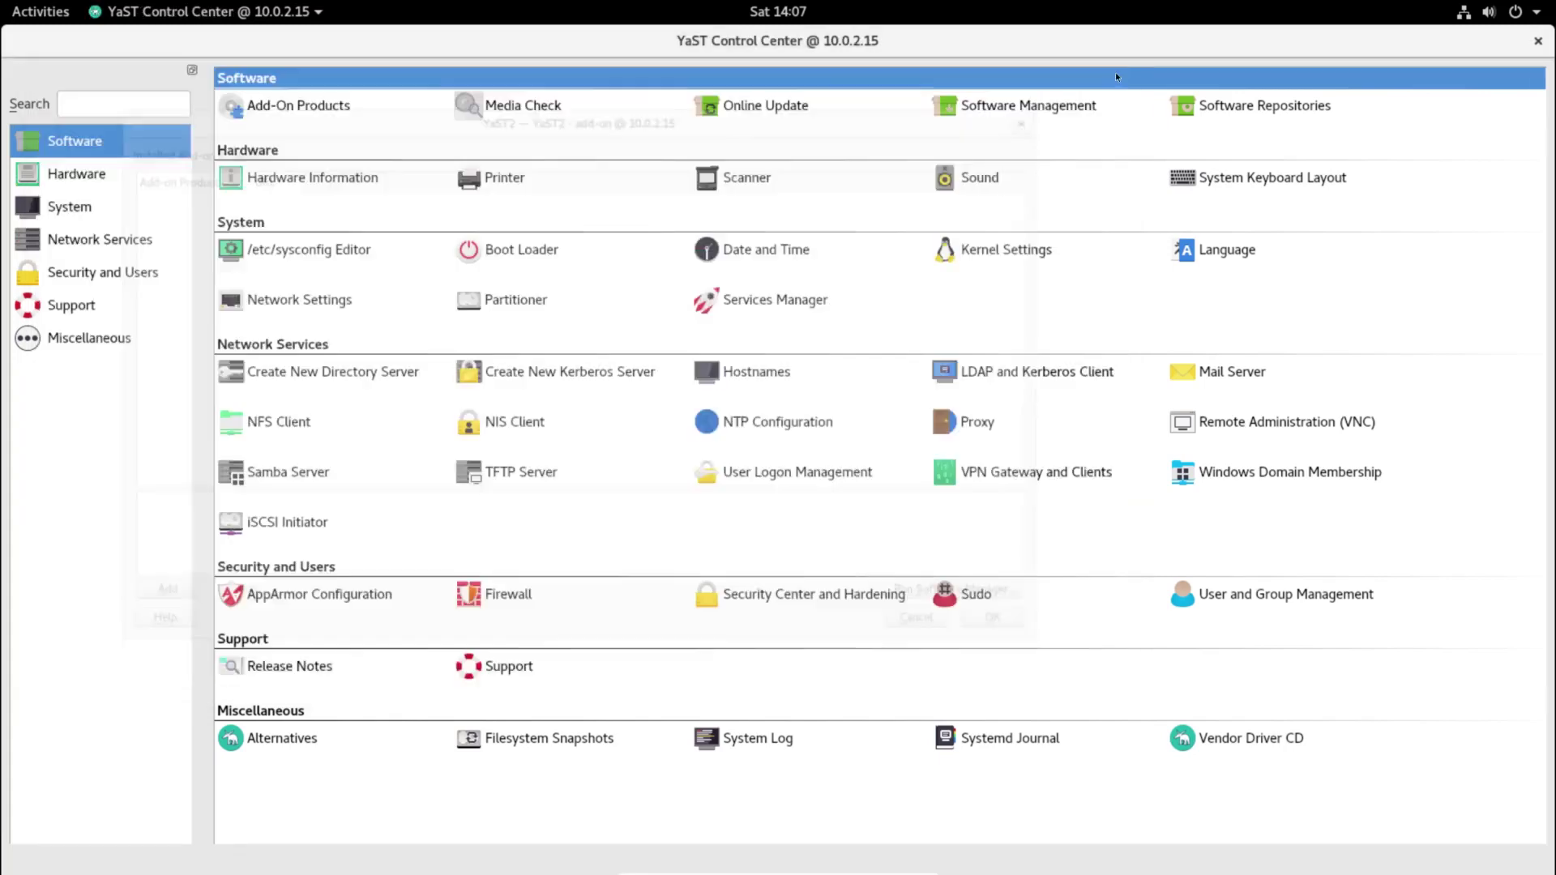
Step: Run Online Update, accept with no patches needed, then close the YaST Control Center
click(728, 122)
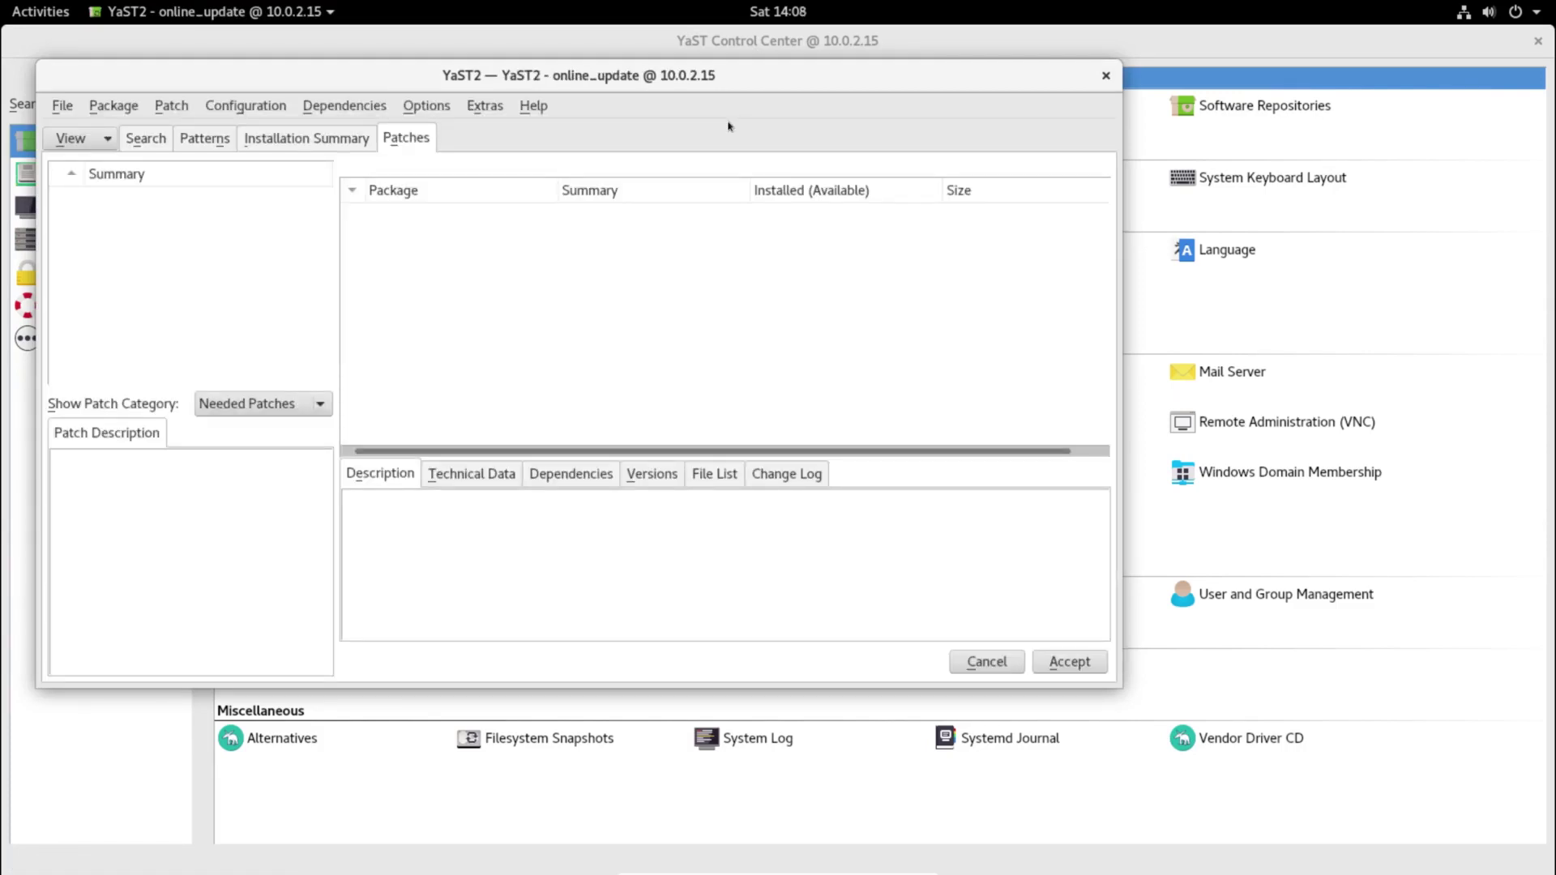
click(1070, 662)
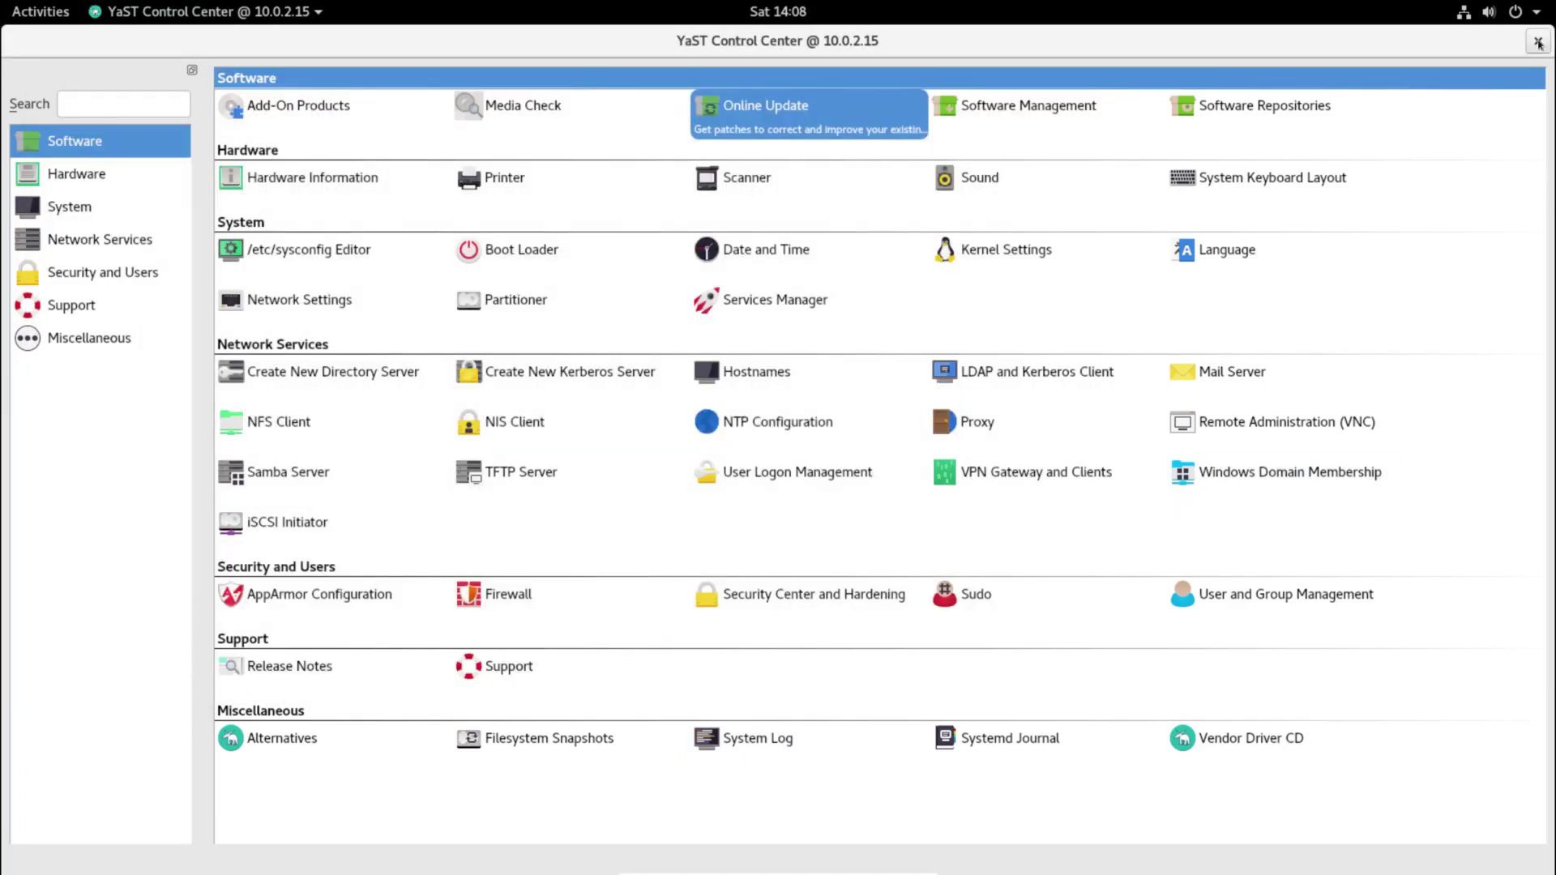
click(1538, 43)
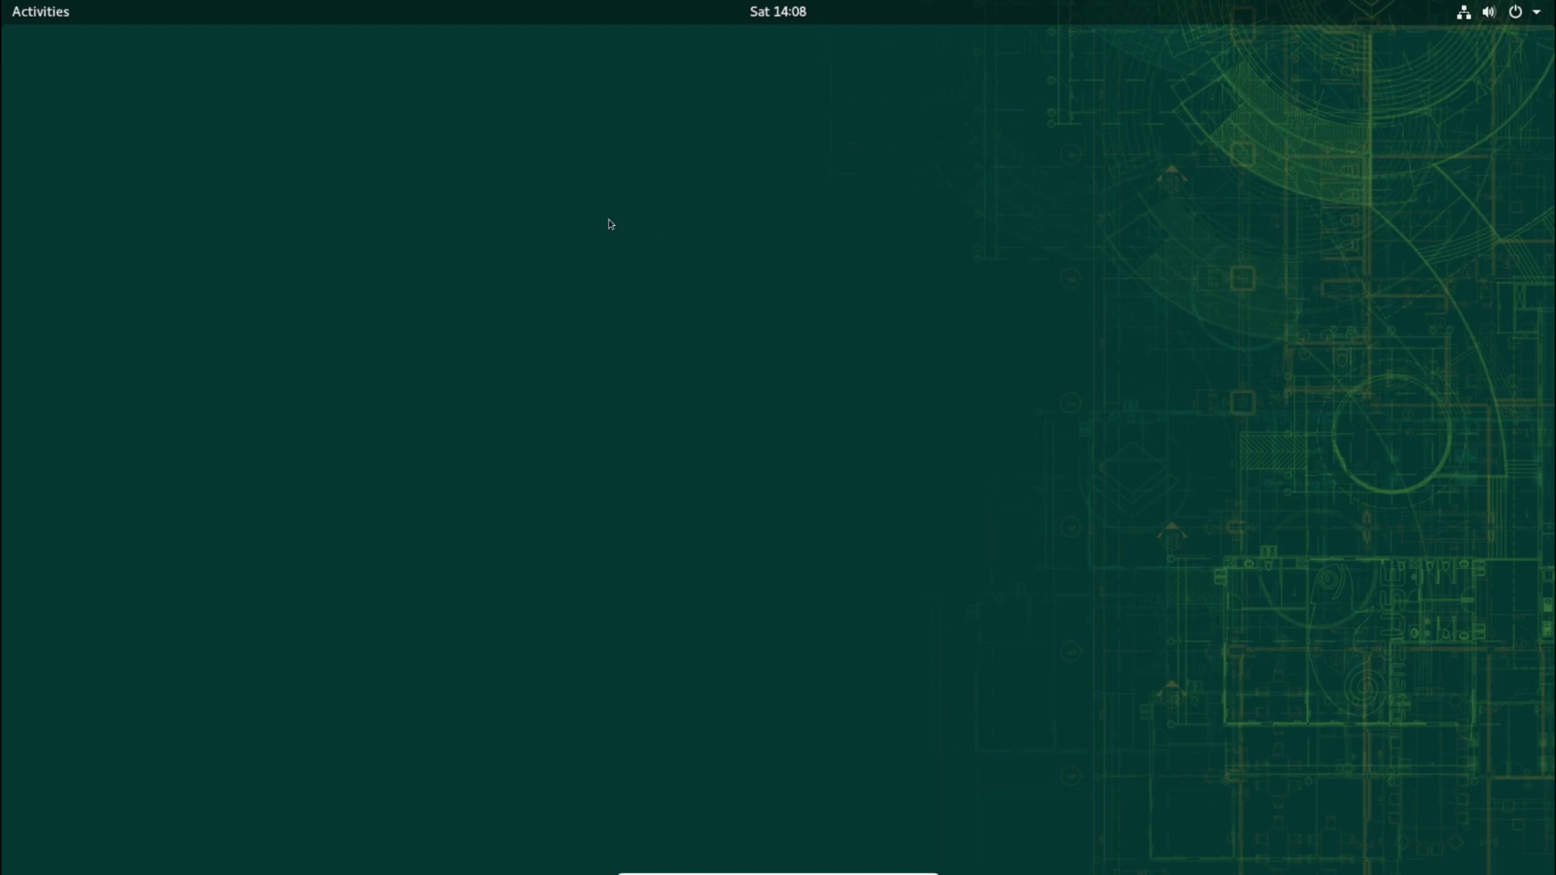
Step: Open Background settings from the desktop menu and preview both wallpaper choosers without changes
right_click(610, 224)
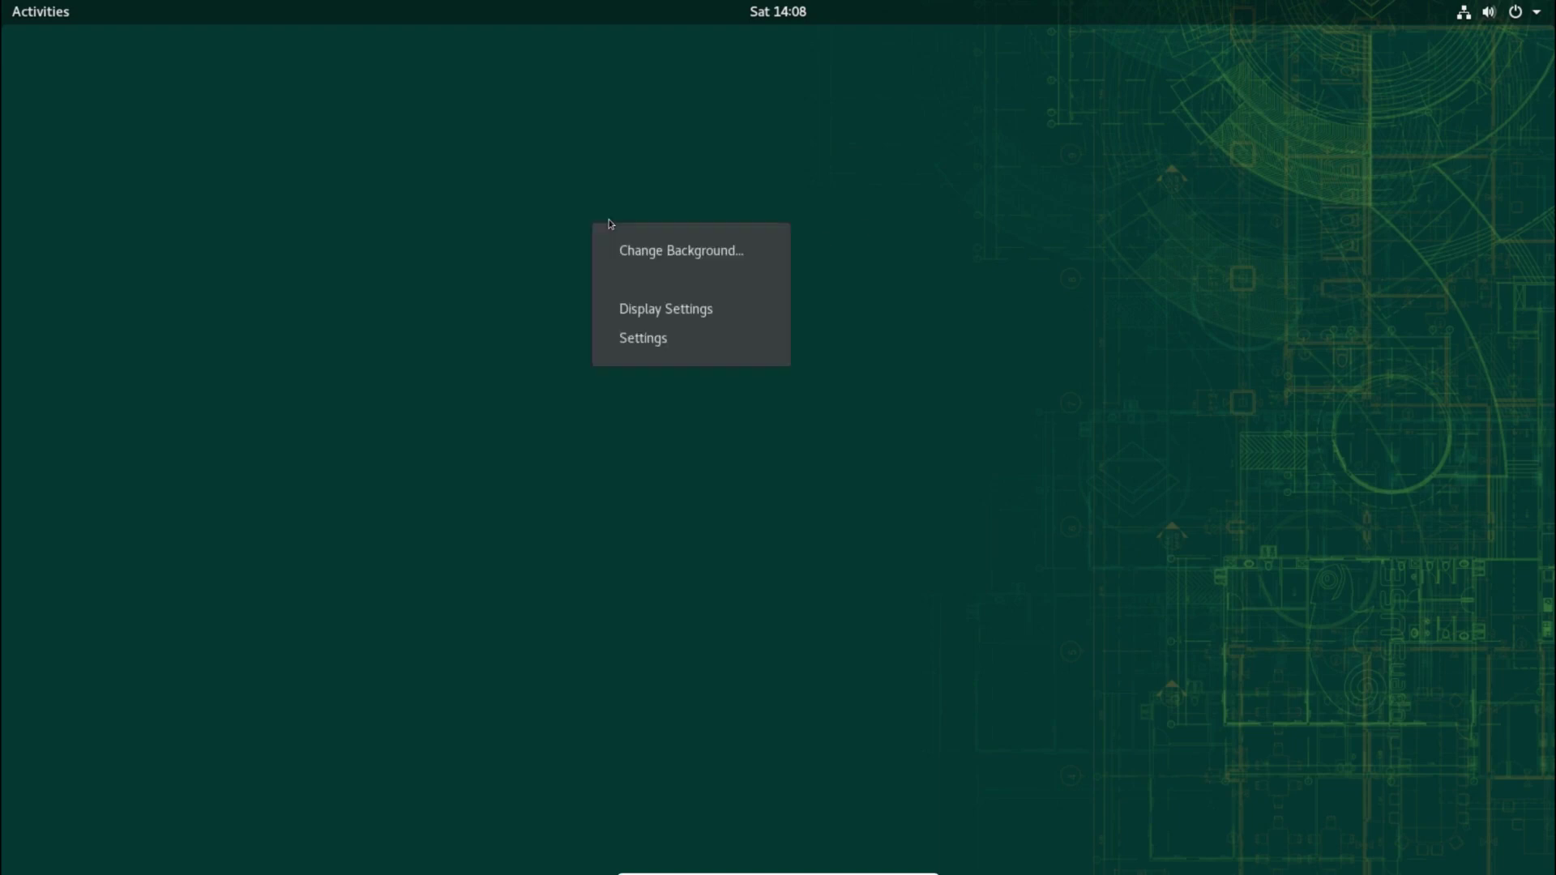
click(677, 255)
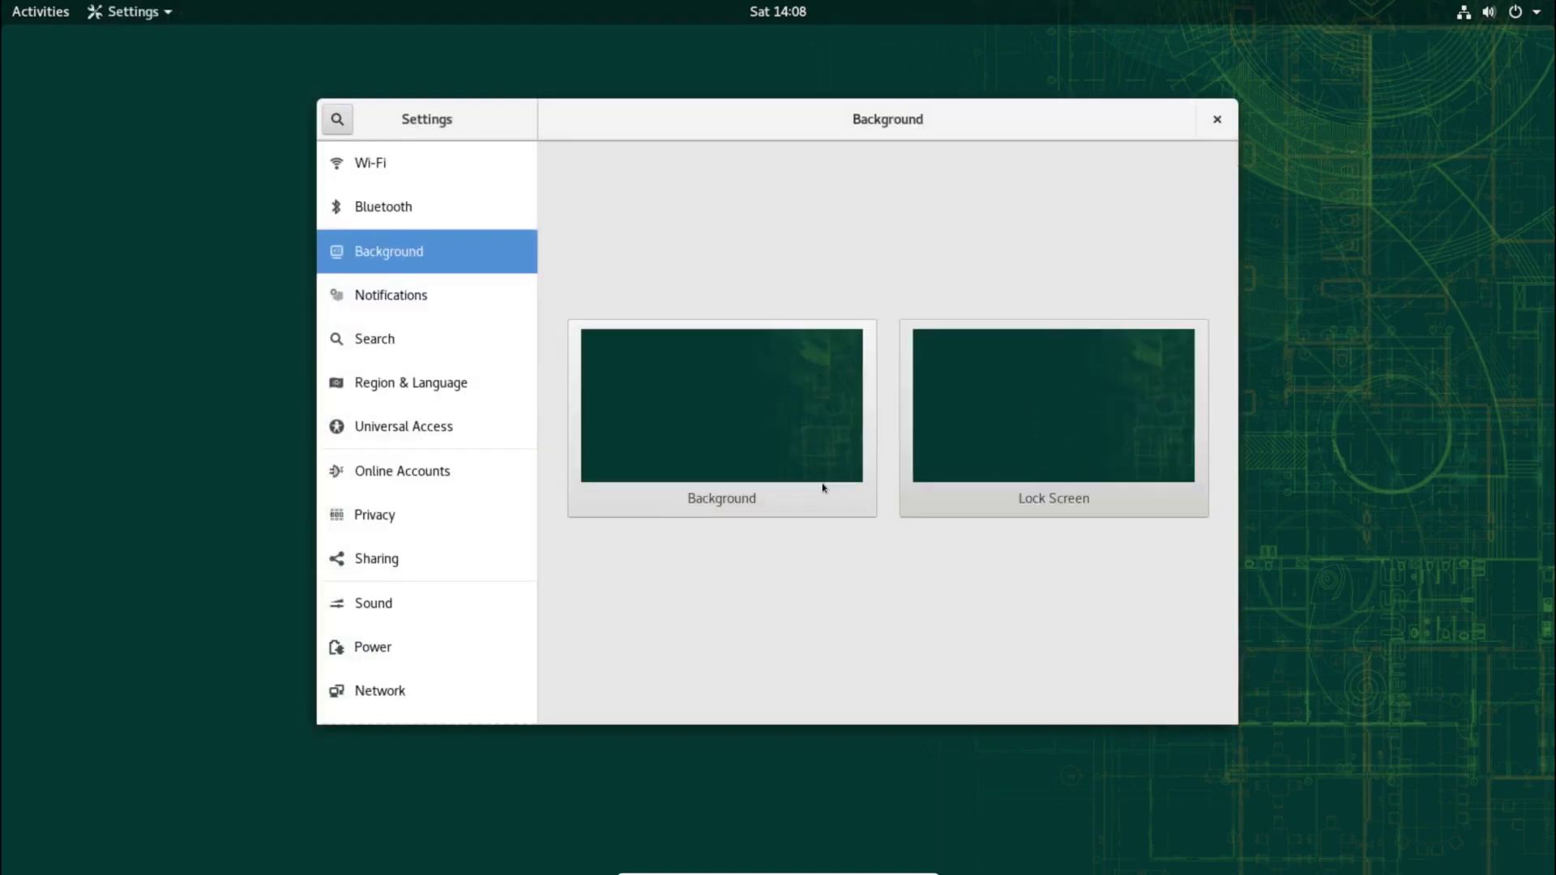
click(805, 427)
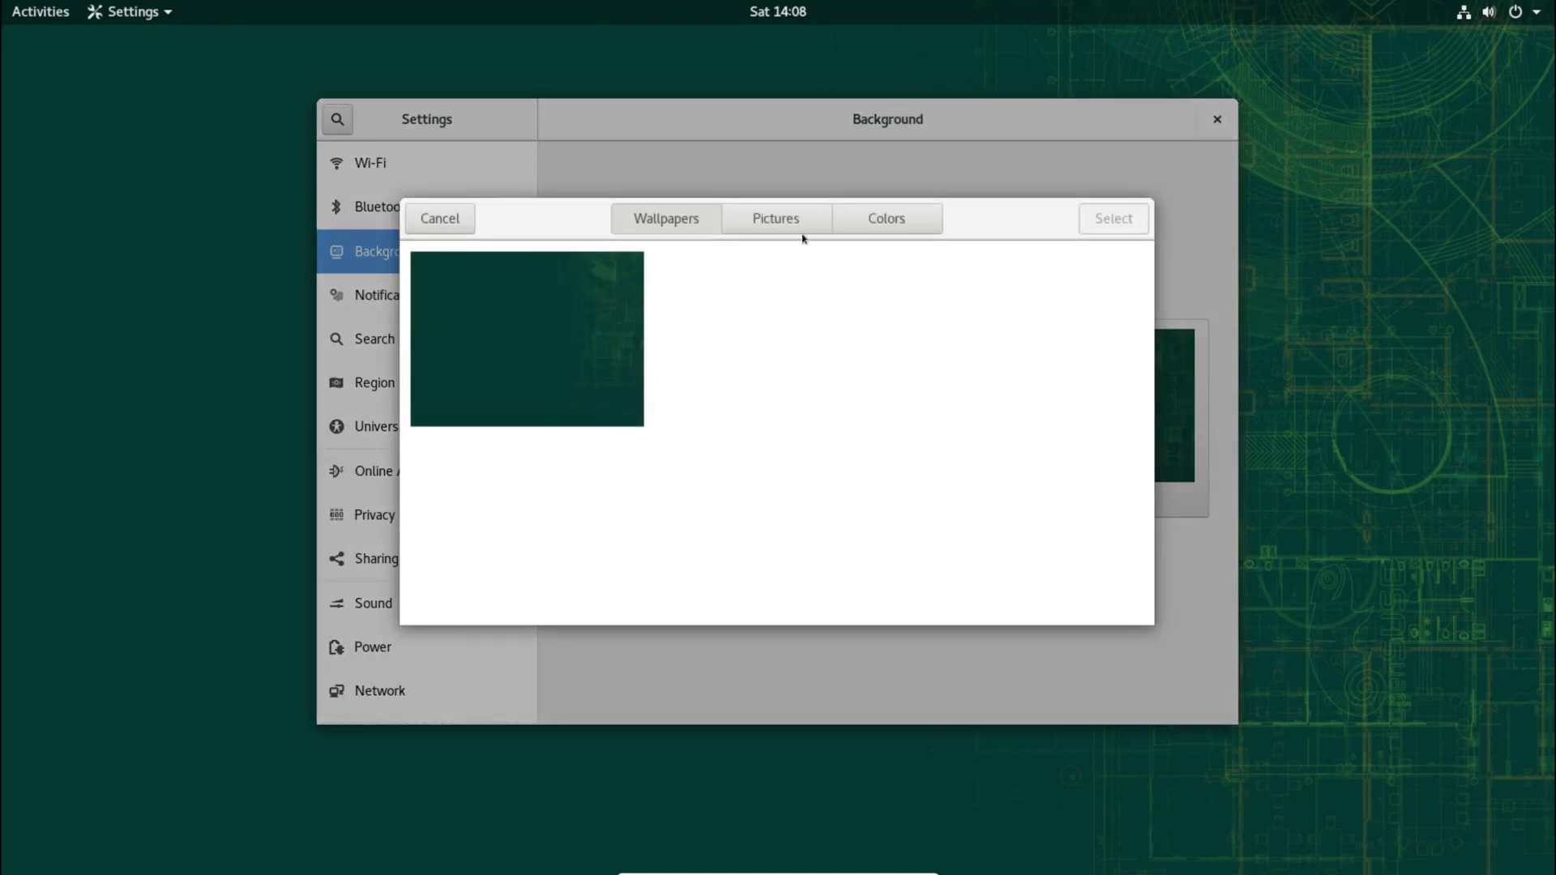
click(436, 220)
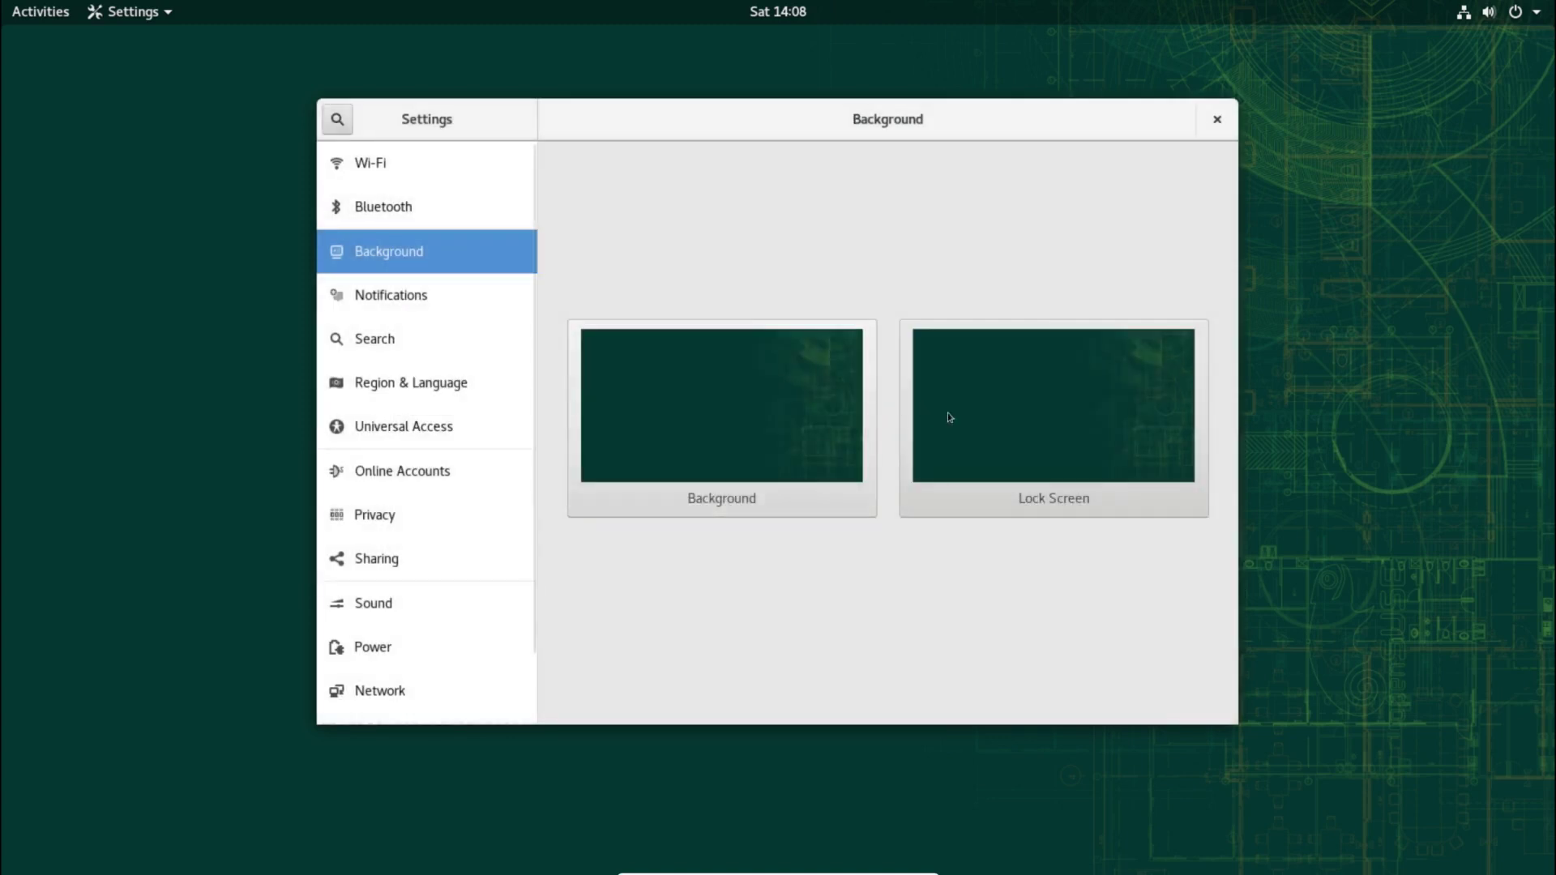
click(1011, 424)
click(433, 223)
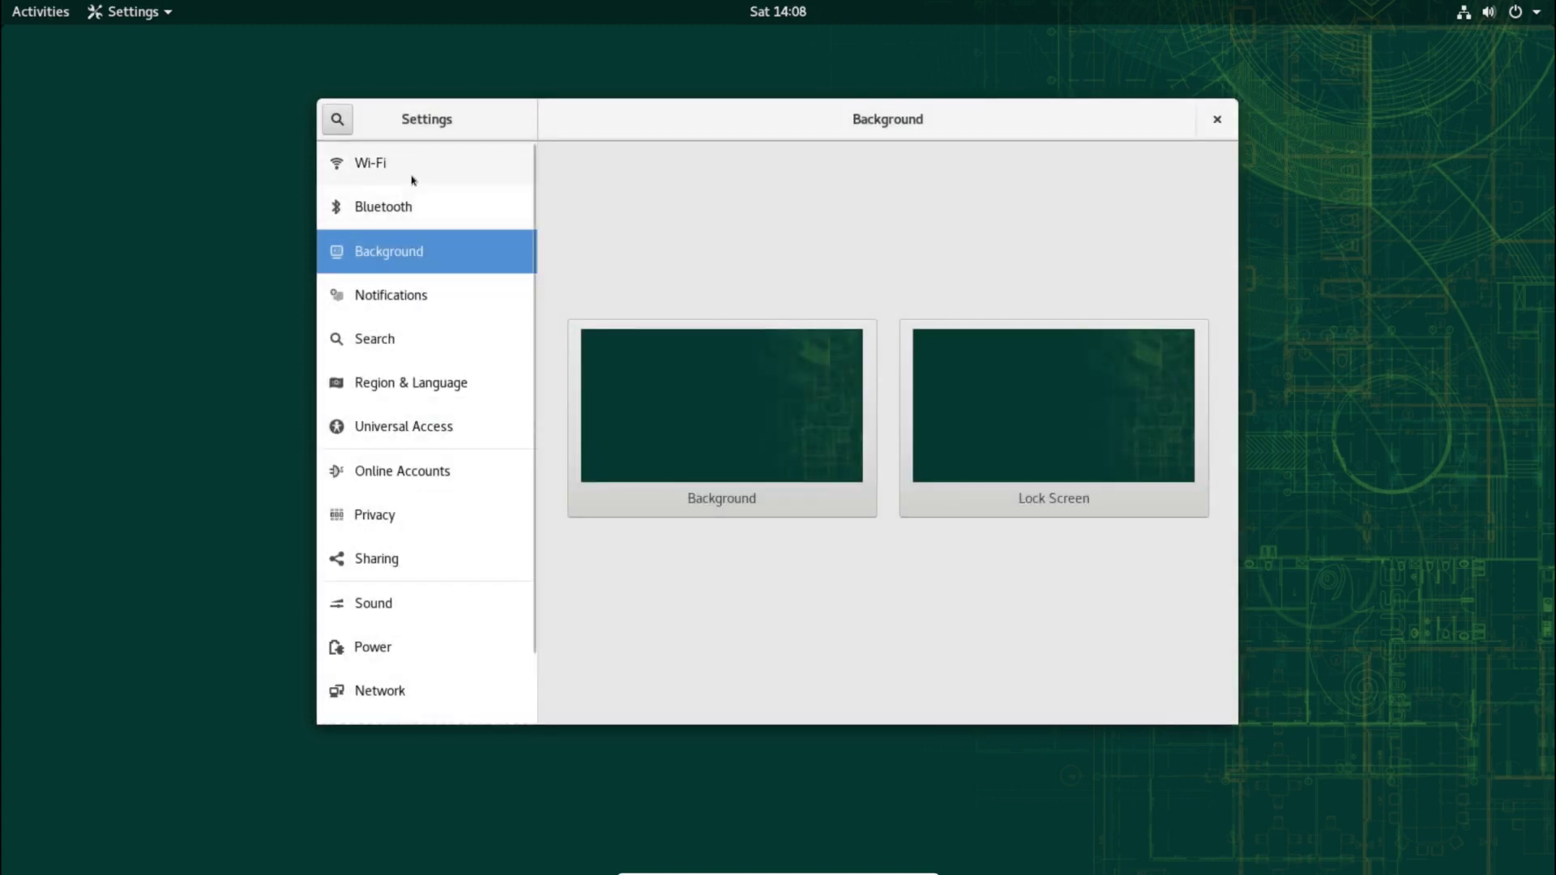
Step: Browse the Wi-Fi, Bluetooth, Notifications, Search, Region & Language, Universal Access and Online Accounts panels
click(413, 179)
click(415, 207)
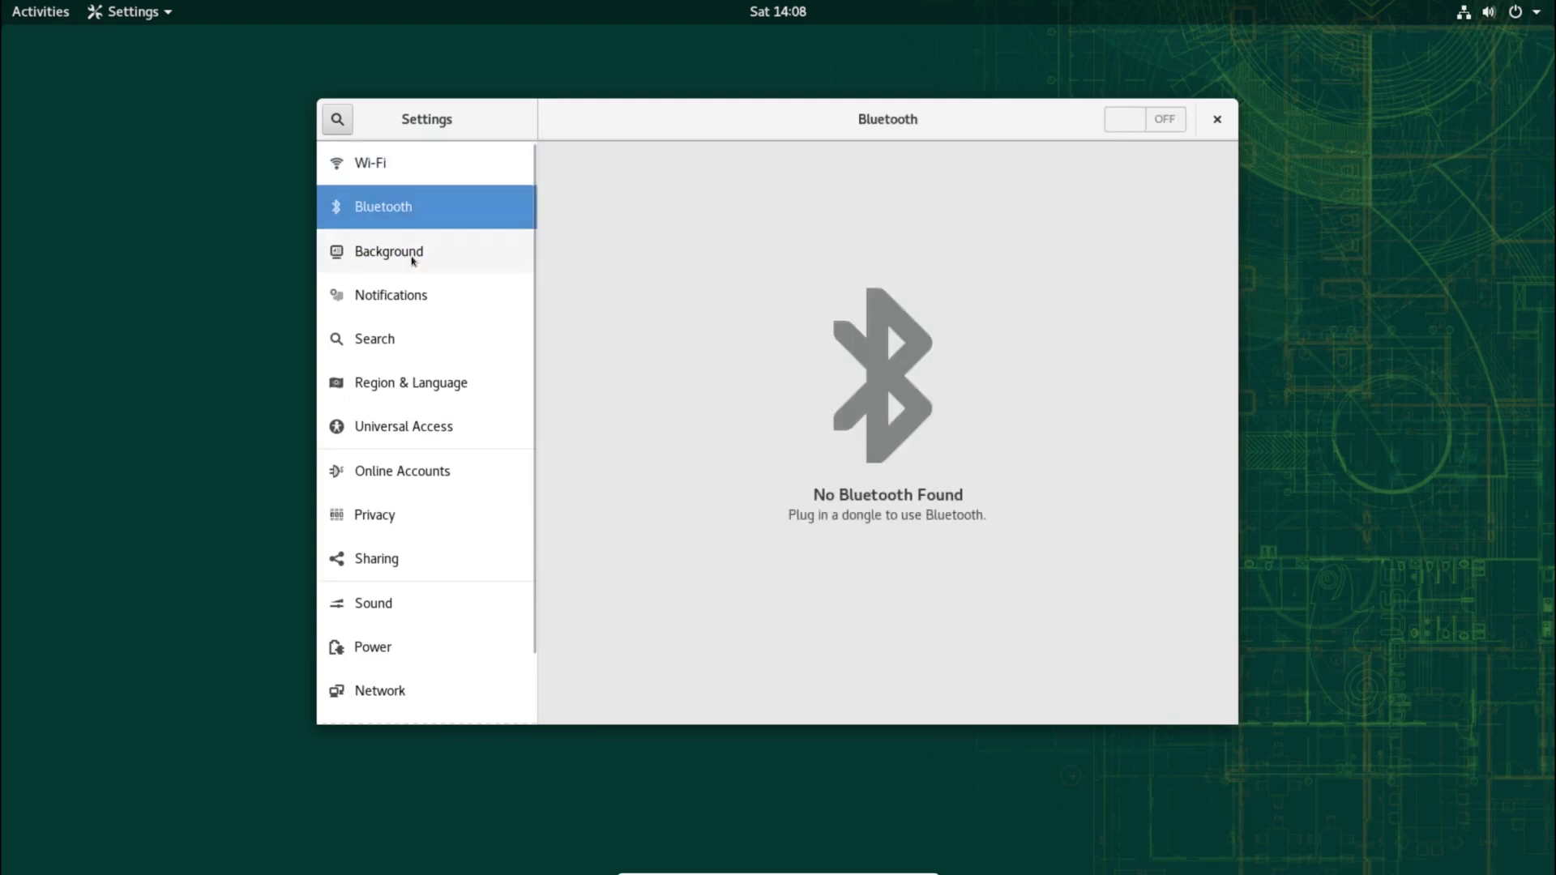
click(412, 295)
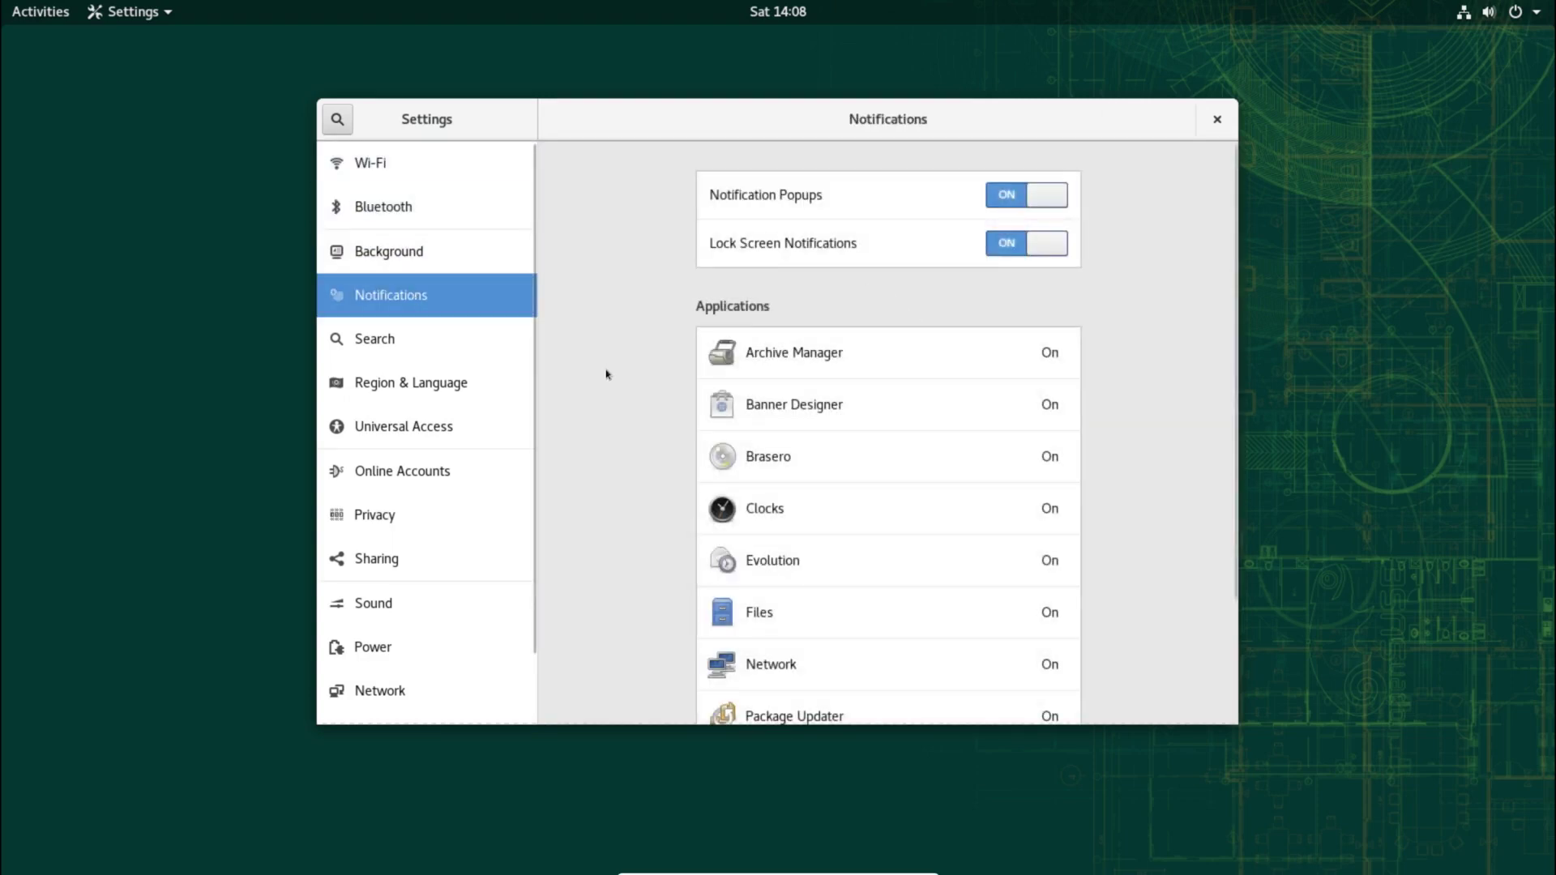
scroll(606, 375, down, 3)
click(432, 340)
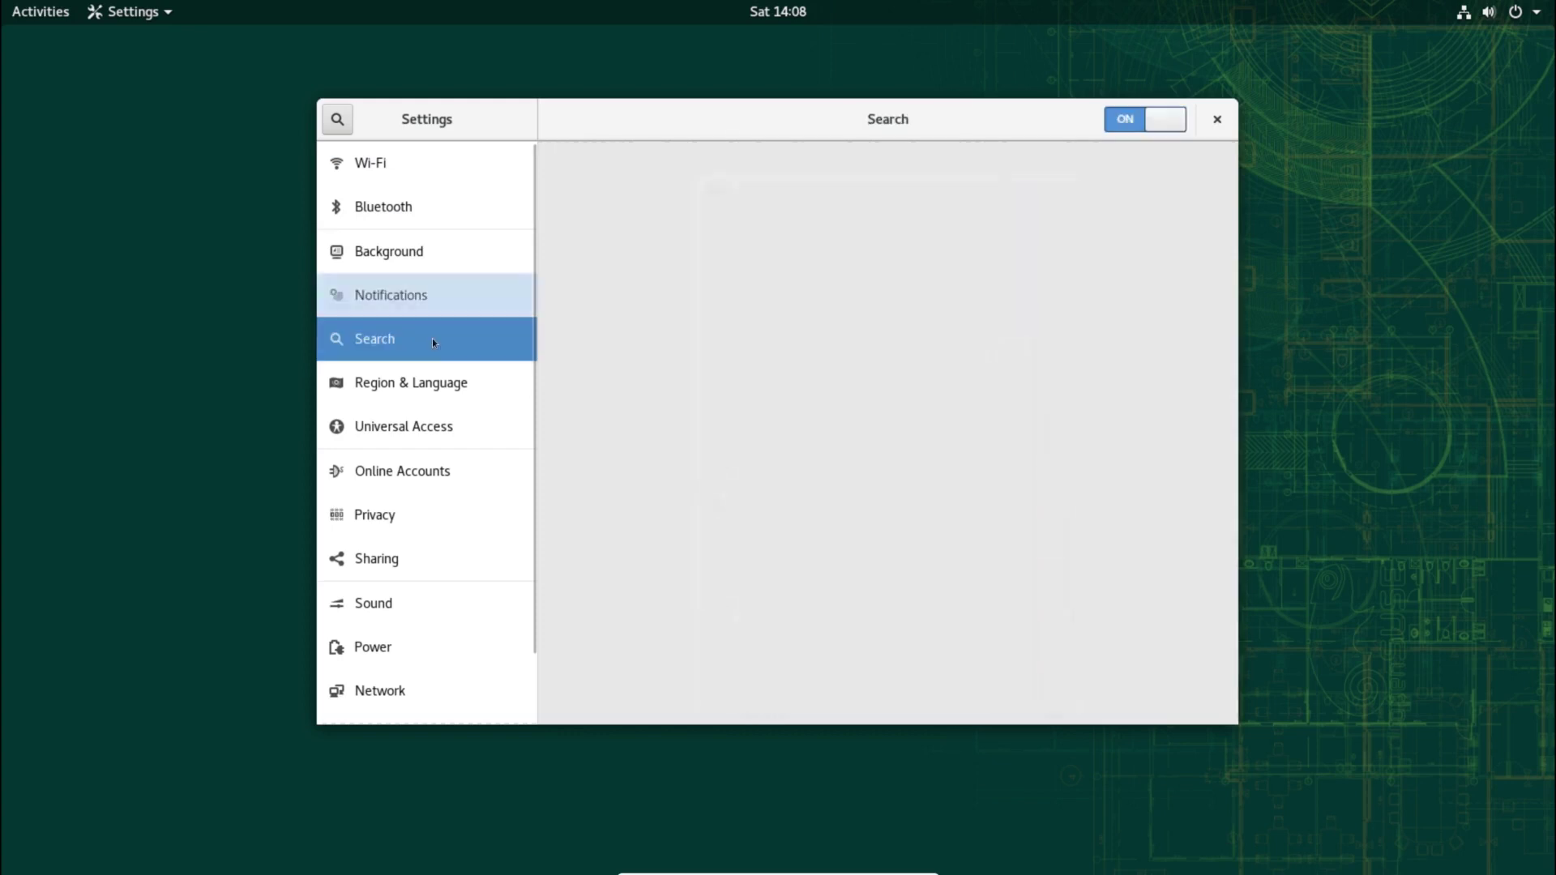
scroll(588, 356, down, 2)
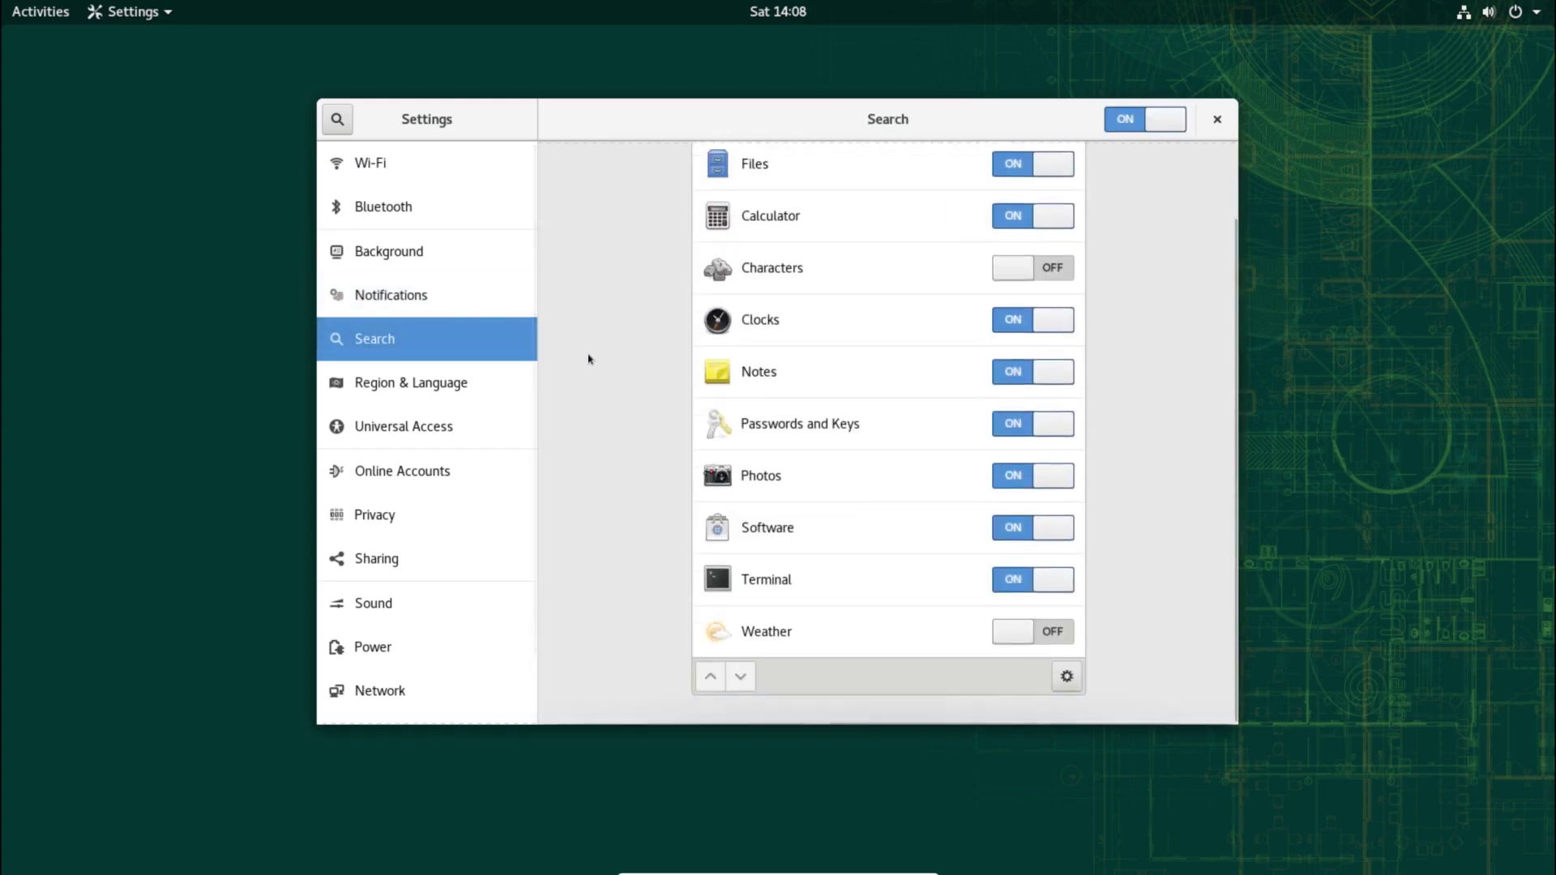
click(480, 392)
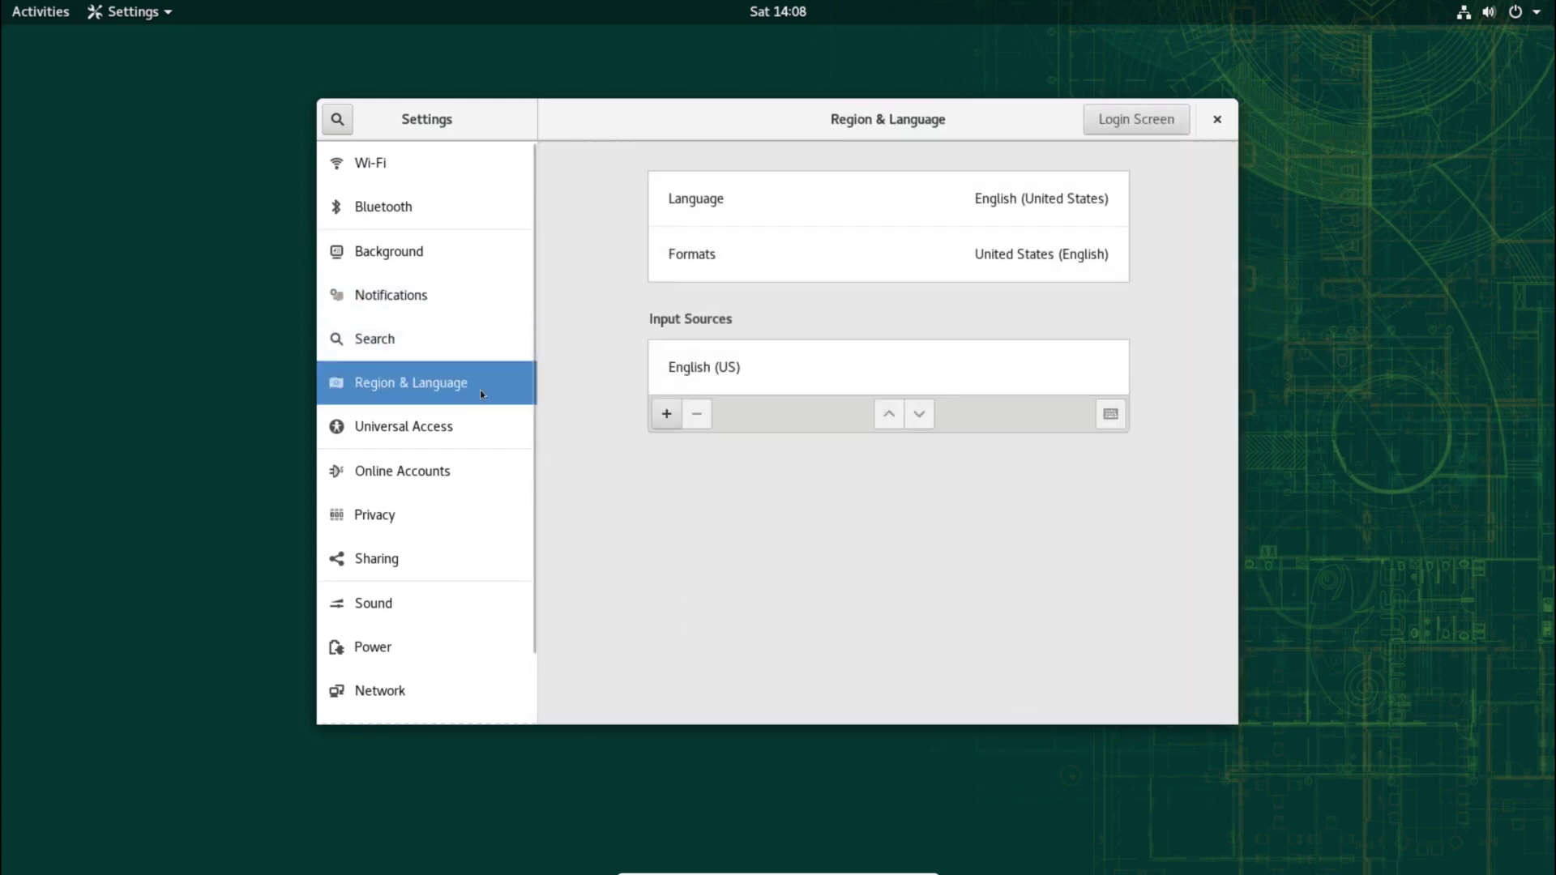
click(461, 424)
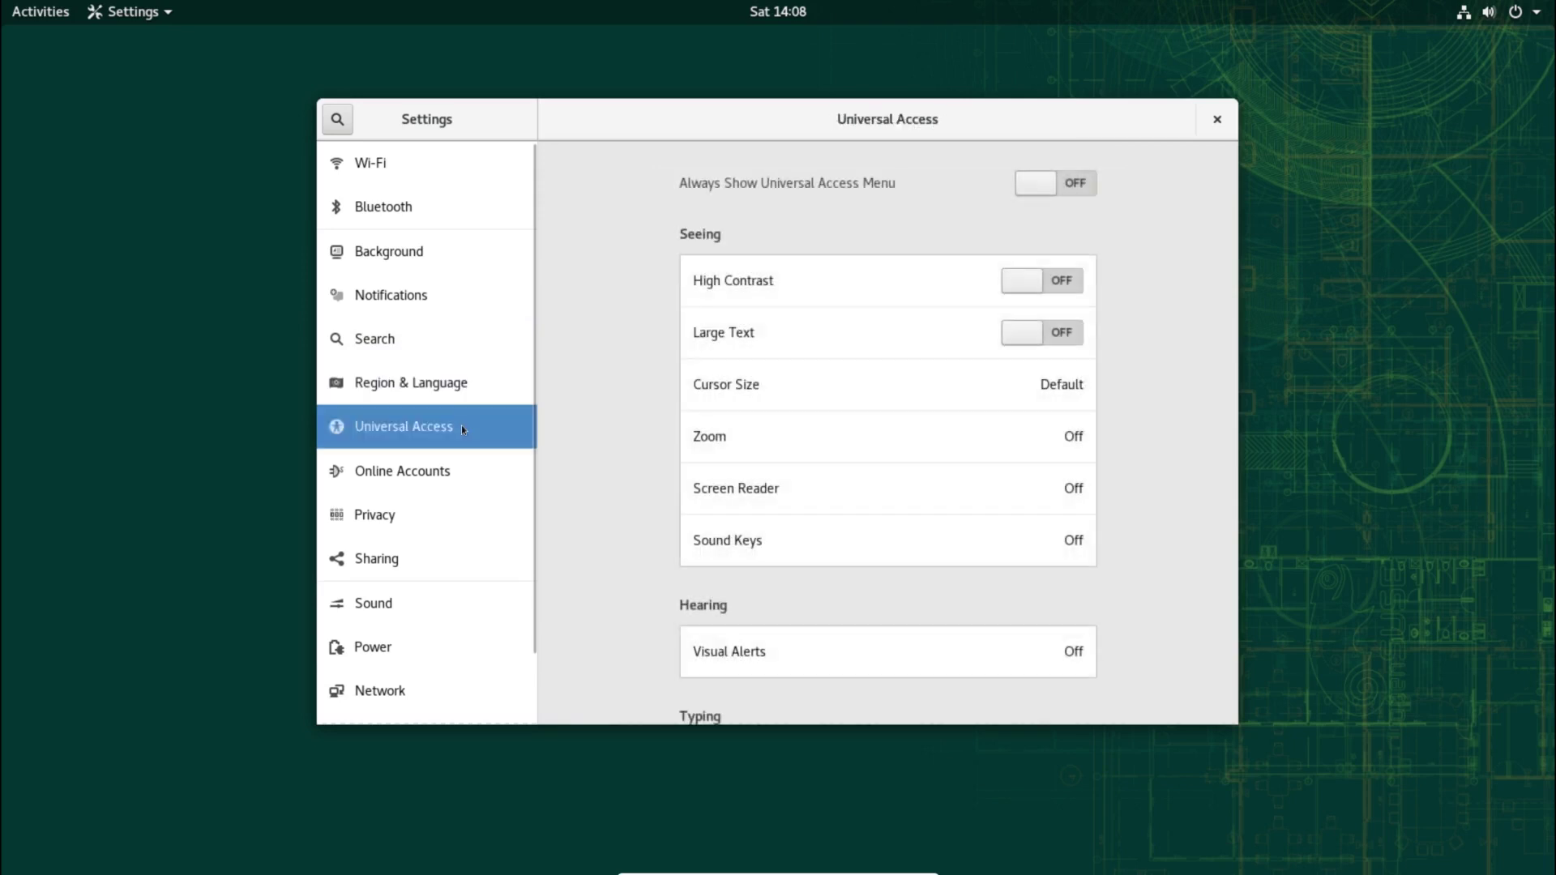
click(434, 472)
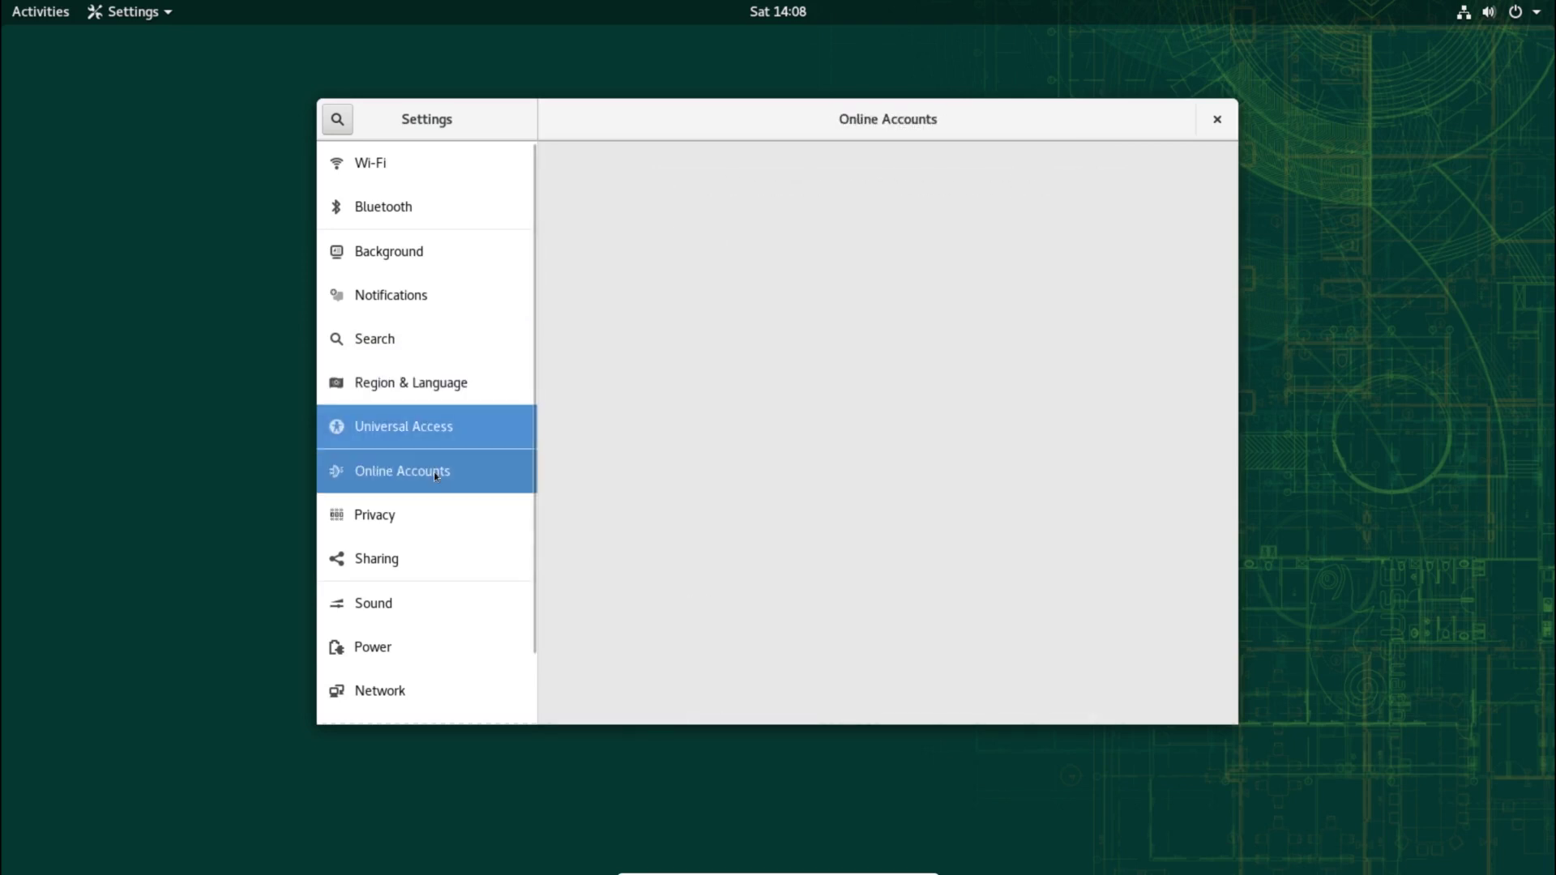
Step: Review Privacy, Sharing, Sound, Power and Network (wired at 1000 Mb/s), then Devices
scroll(1056, 333, down, 3)
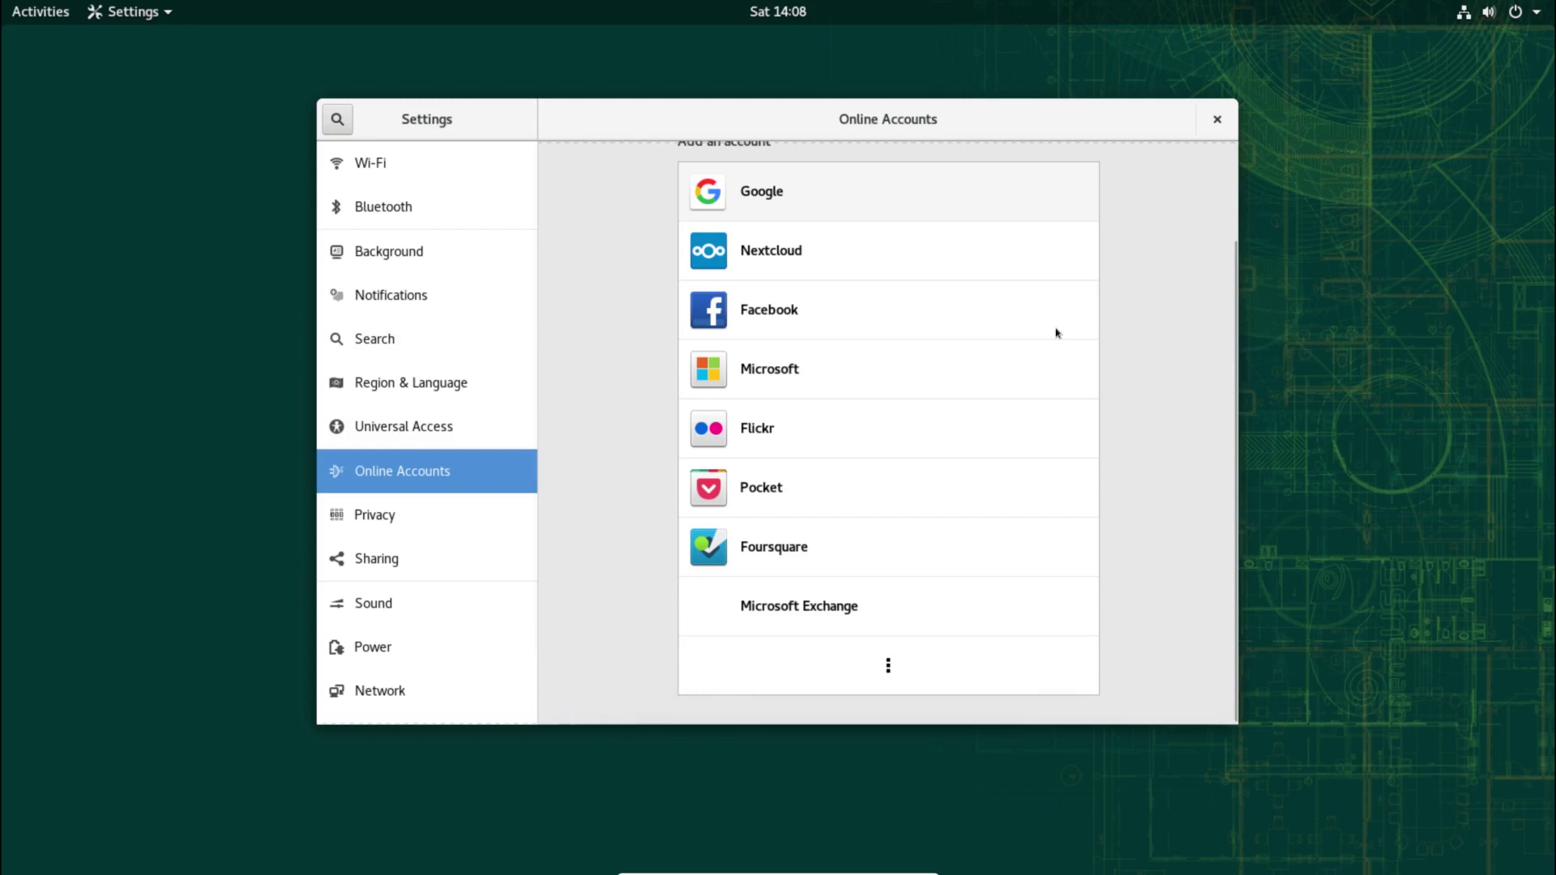
scroll(924, 333, up, 3)
click(483, 520)
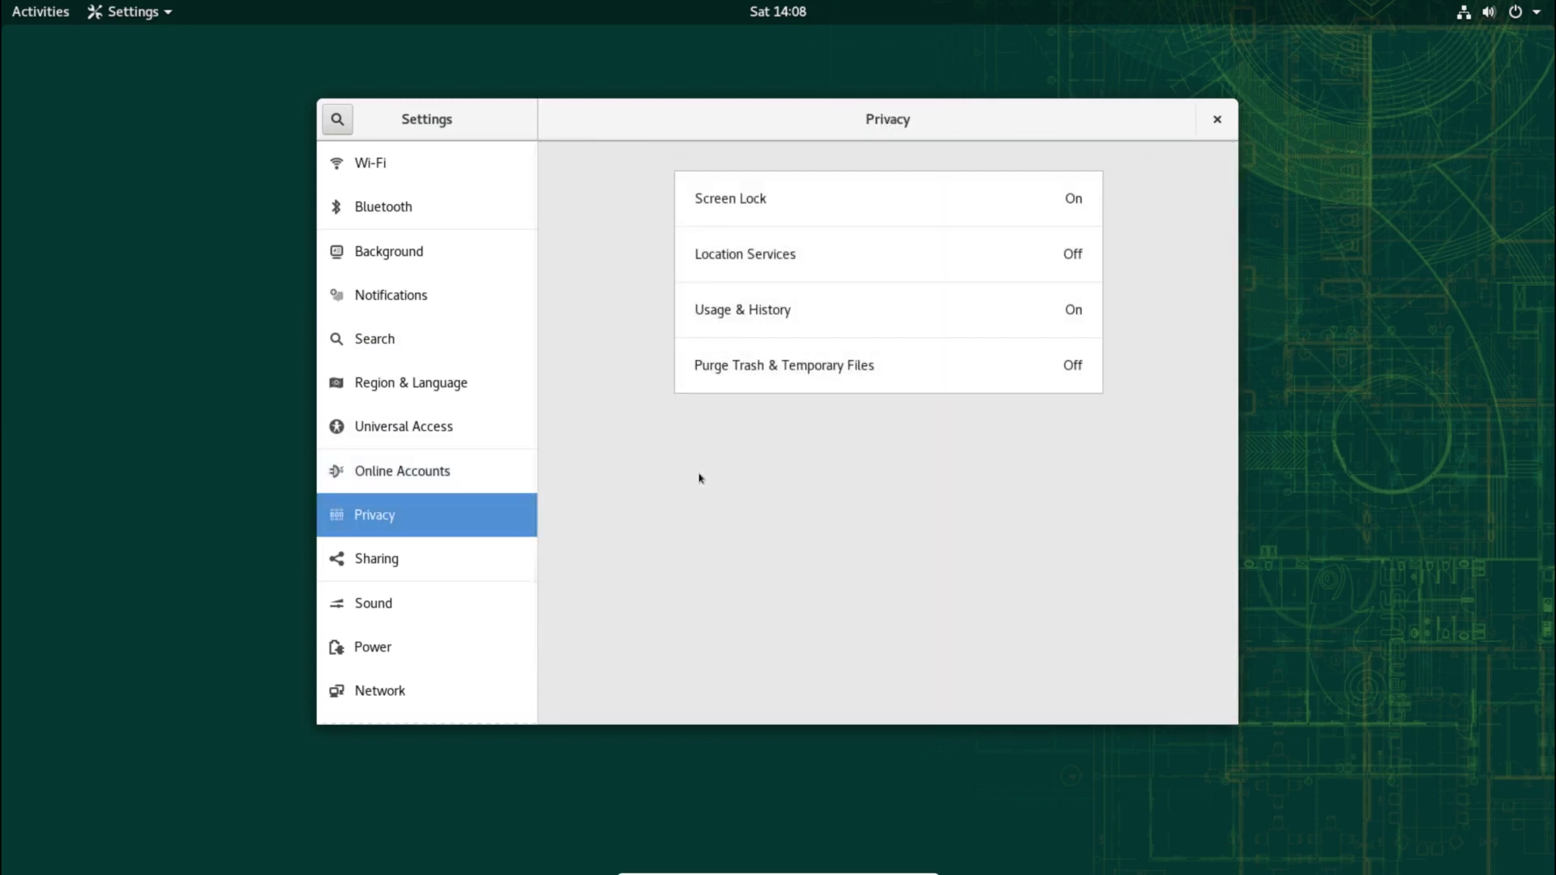
click(435, 561)
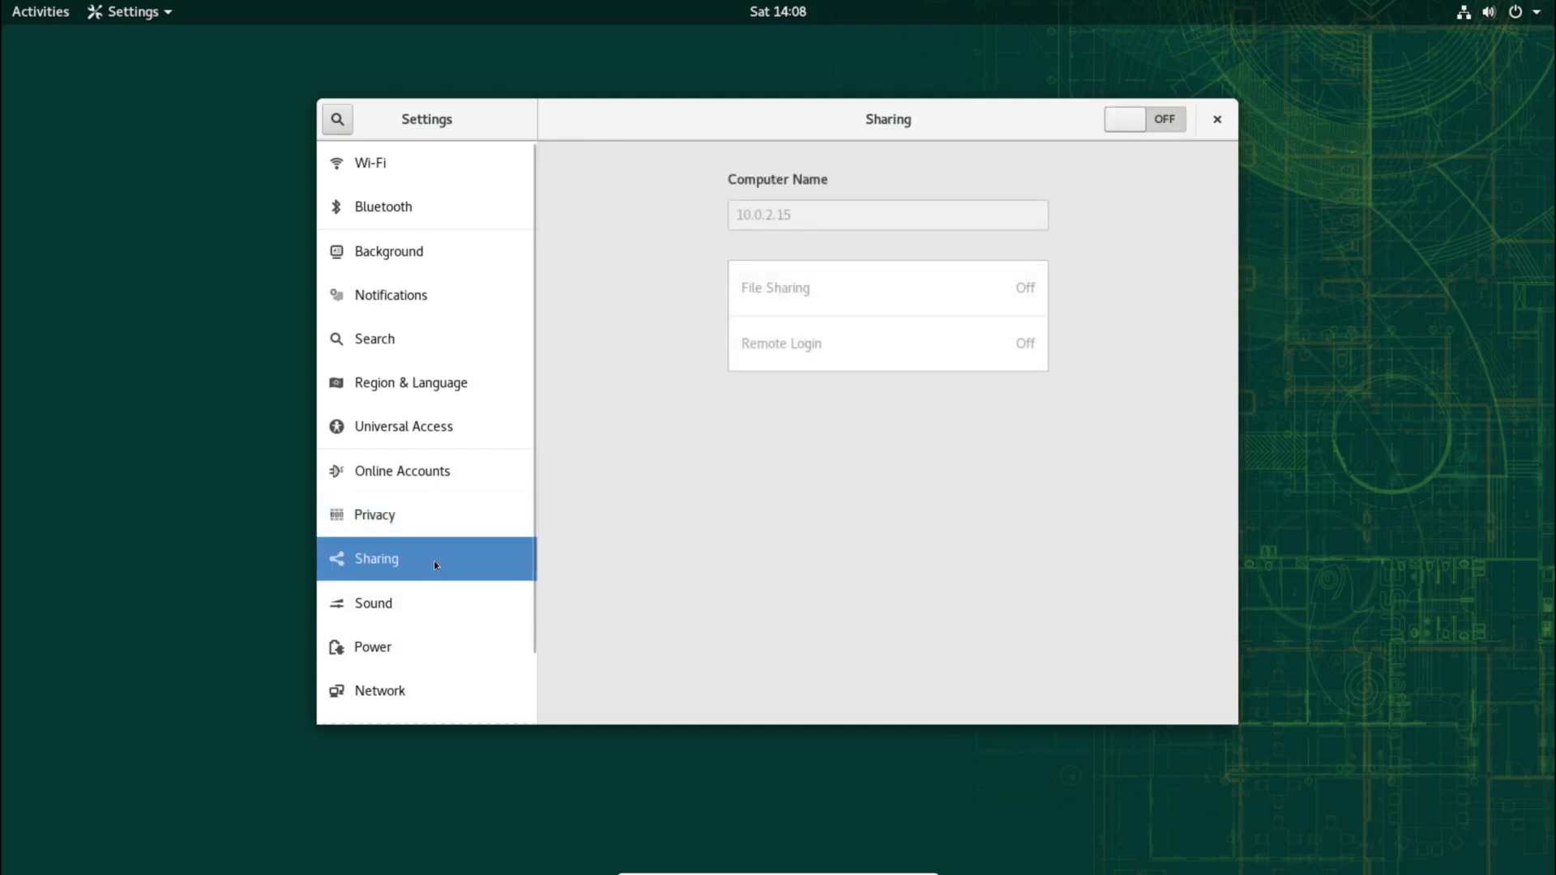
scroll(434, 561, down, 2)
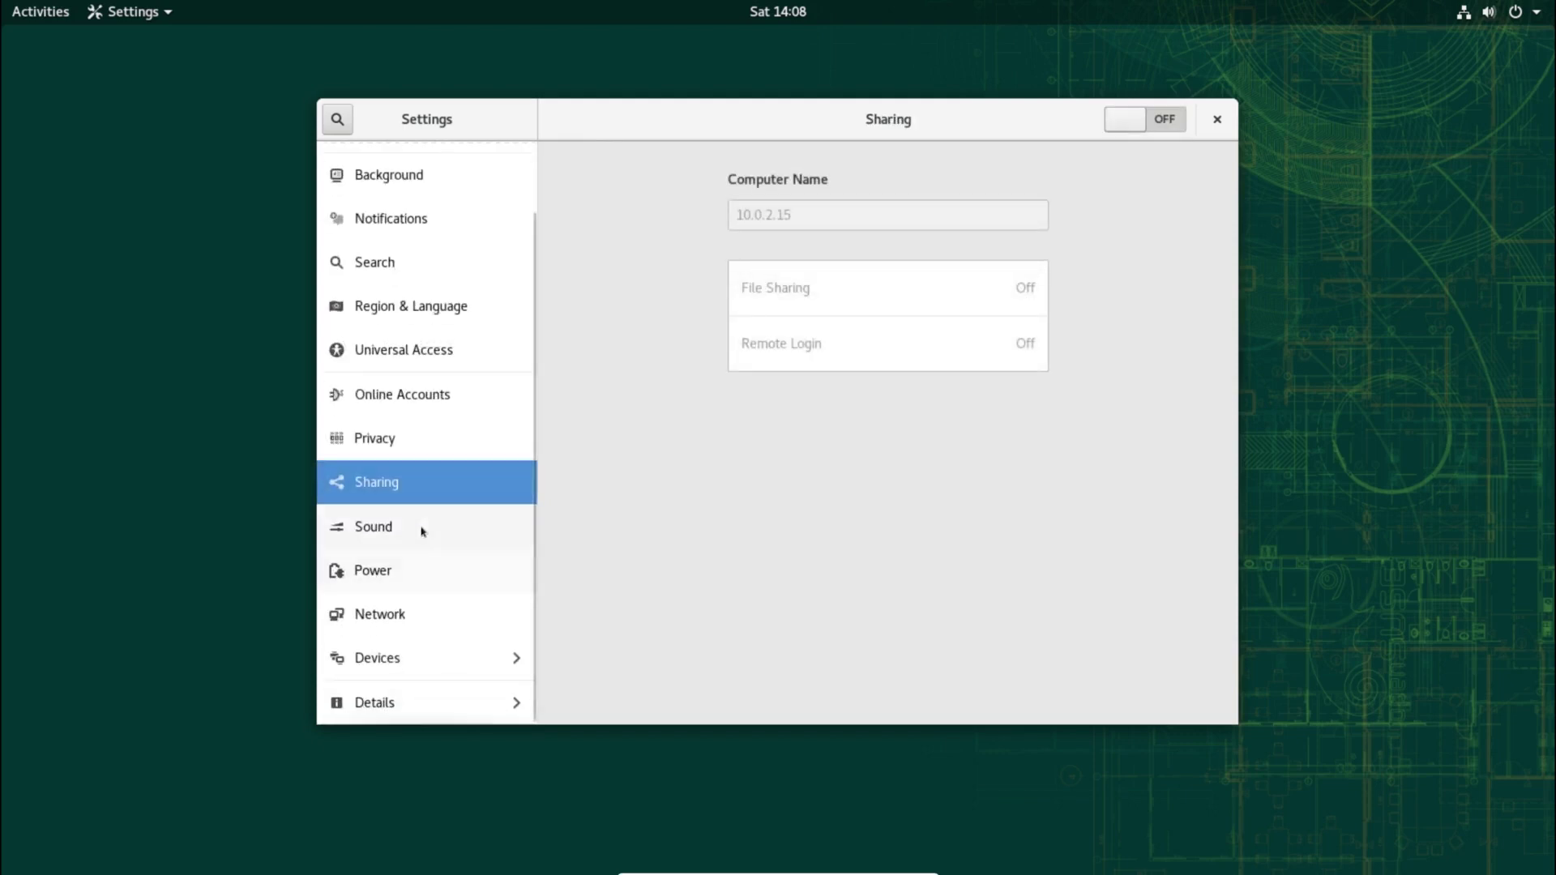
click(420, 527)
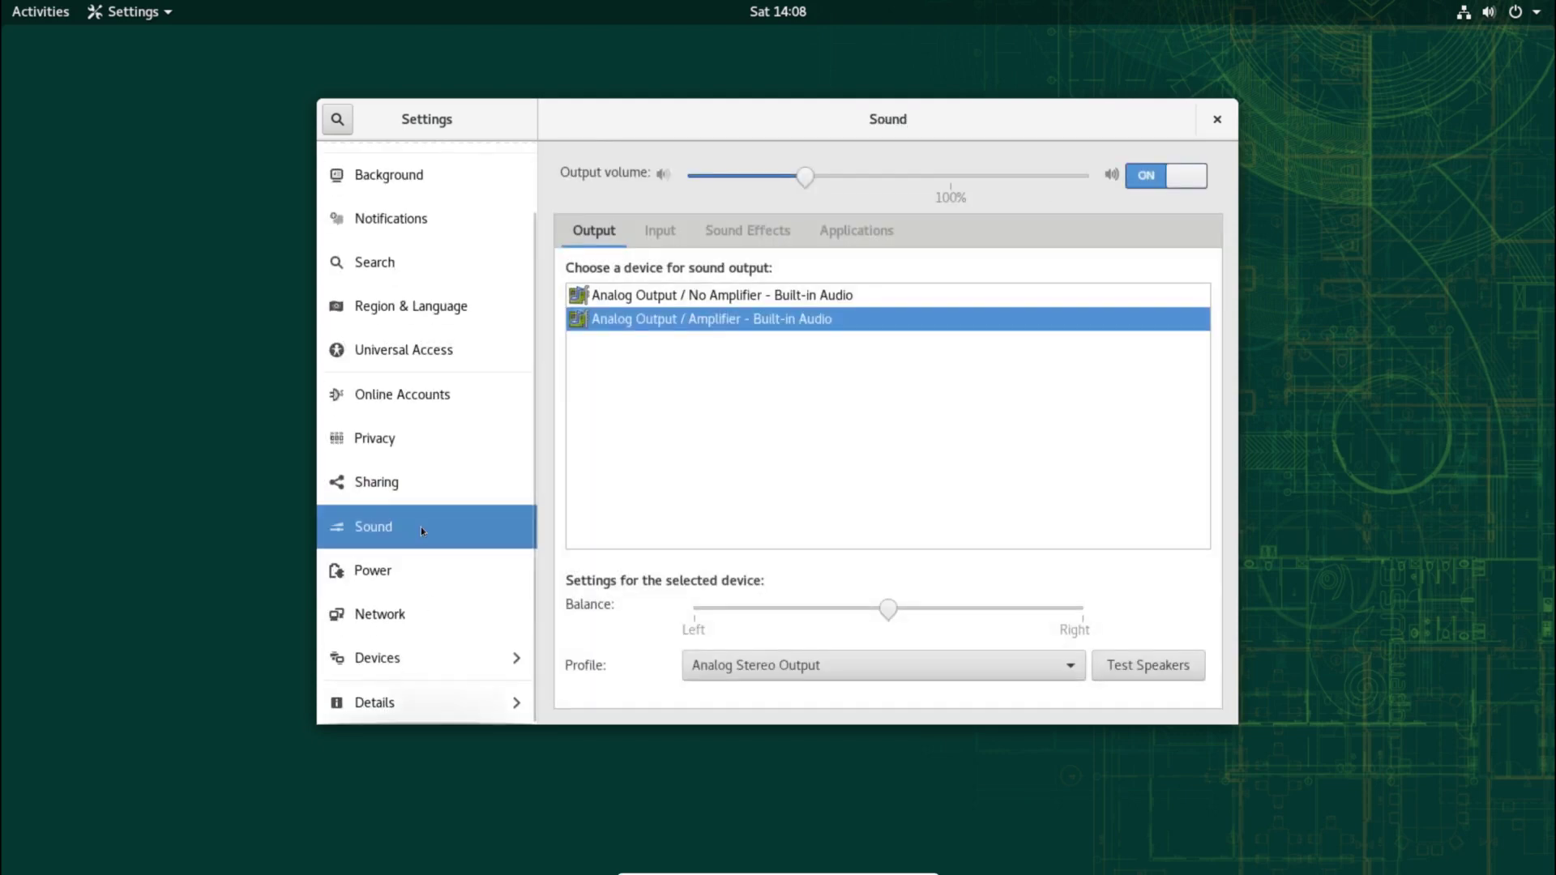
click(433, 577)
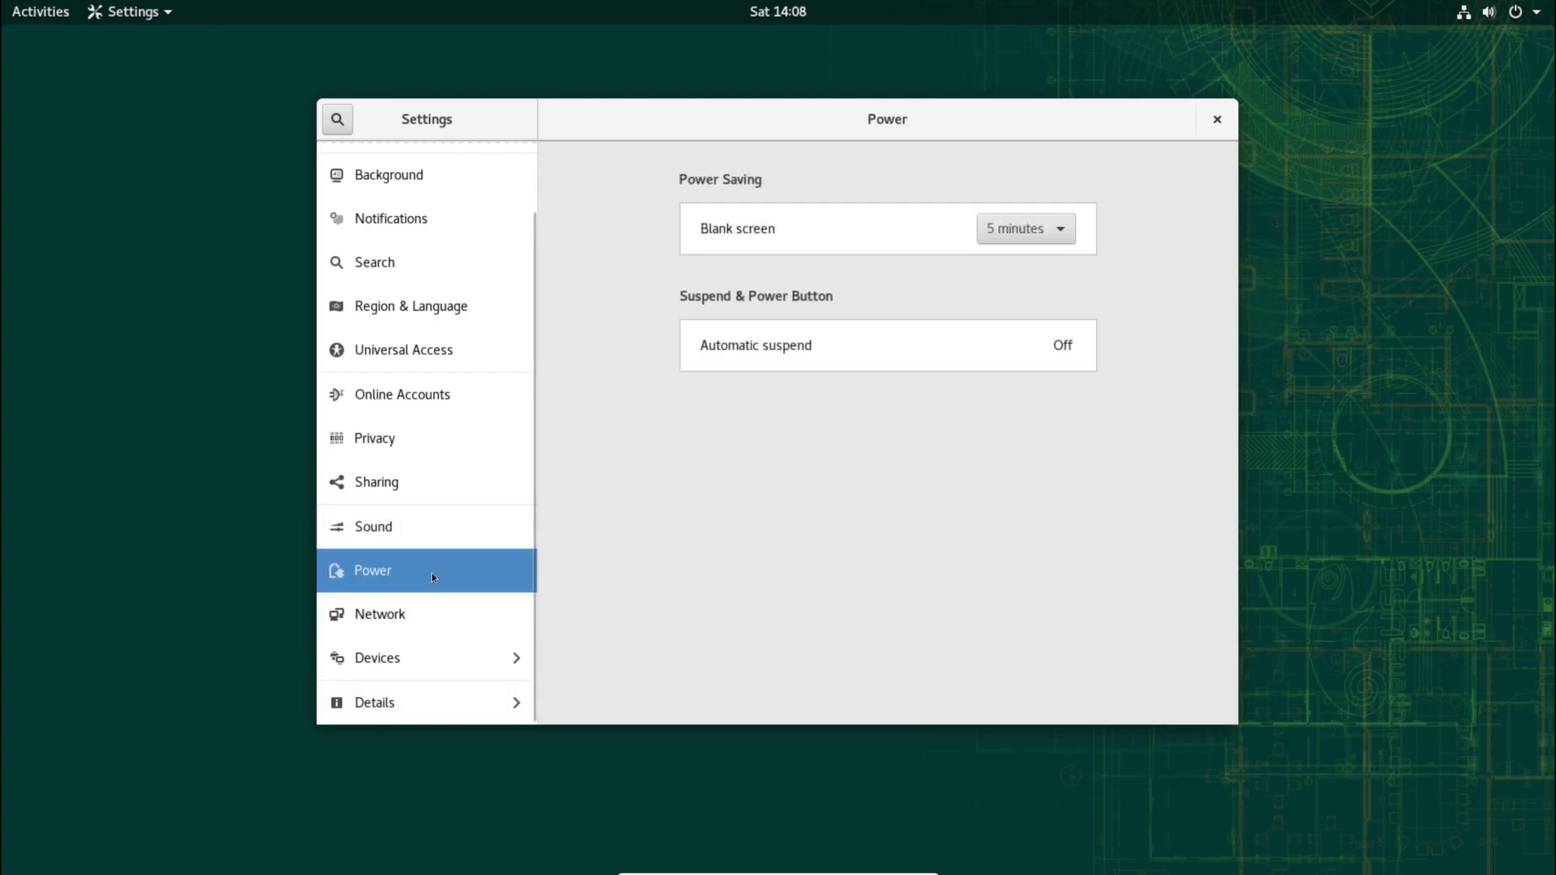
click(451, 620)
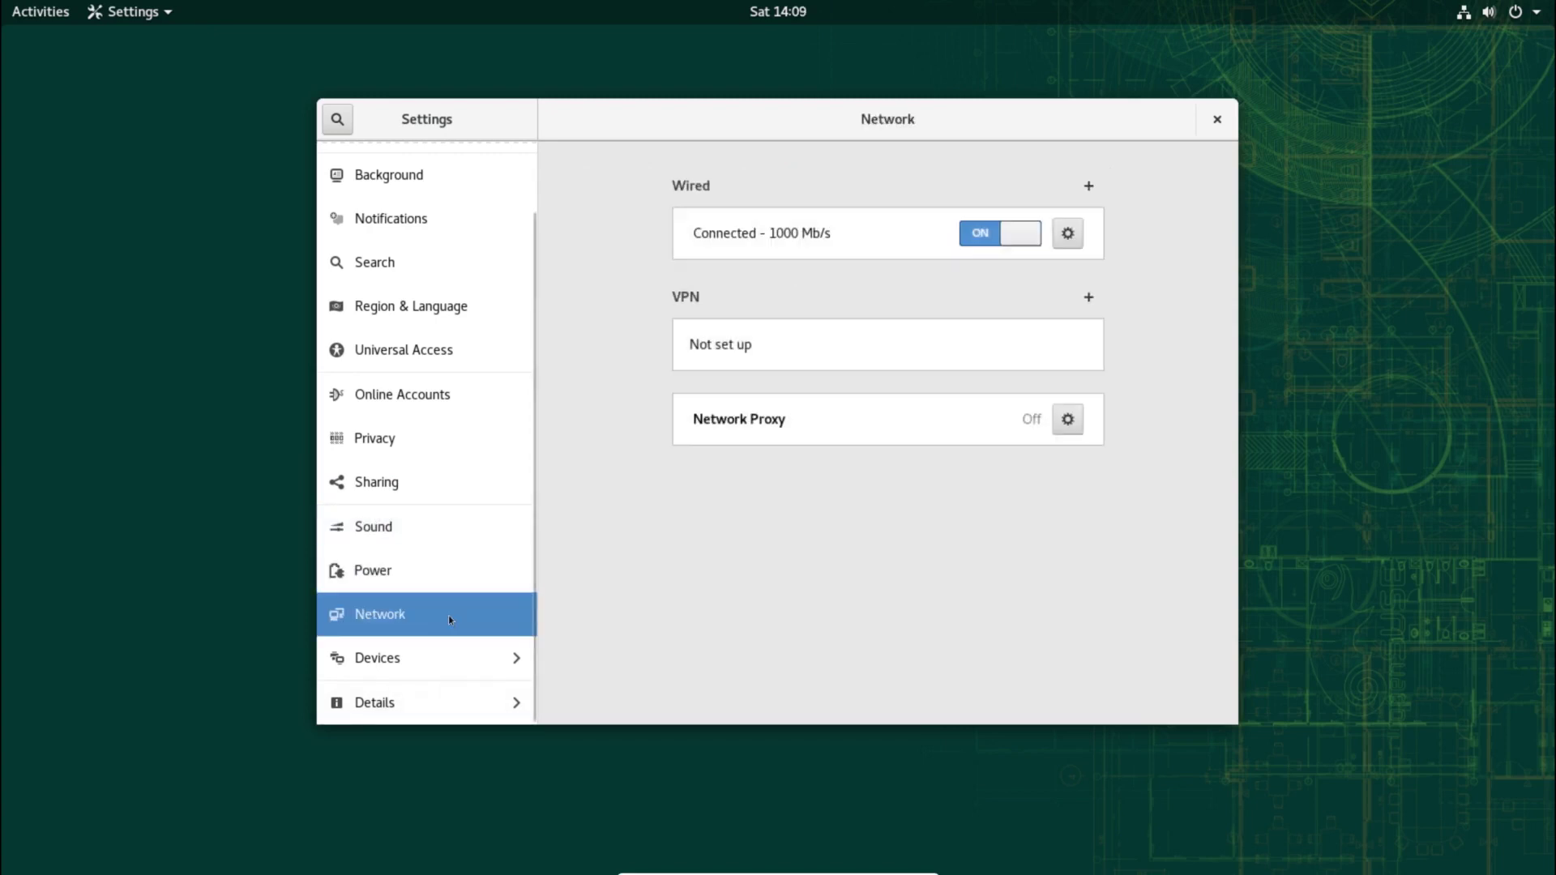
click(458, 659)
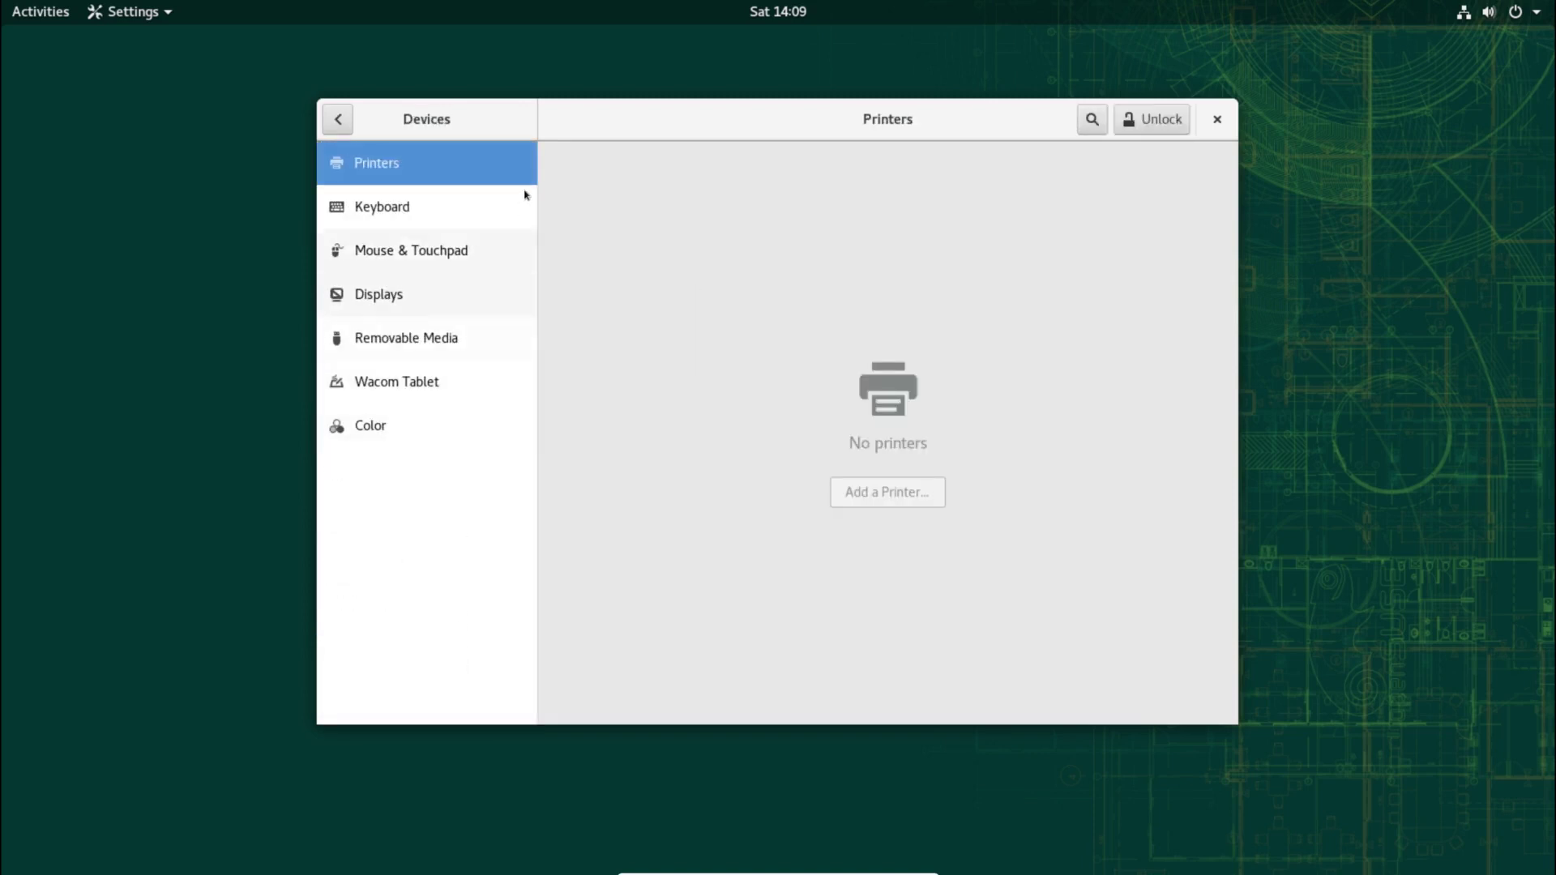
Step: Scroll through the full list of Keyboard shortcuts
click(418, 216)
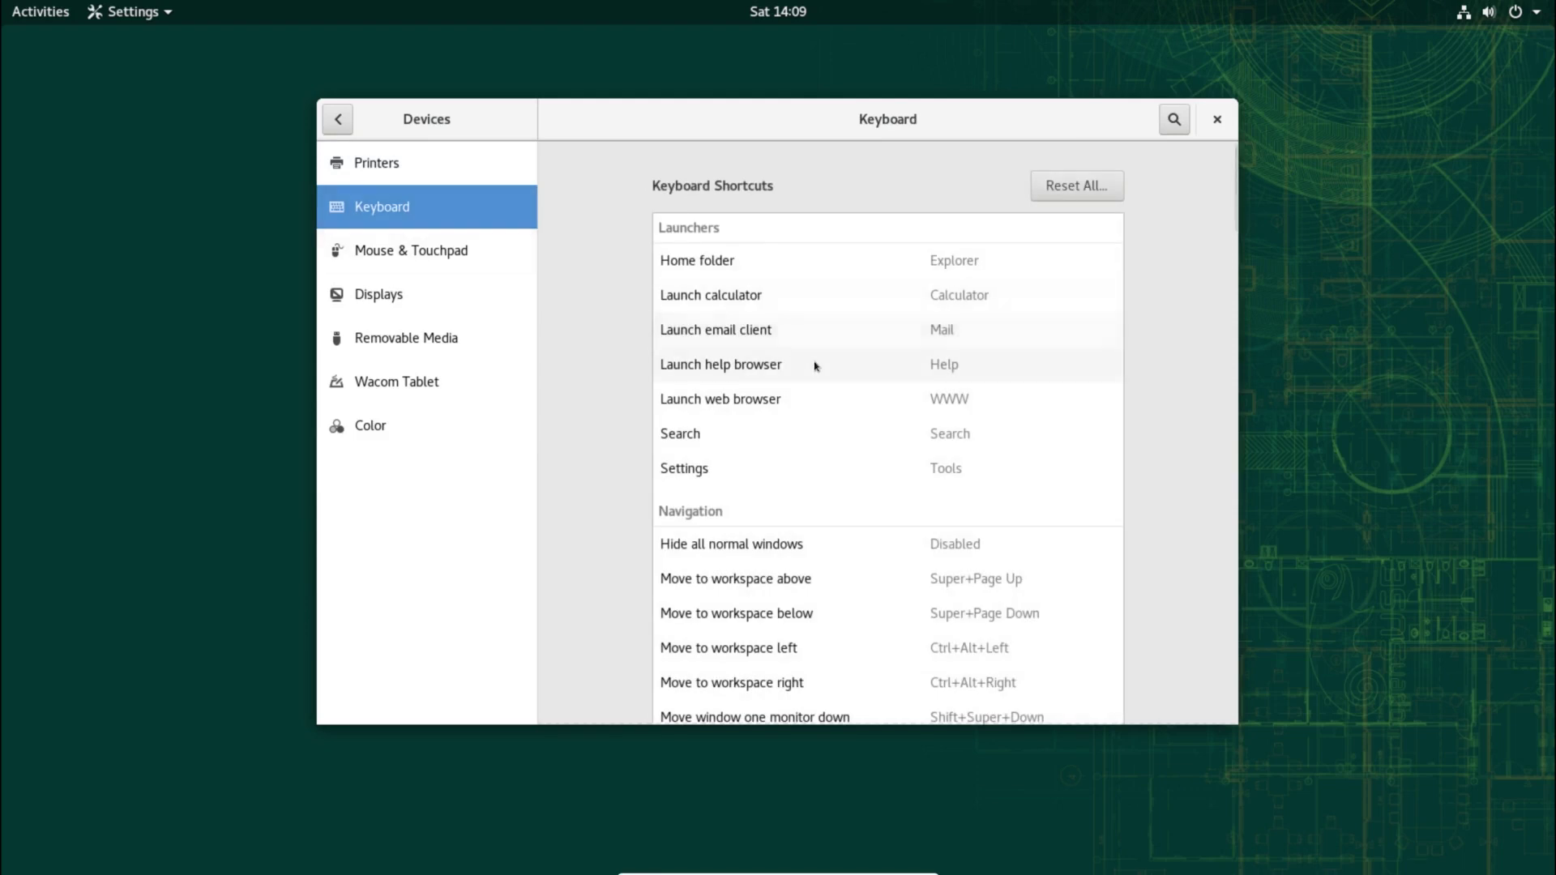
scroll(814, 365, down, 5)
scroll(816, 365, down, 4)
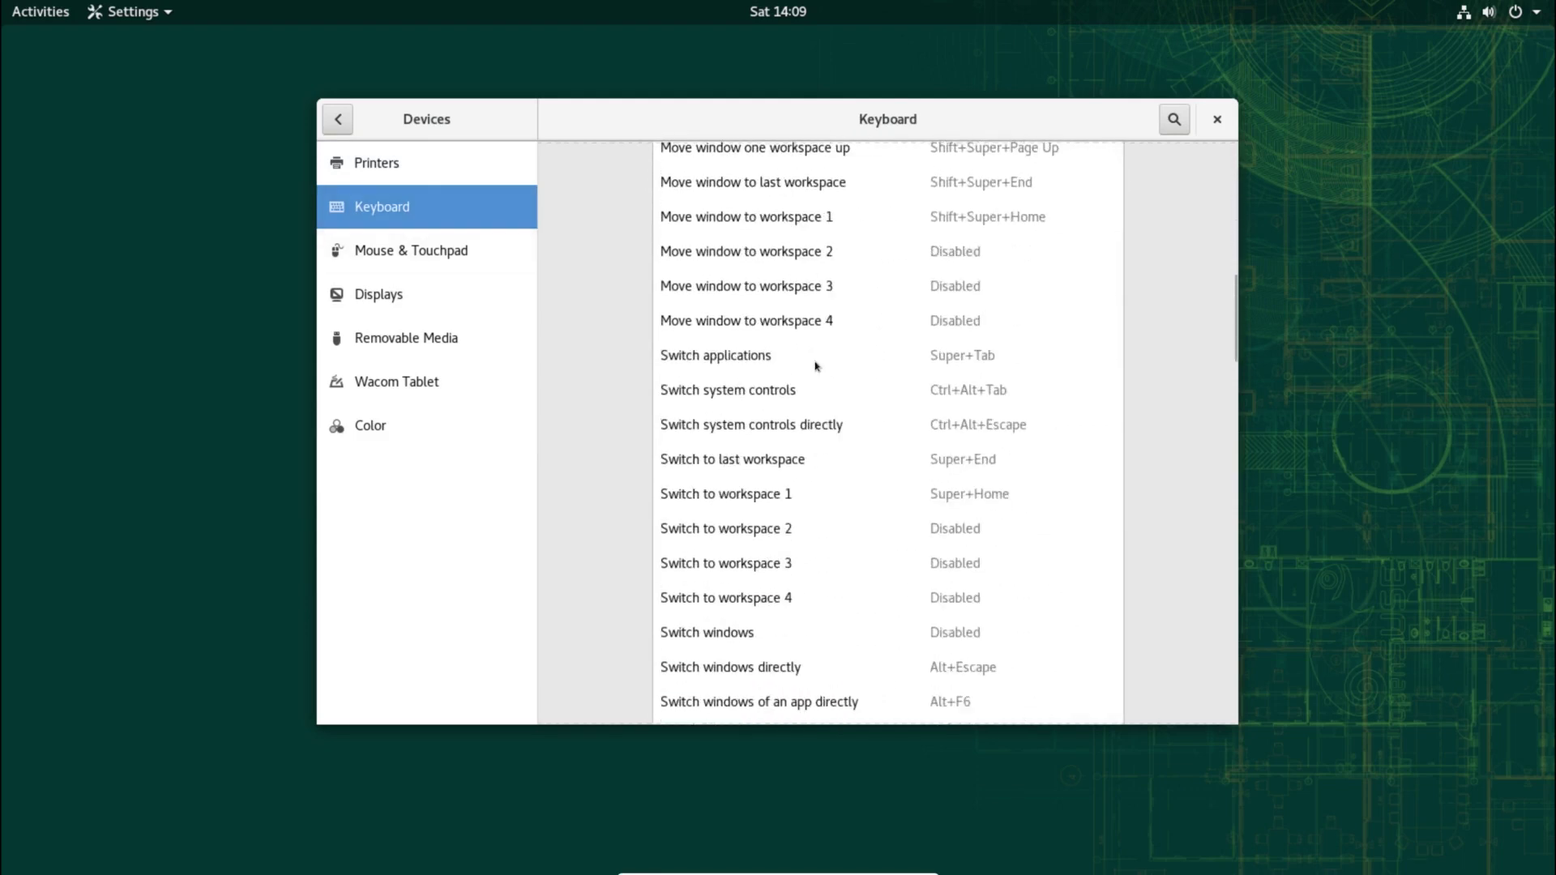
scroll(816, 366, down, 7)
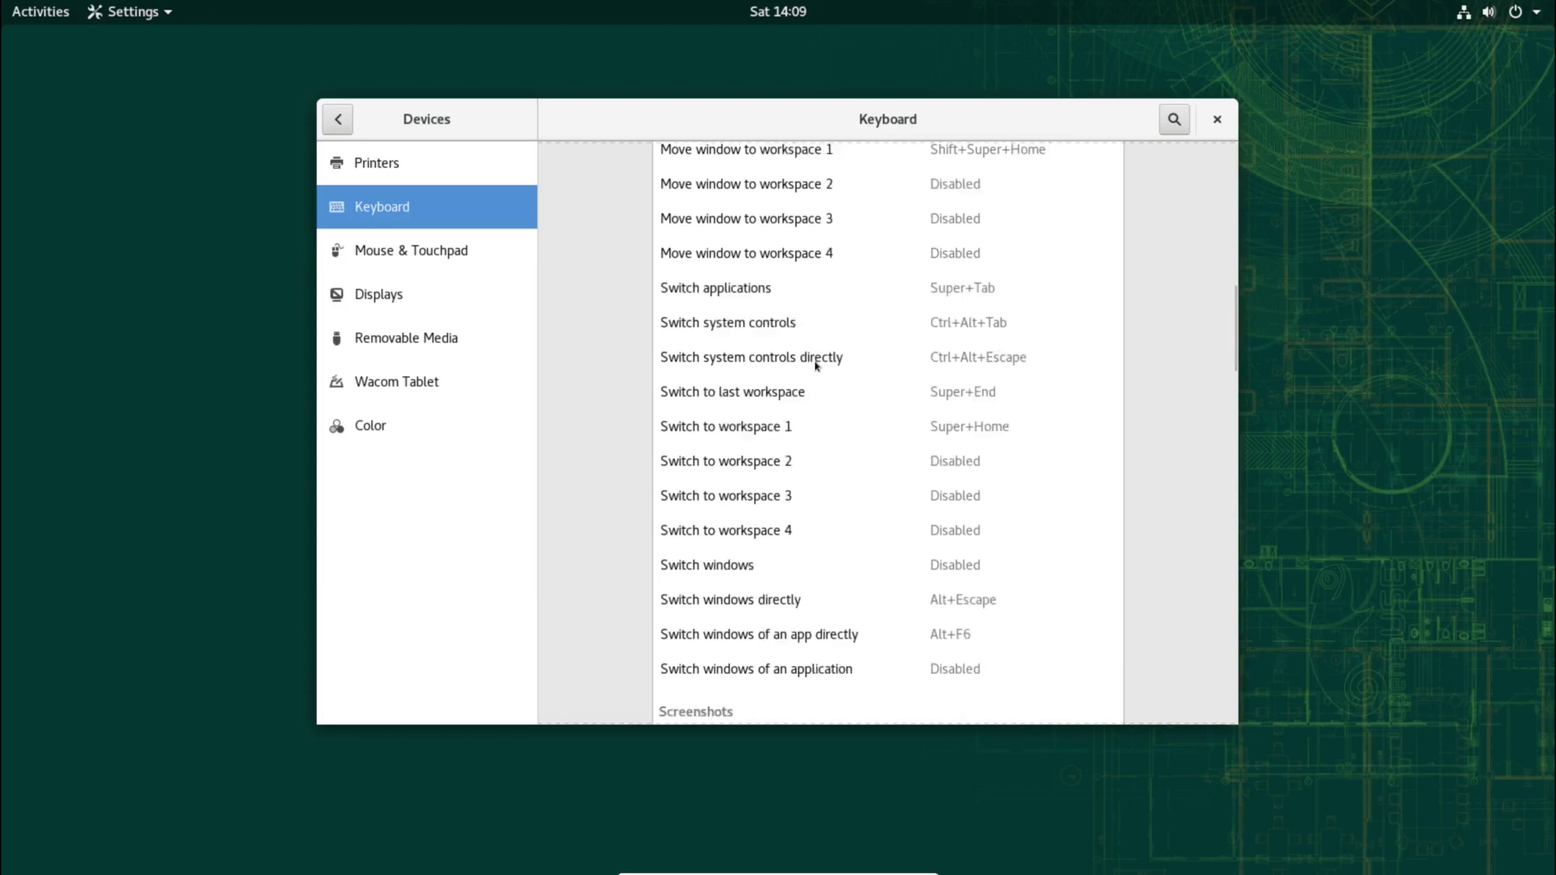
scroll(816, 365, down, 10)
scroll(816, 365, down, 8)
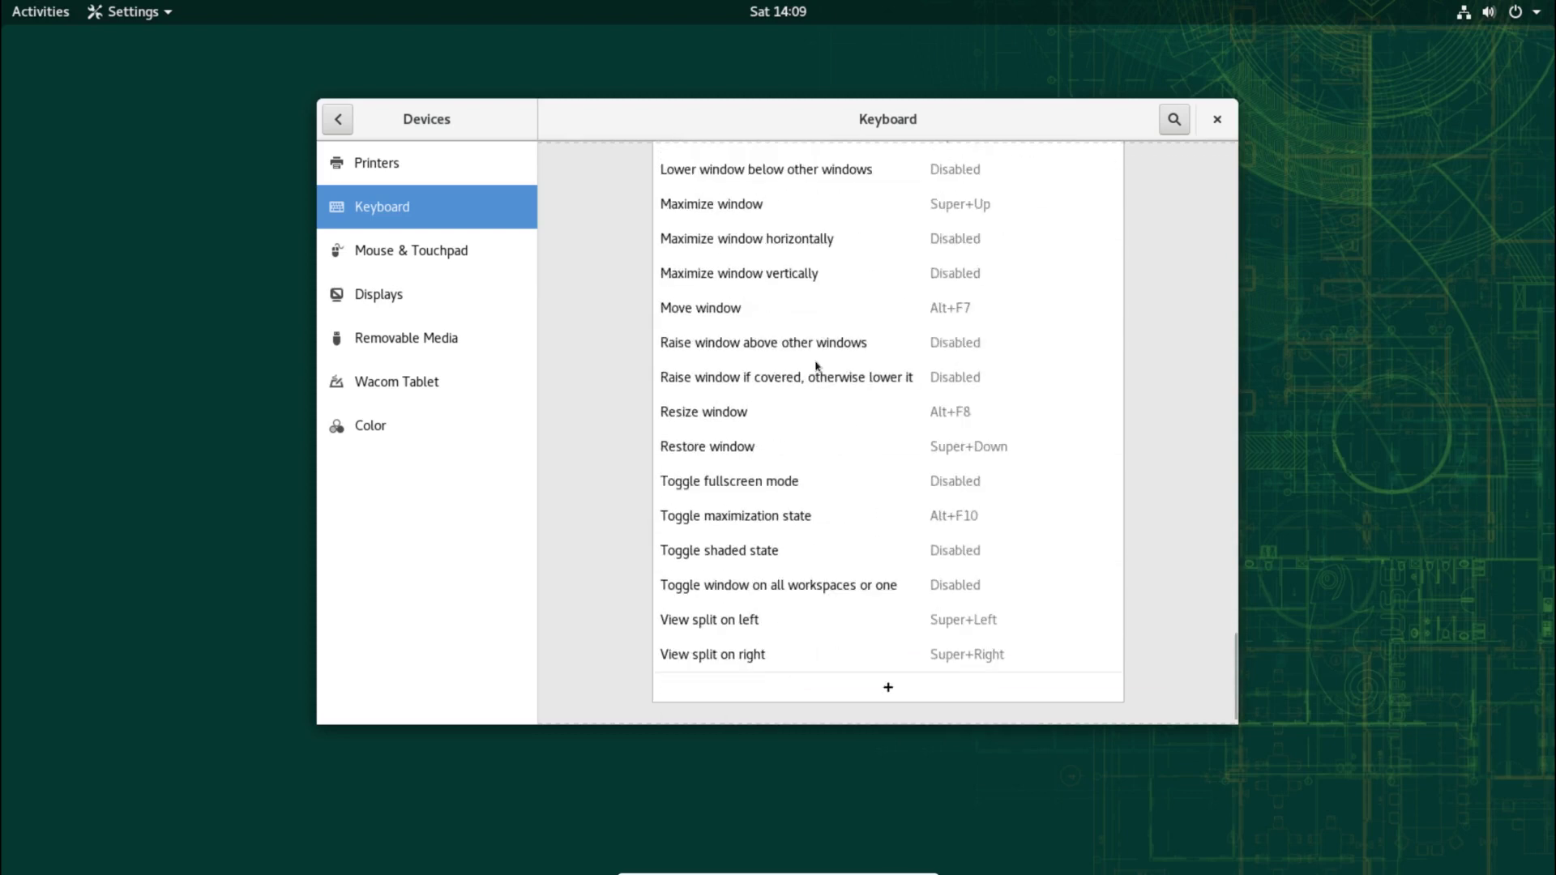
scroll(800, 369, down, 1)
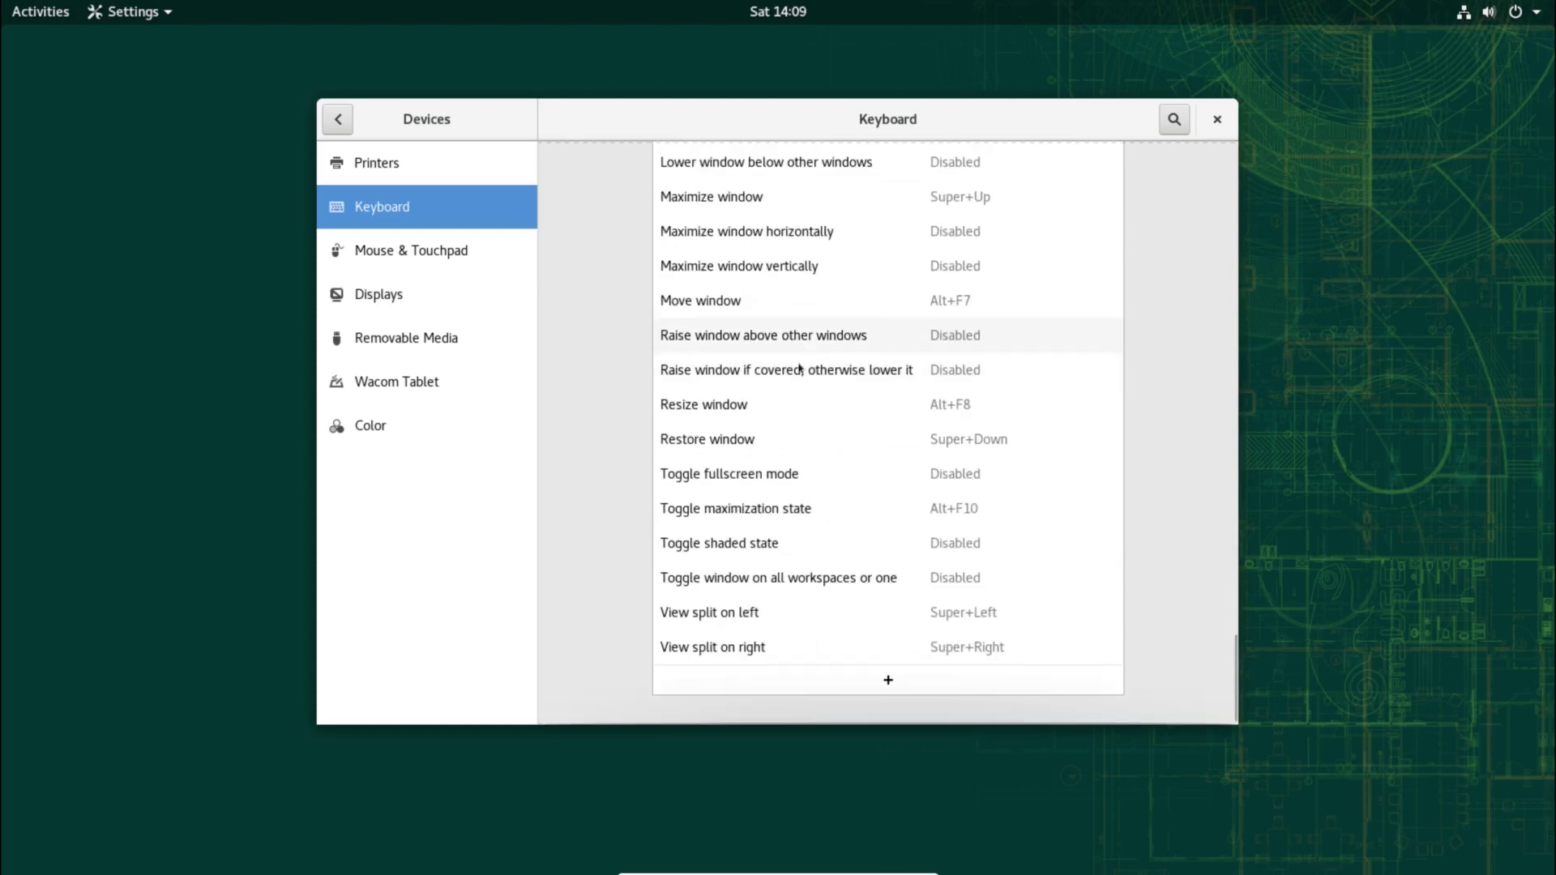
Step: Look at the Mouse & Touchpad and Displays pages, then return to the main settings list
click(384, 259)
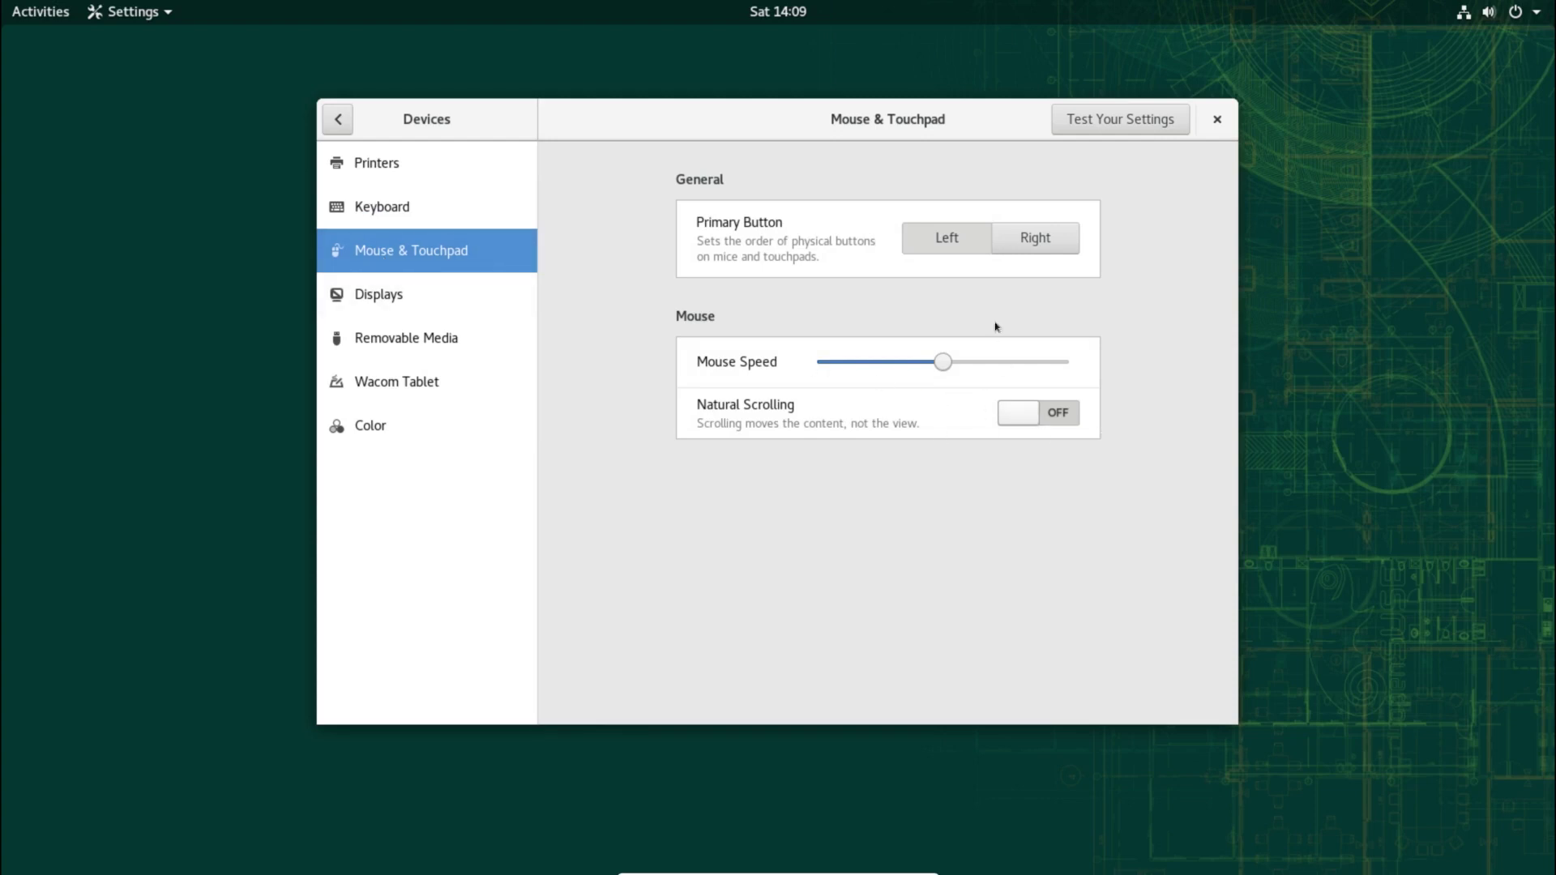
click(463, 300)
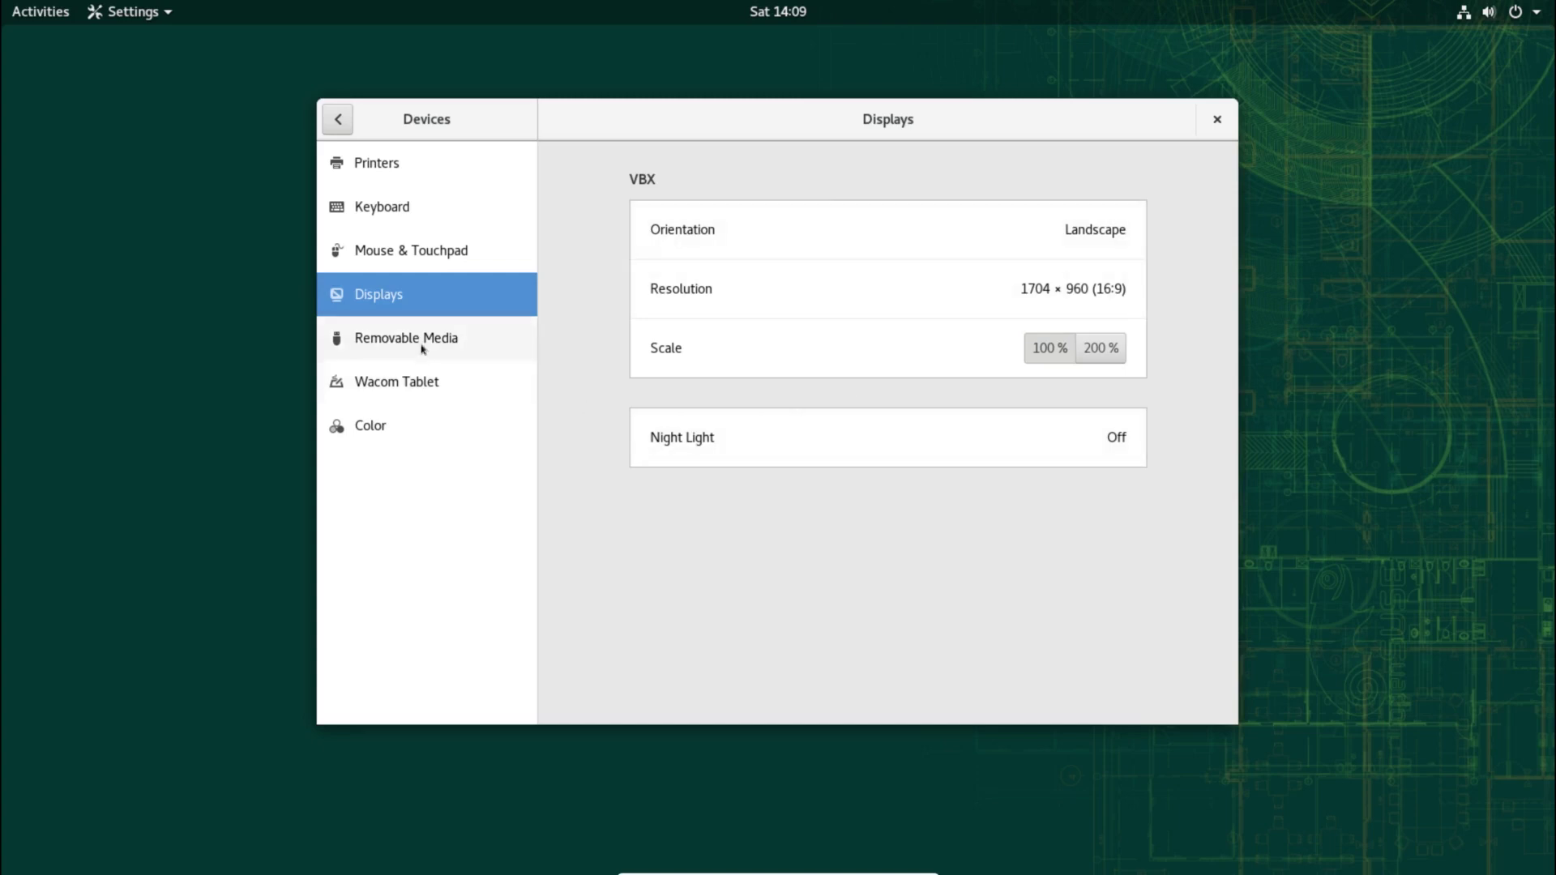
click(340, 122)
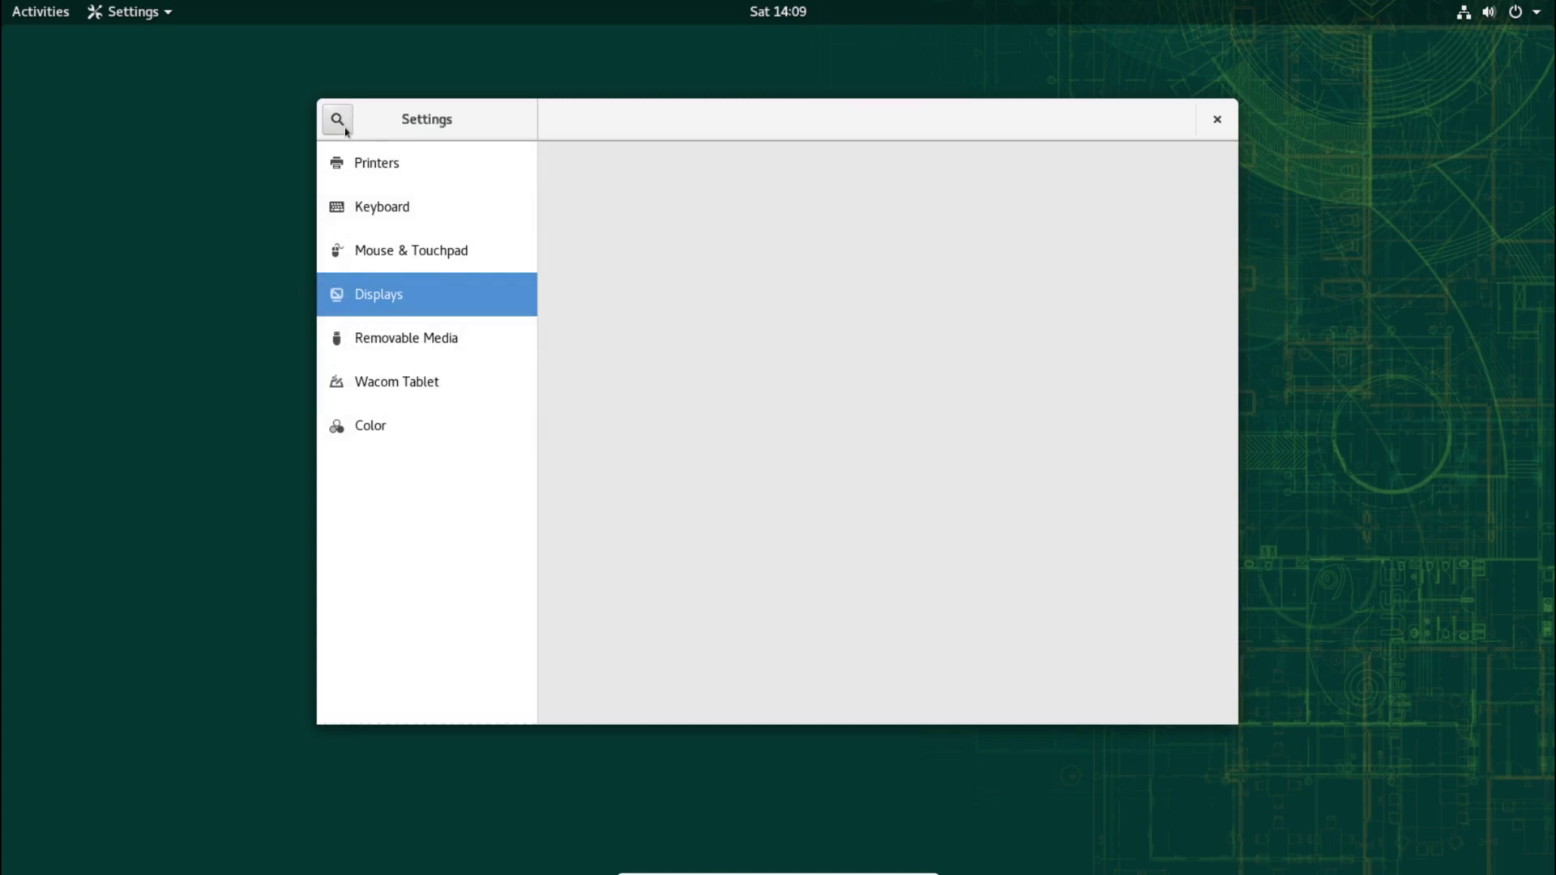
scroll(455, 542, down, 3)
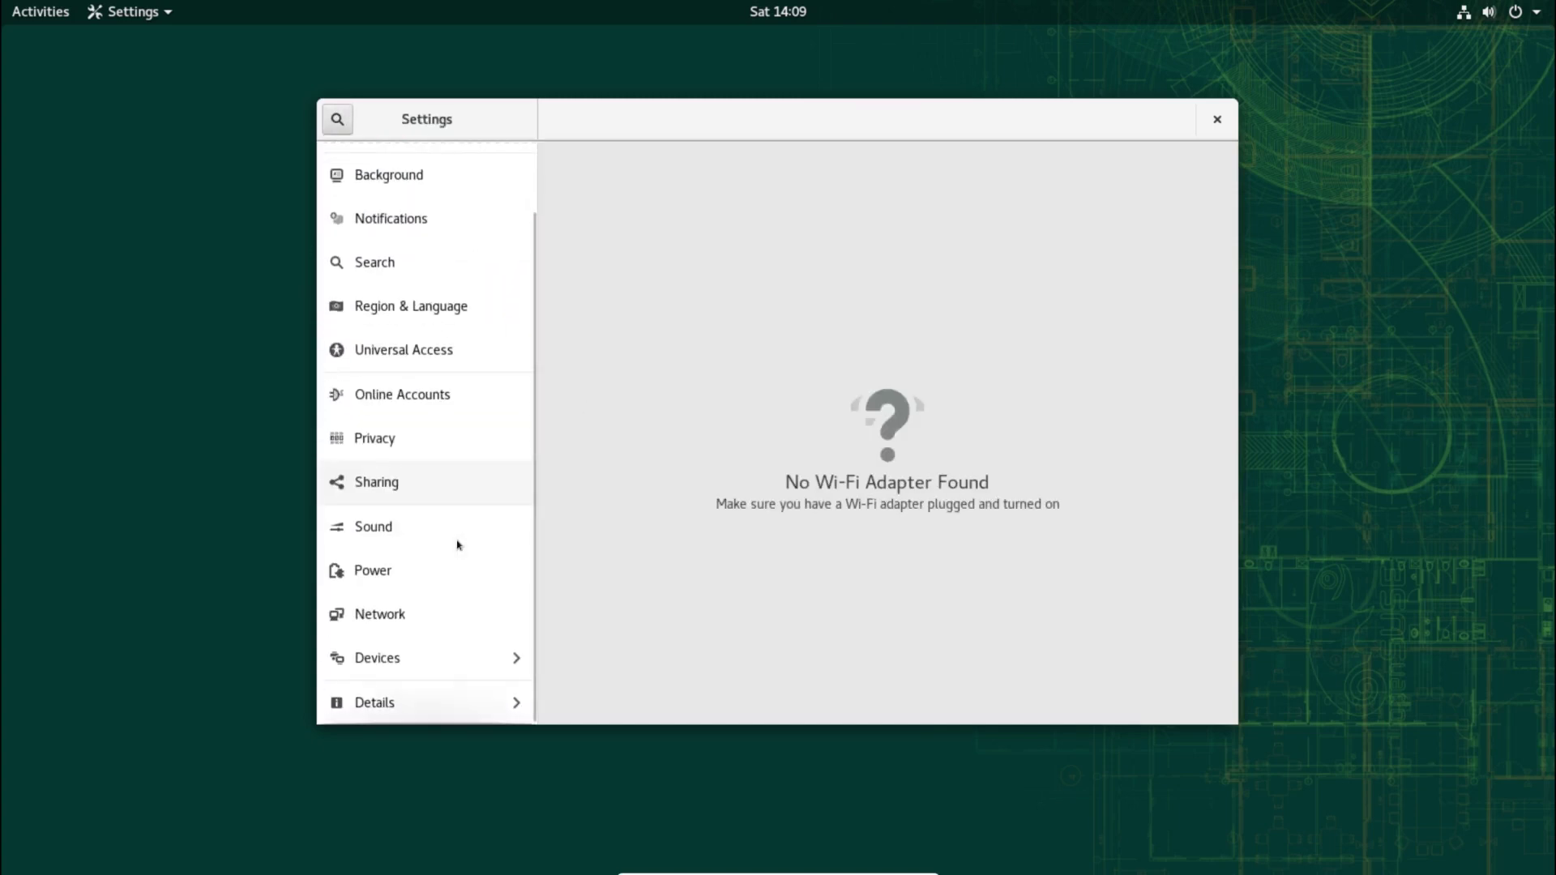
Step: In Details, highlight the GNOME version 3.26.2 and the OS name openSUSE Leap 15.1
click(438, 706)
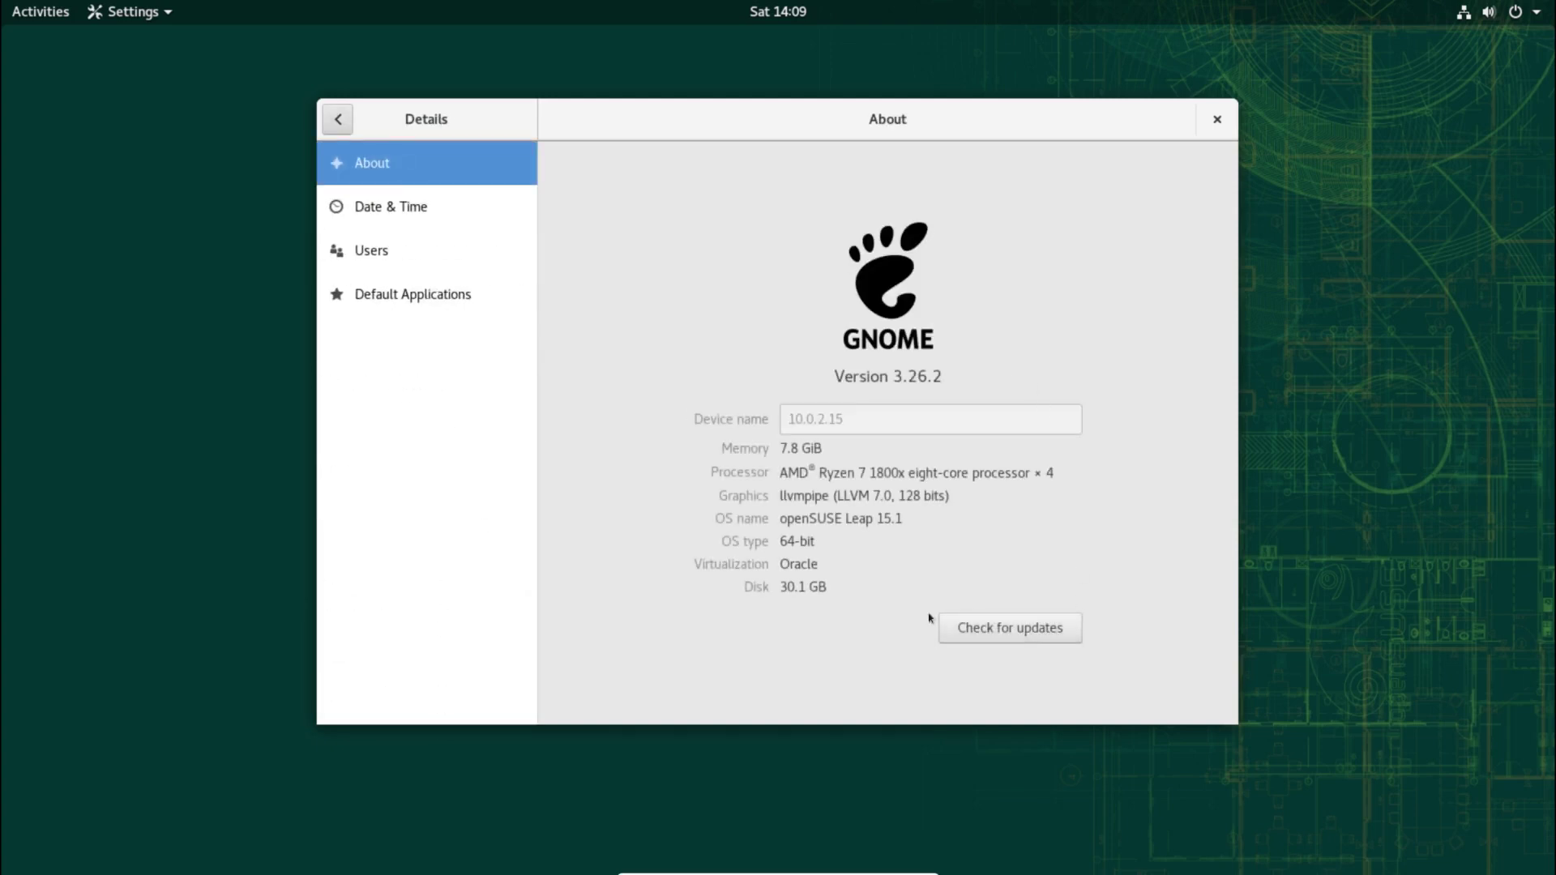
drag(952, 373, 822, 374)
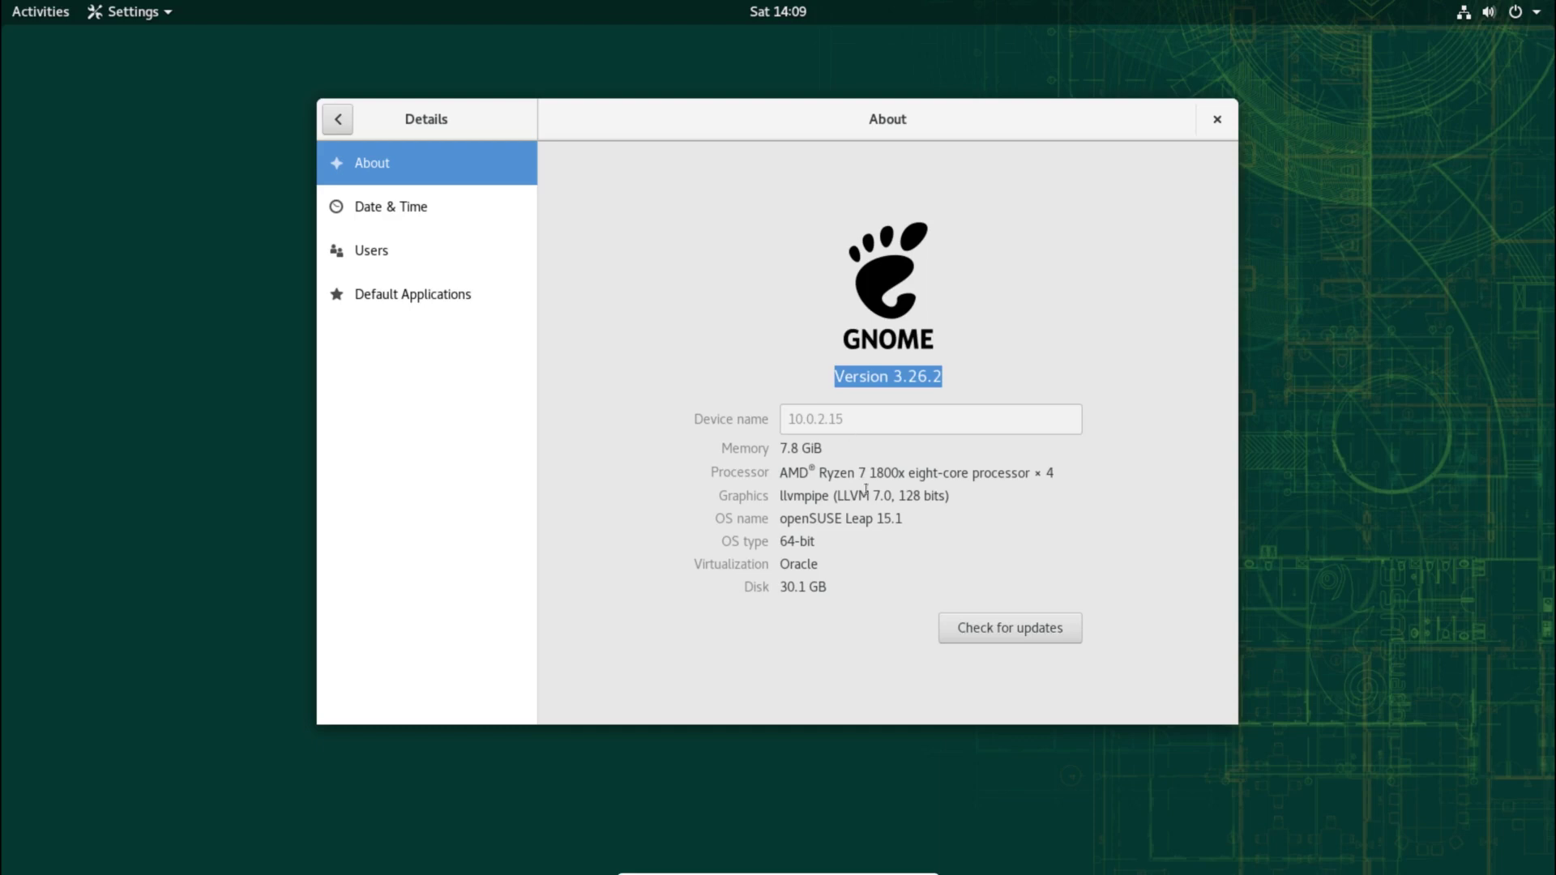
drag(907, 522, 777, 523)
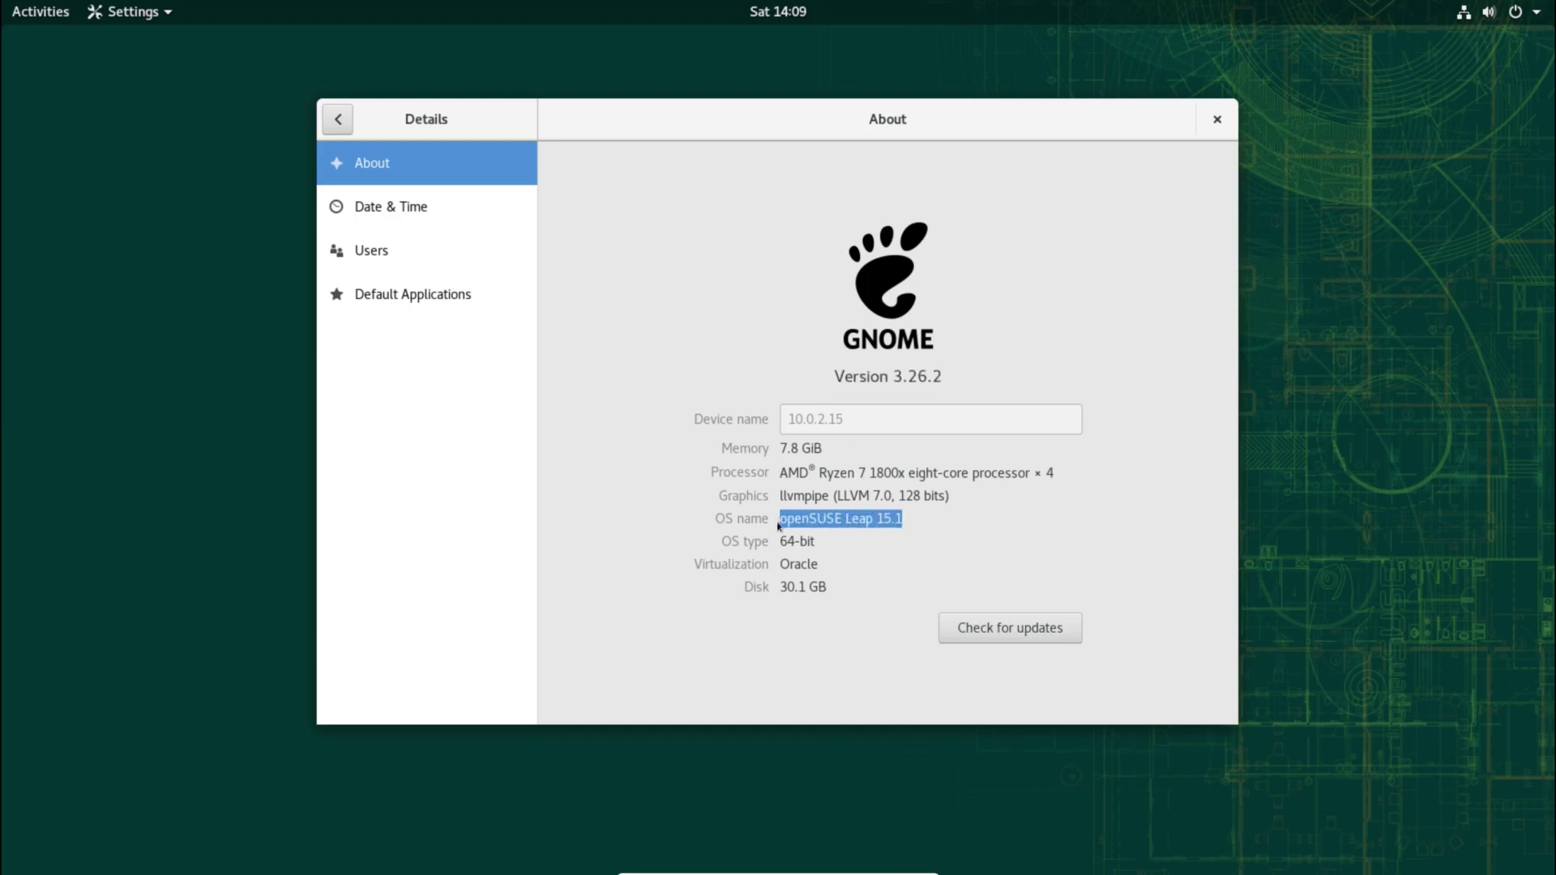
Step: In Date & Time, switch automatic time zone on and back off
click(408, 209)
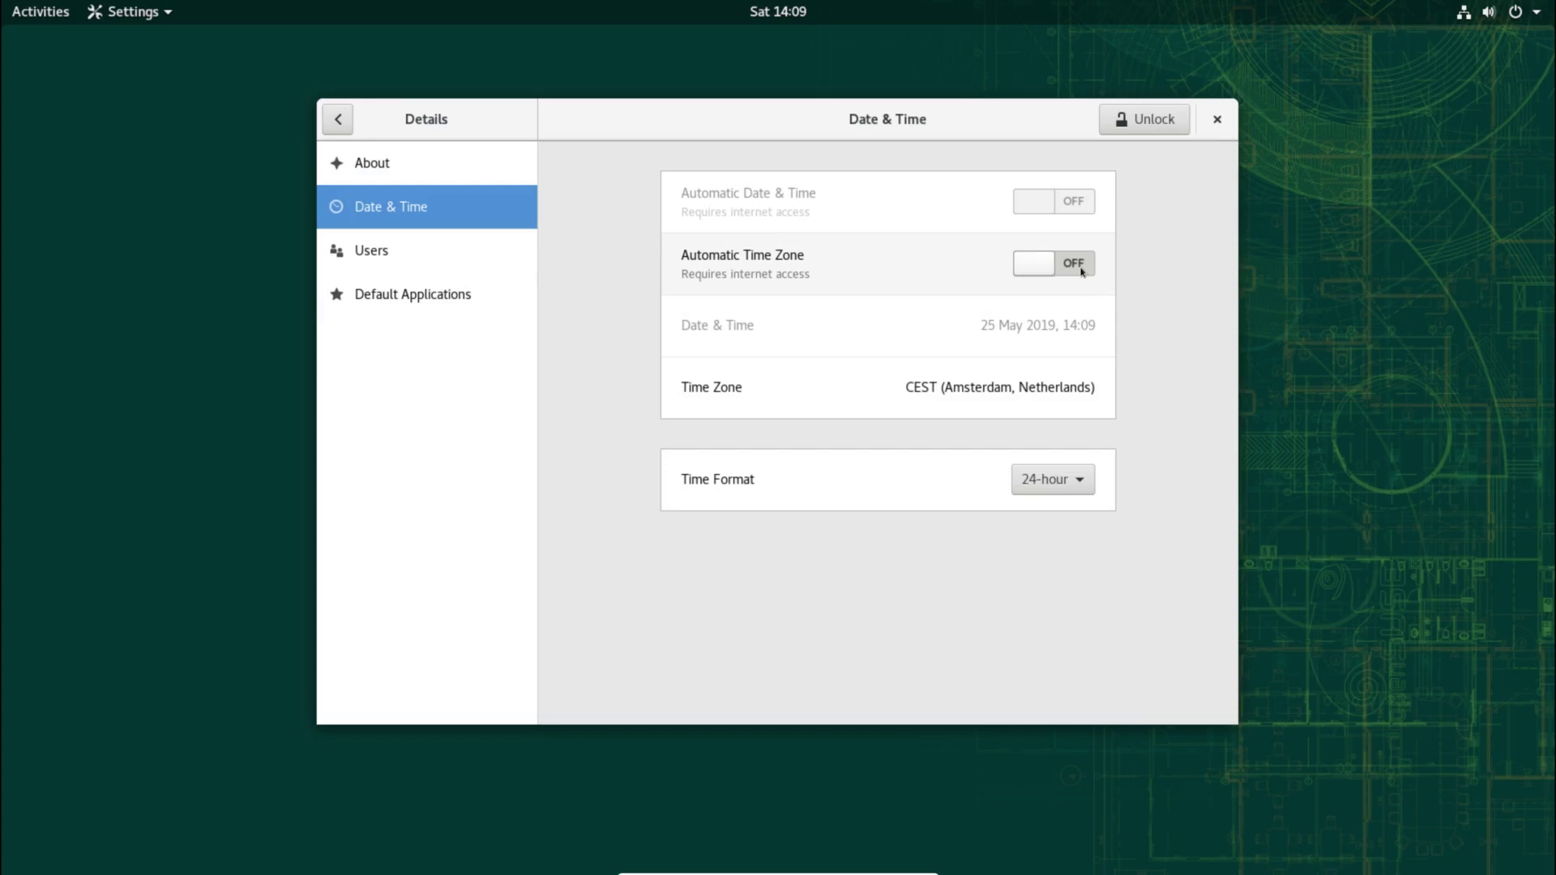
click(1081, 272)
click(1031, 265)
Step: Look over the Users and Default Applications pages, then close Settings
click(475, 251)
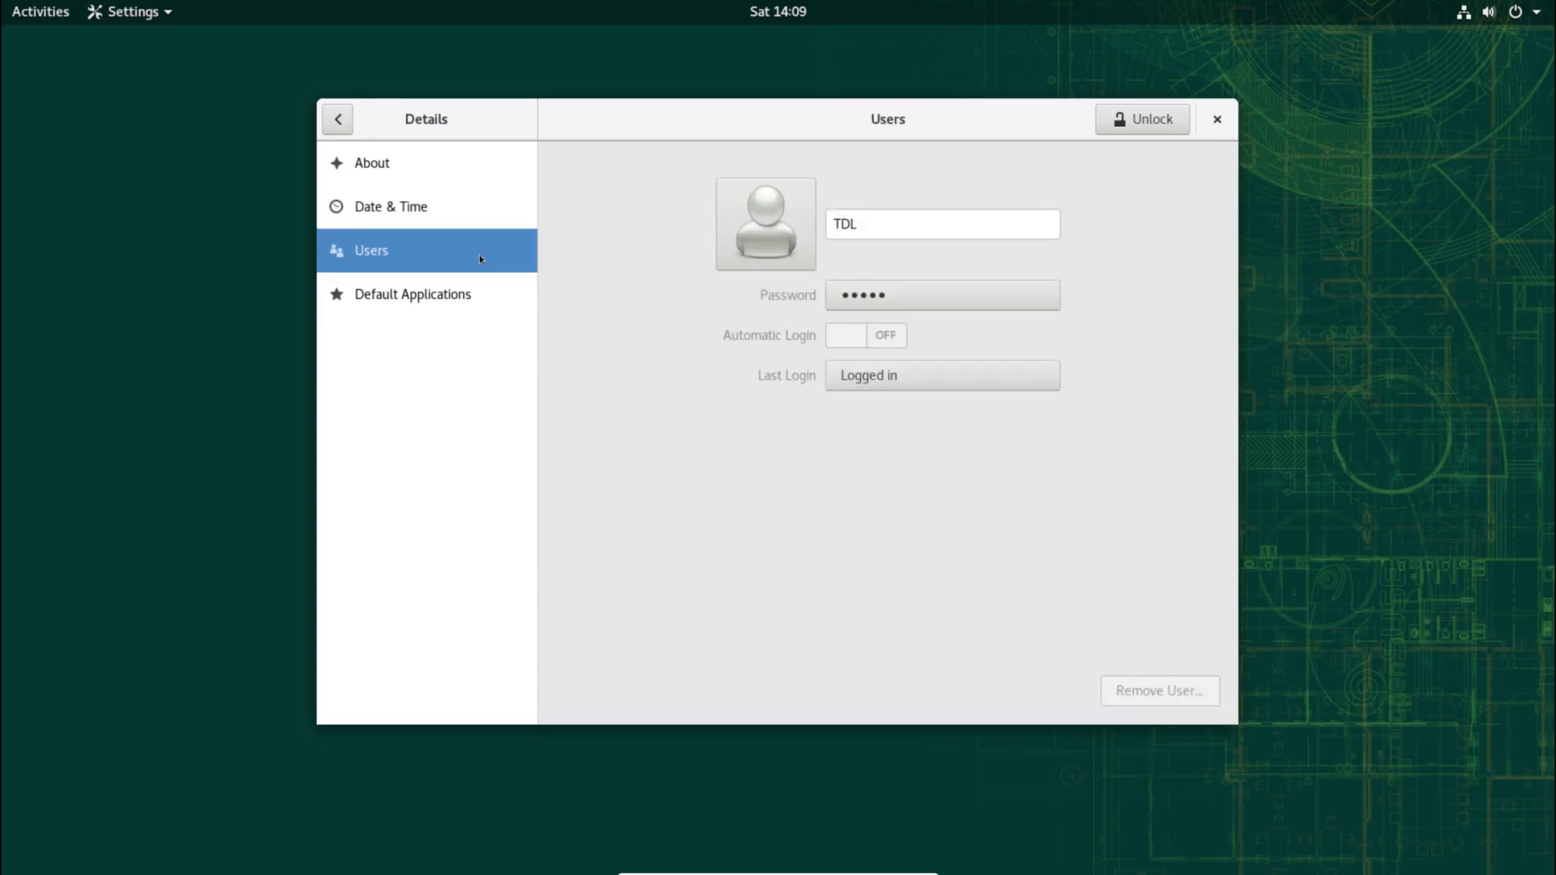
click(498, 292)
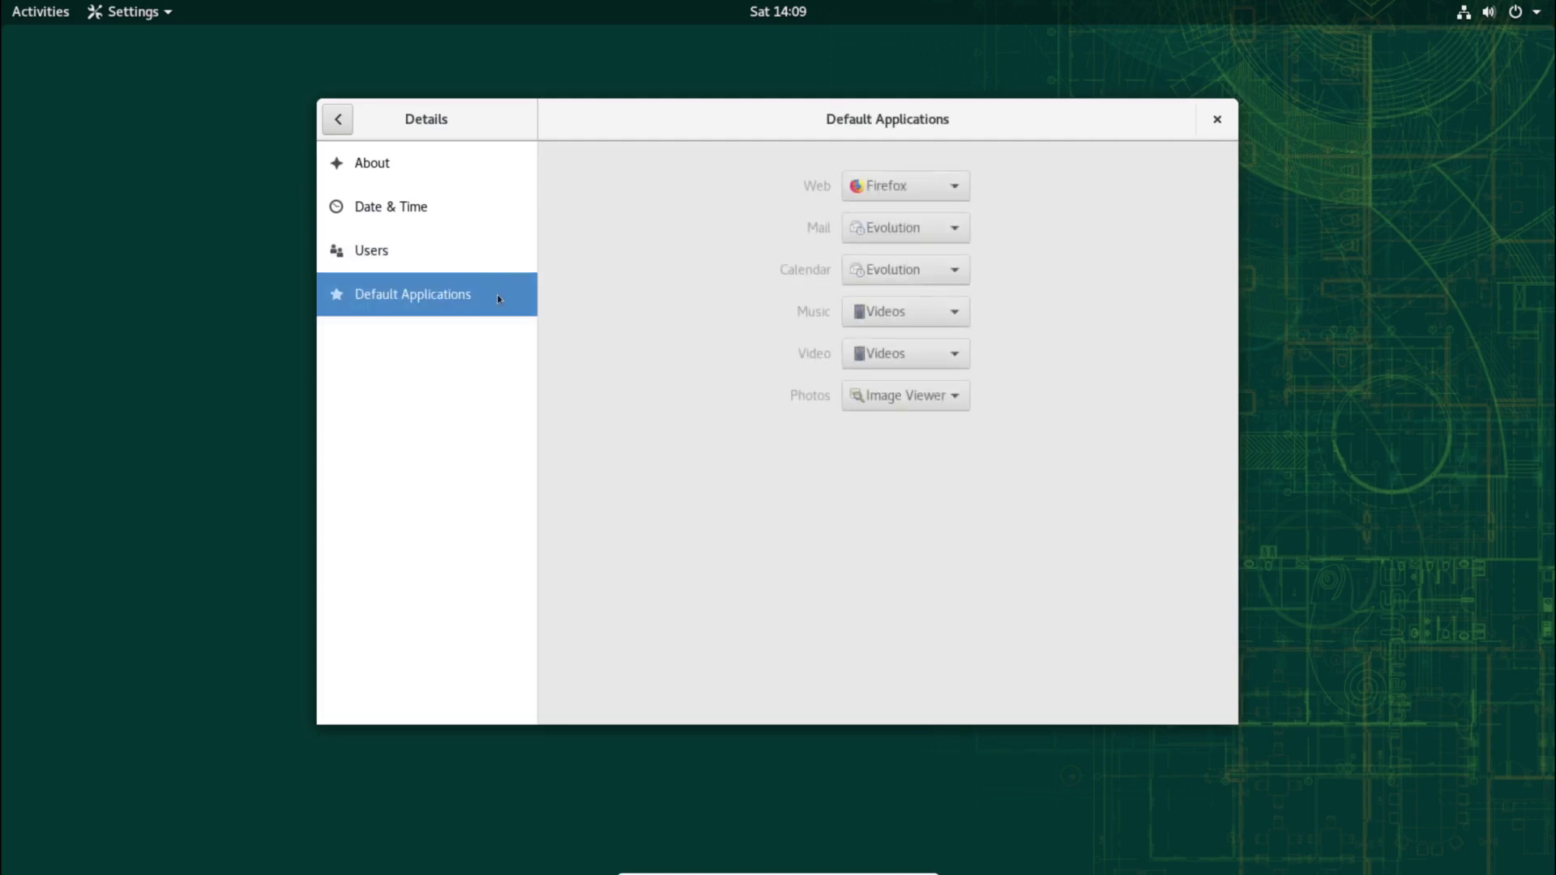
click(1217, 119)
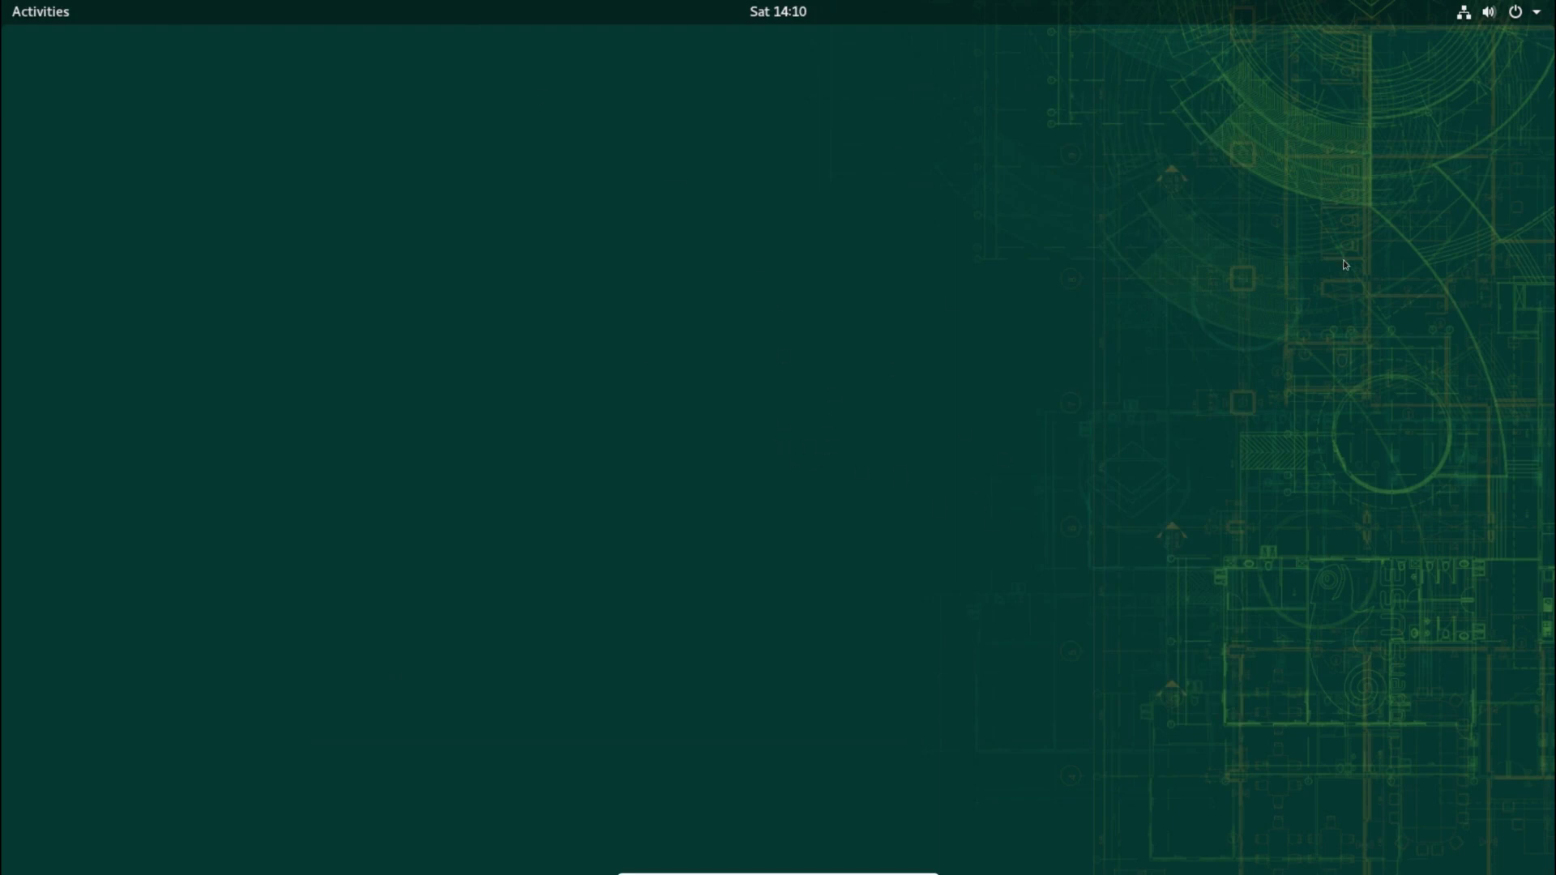
Step: Choose Power Off from the system menu's power button to bring up the 60-second shutdown dialog
click(1541, 16)
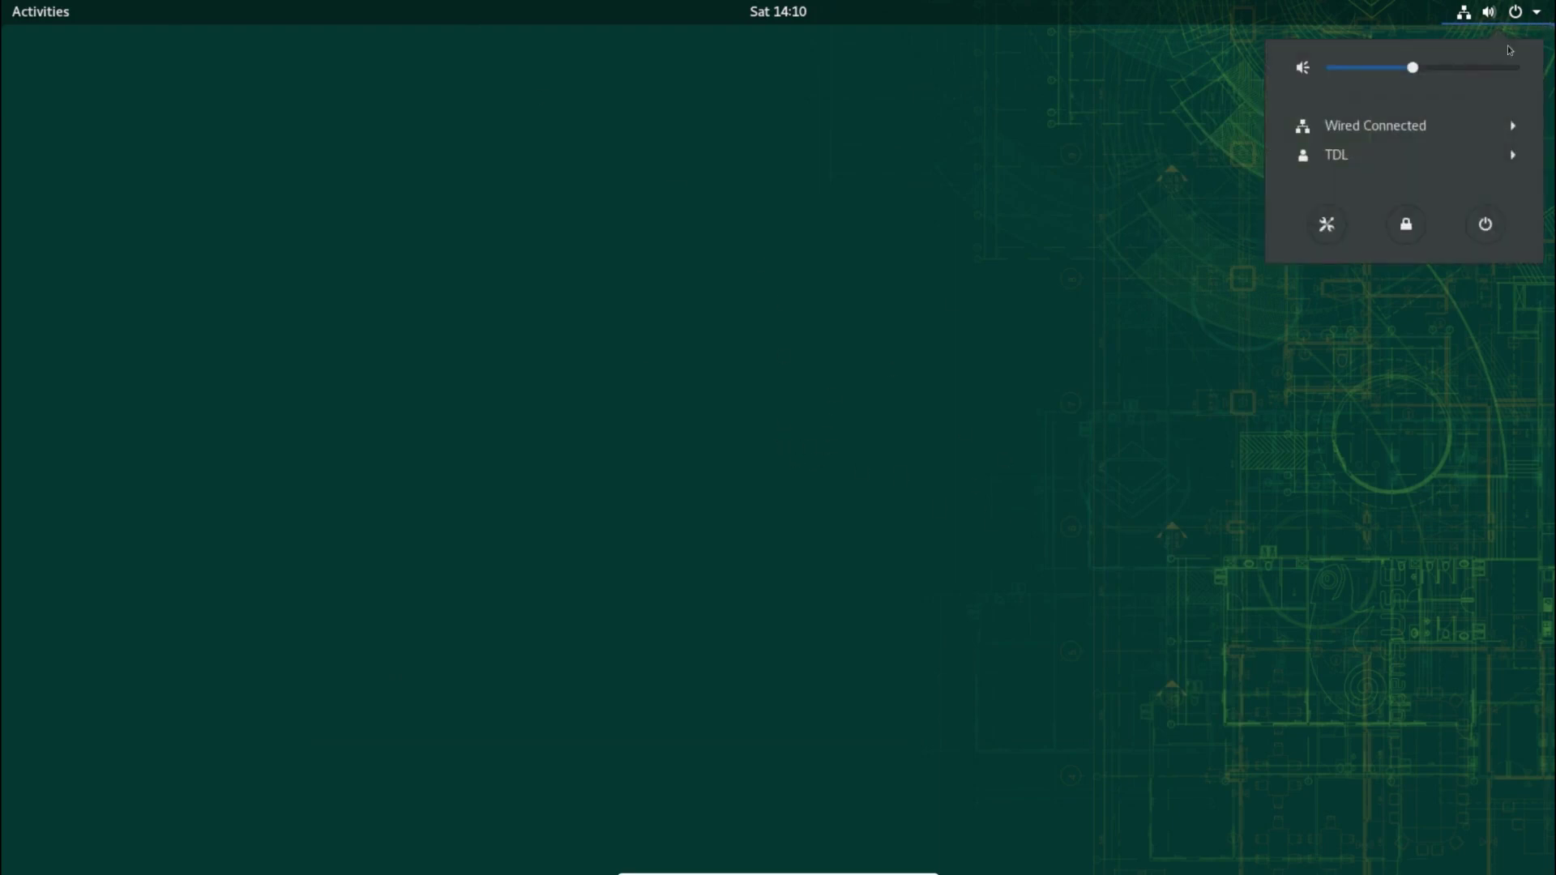
click(1487, 224)
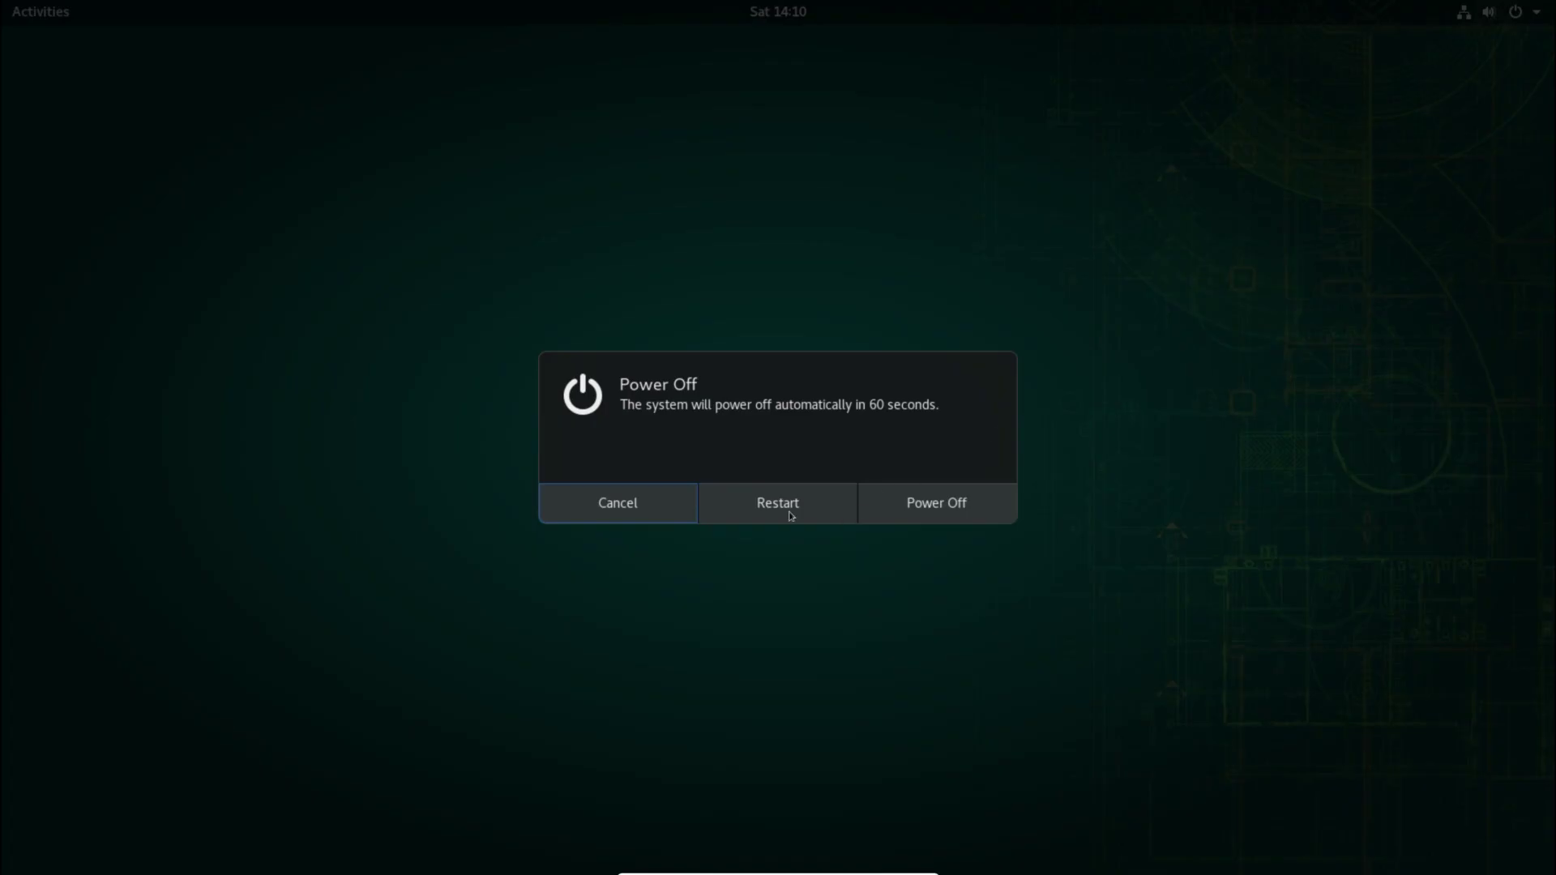
click(927, 519)
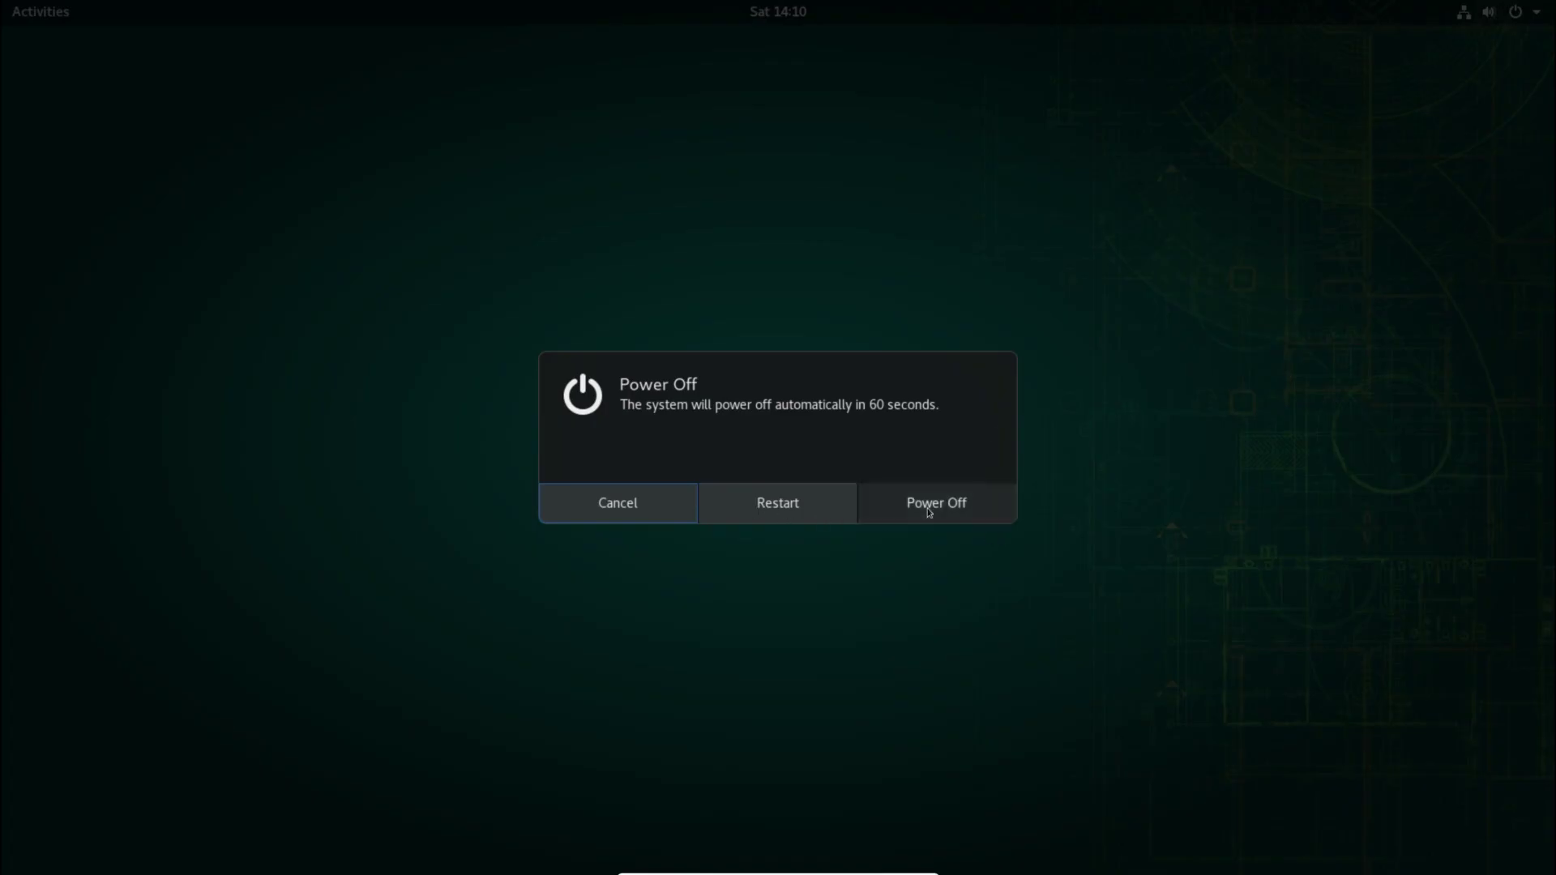